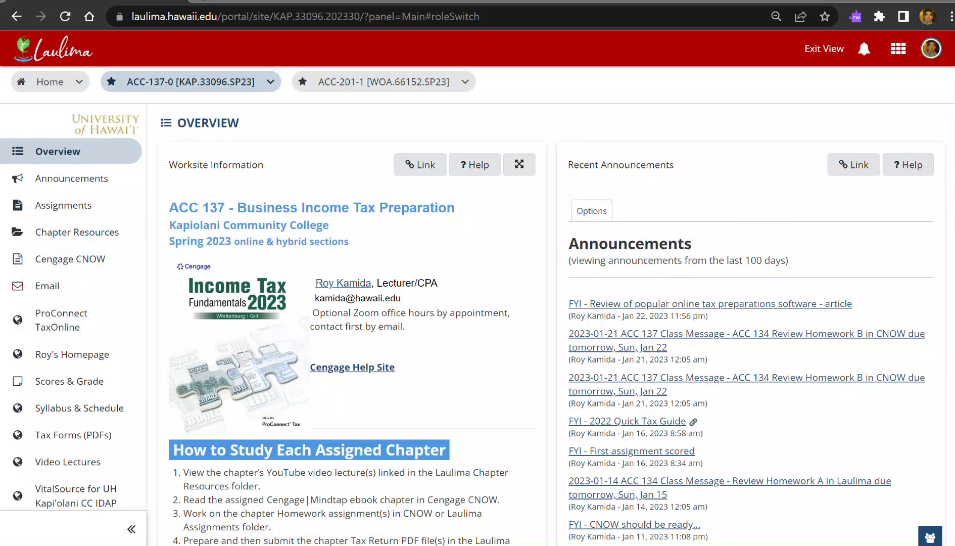
# Step: Read through the Comprehensive Problem 3-1 document, including its financial data and required forms, and return to the Laulima course overview
pyautogui.moveTo(954, 167); pyautogui.dragTo(422, 2)
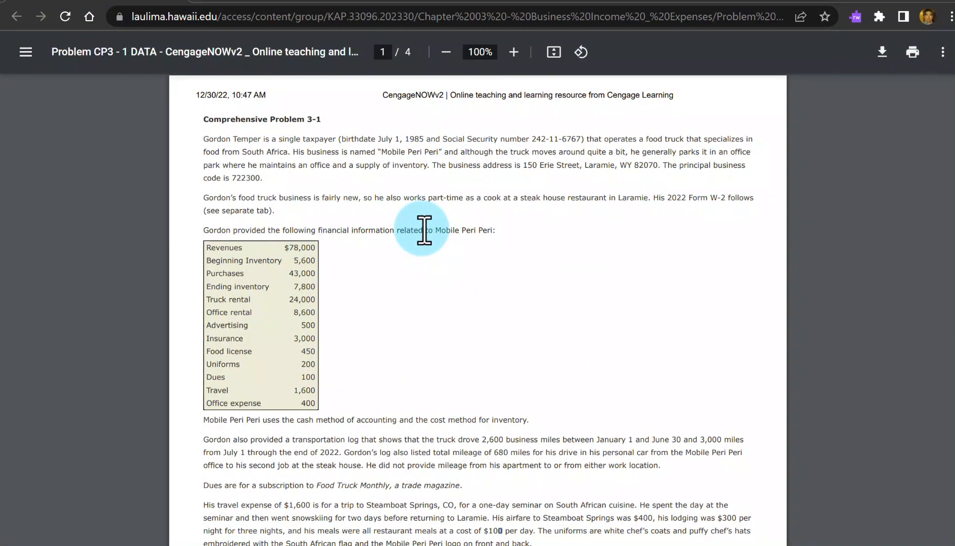
pyautogui.scroll(-5, 423, 230)
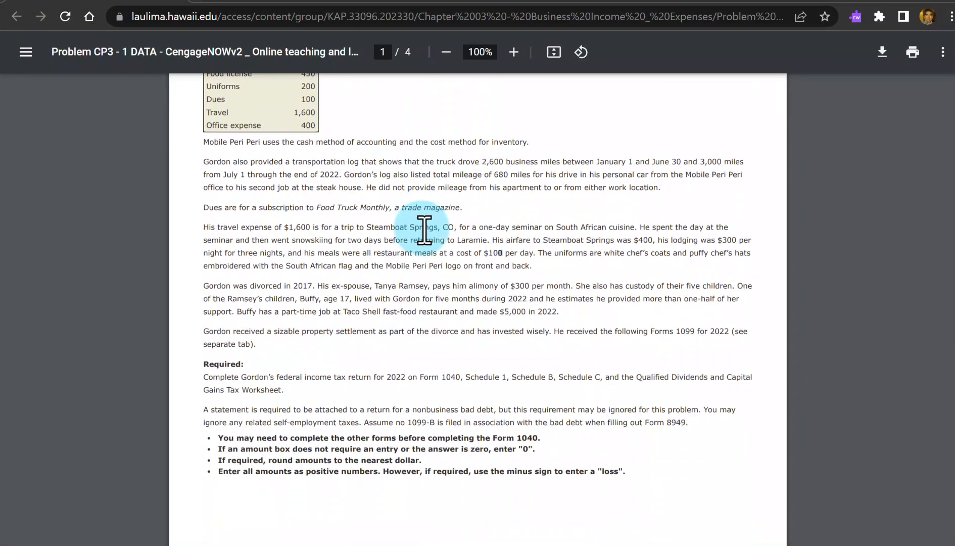
pyautogui.scroll(-6, 423, 230)
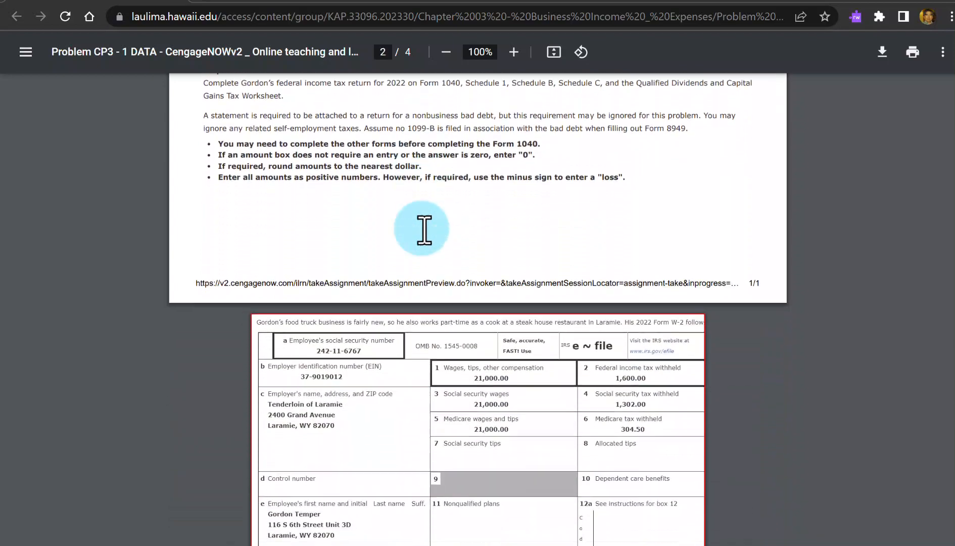
pyautogui.scroll(6, 423, 230)
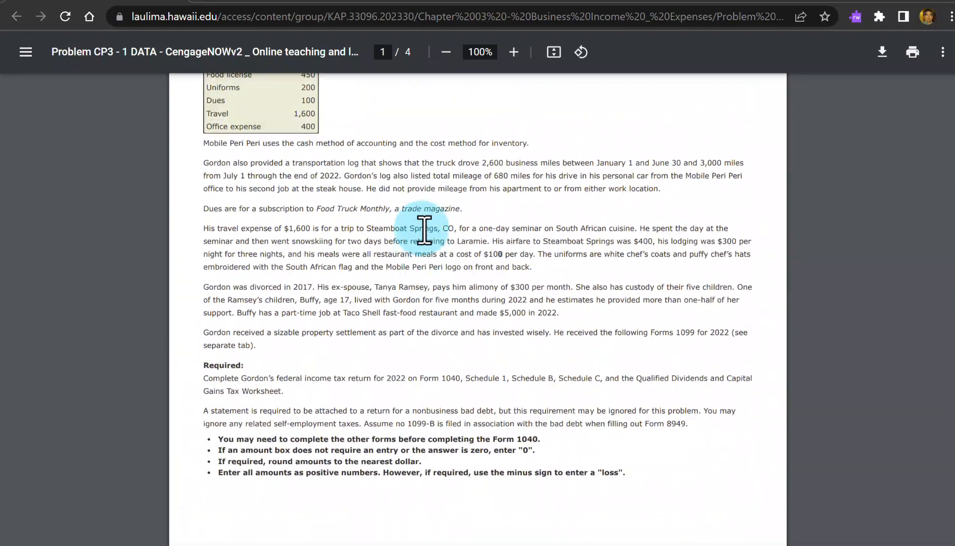
pyautogui.scroll(5, 424, 229)
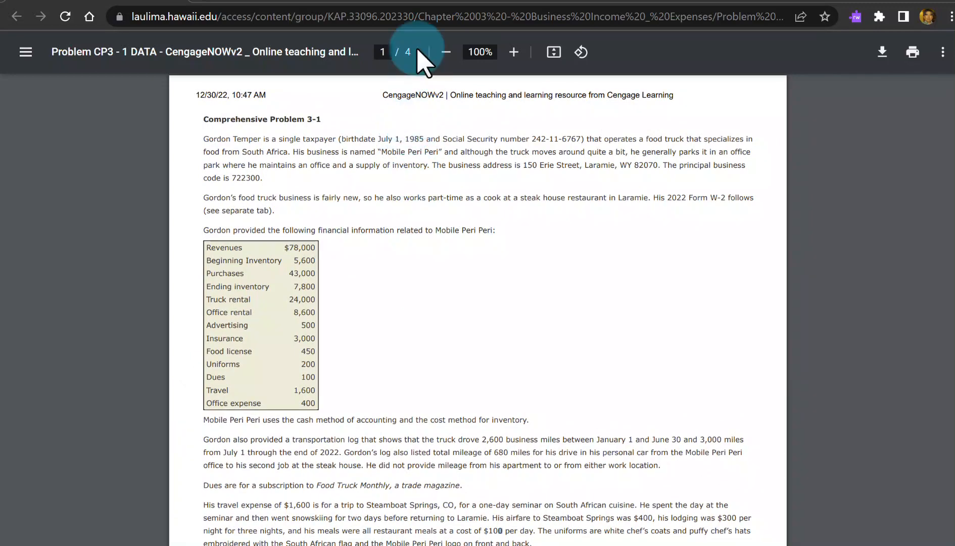
pyautogui.moveTo(470, 5); pyautogui.dragTo(954, 50)
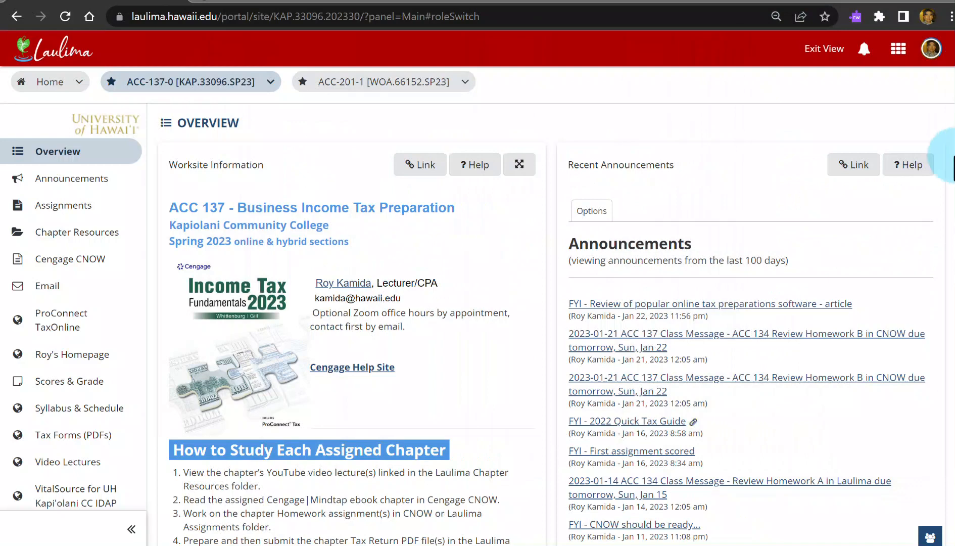
# Step: Open ProConnect TaxOnline from the course site and sign in with the prefilled account credentials
pyautogui.click(81, 323)
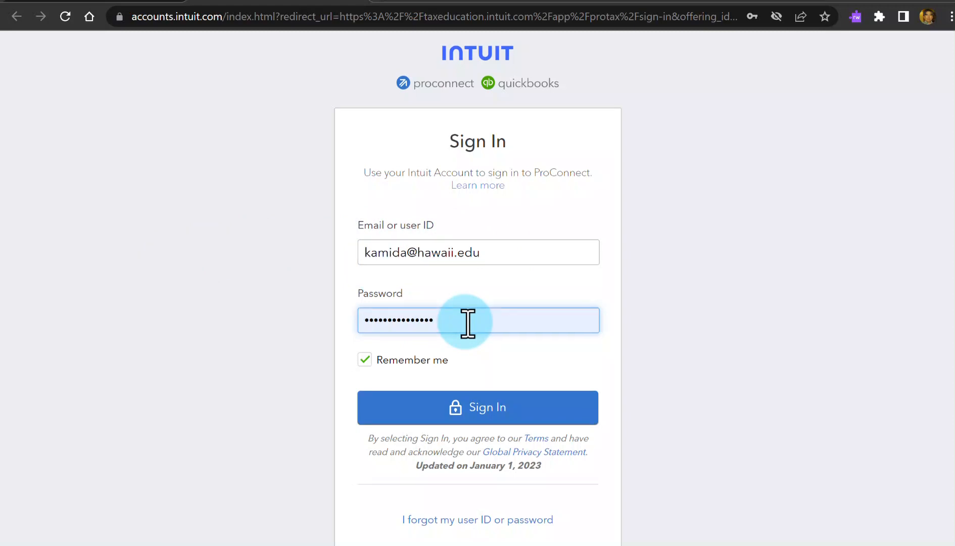
pyautogui.scroll(-2, 467, 321)
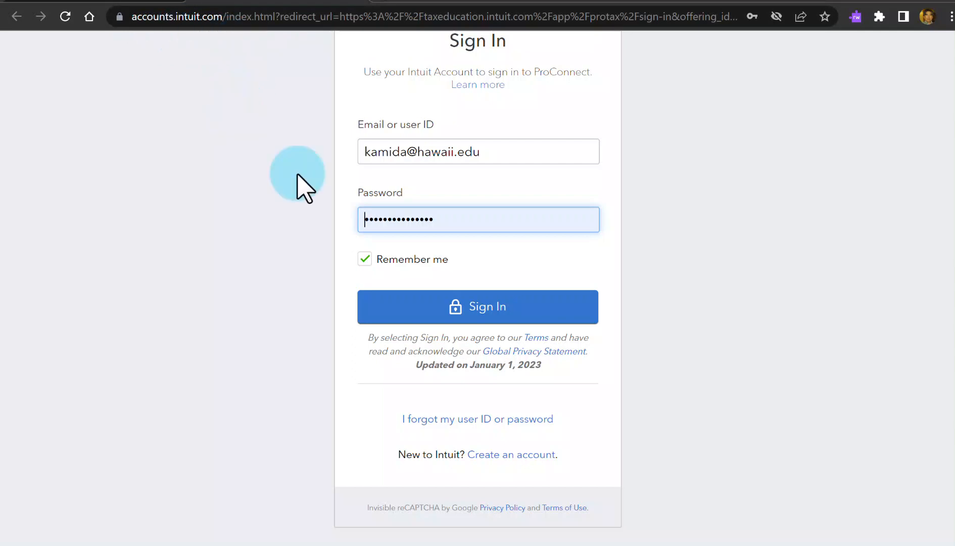
pyautogui.click(476, 313)
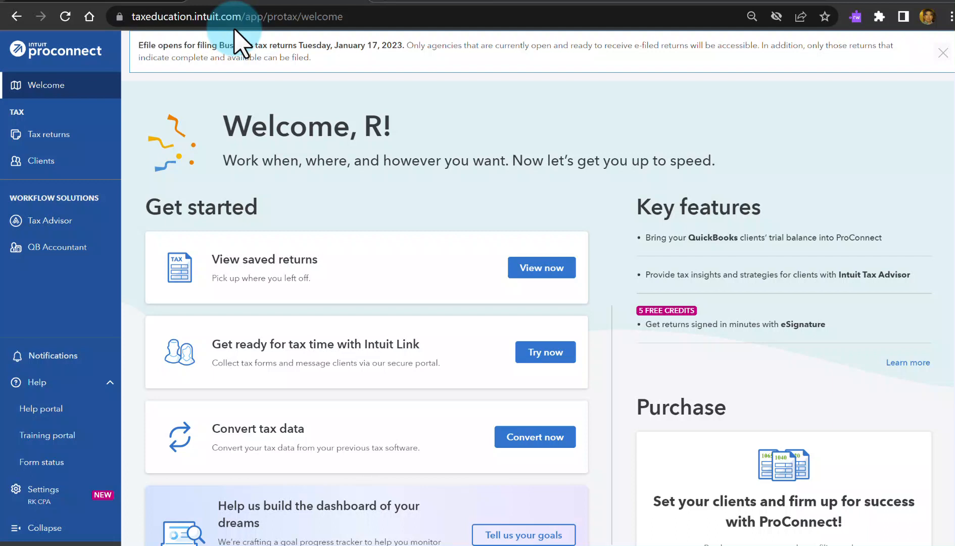
# Step: Open the last listed client's profile, review the client's personal and address information, and save the client record
pyautogui.click(48, 160)
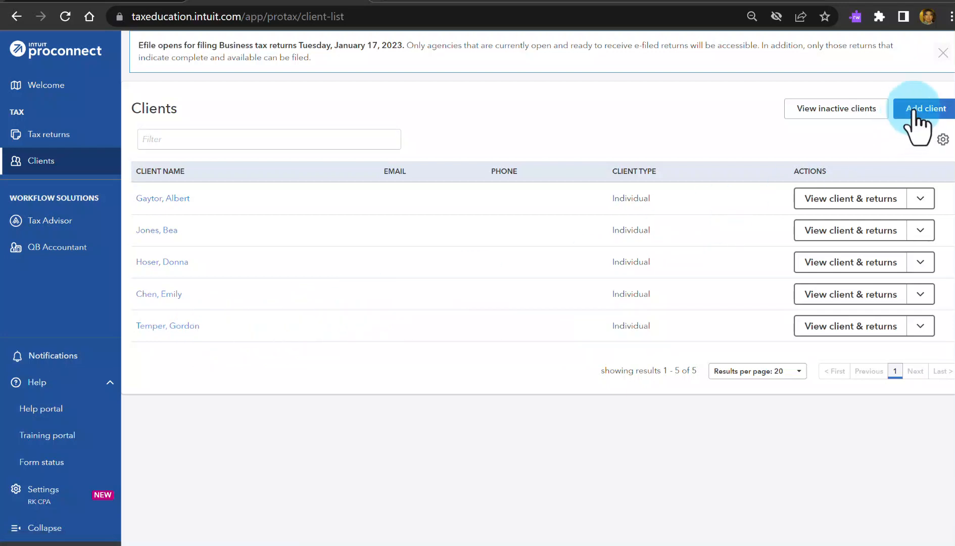
pyautogui.click(175, 328)
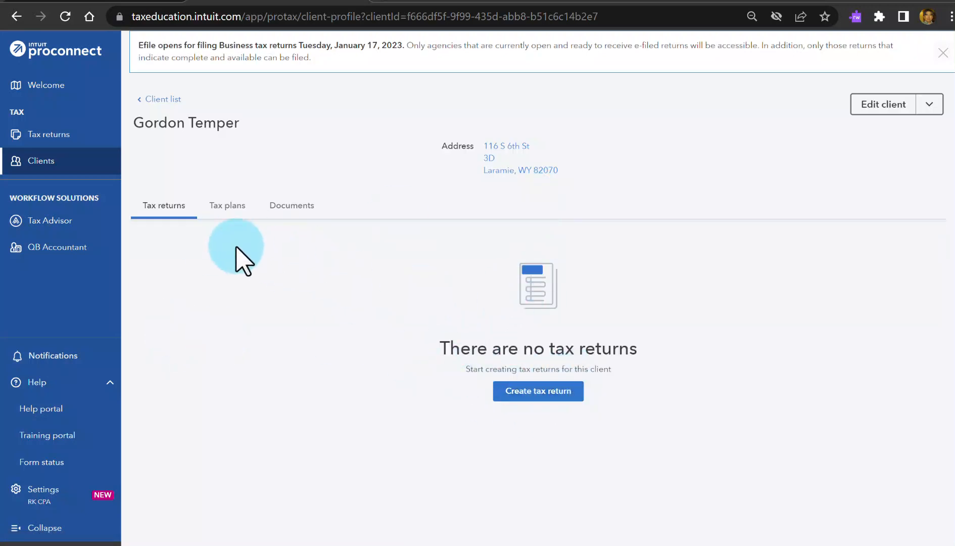
pyautogui.click(889, 107)
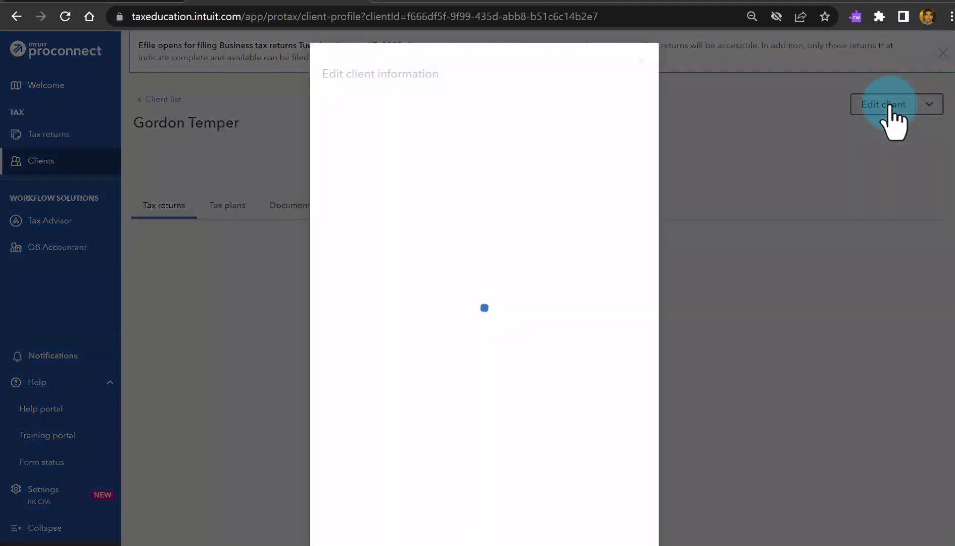
pyautogui.scroll(-3, 624, 151)
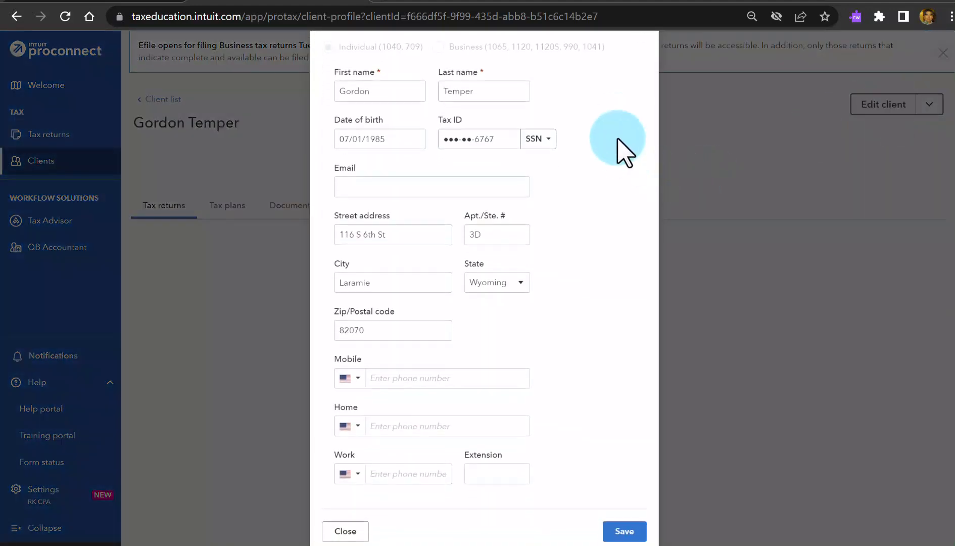
pyautogui.scroll(3, 624, 152)
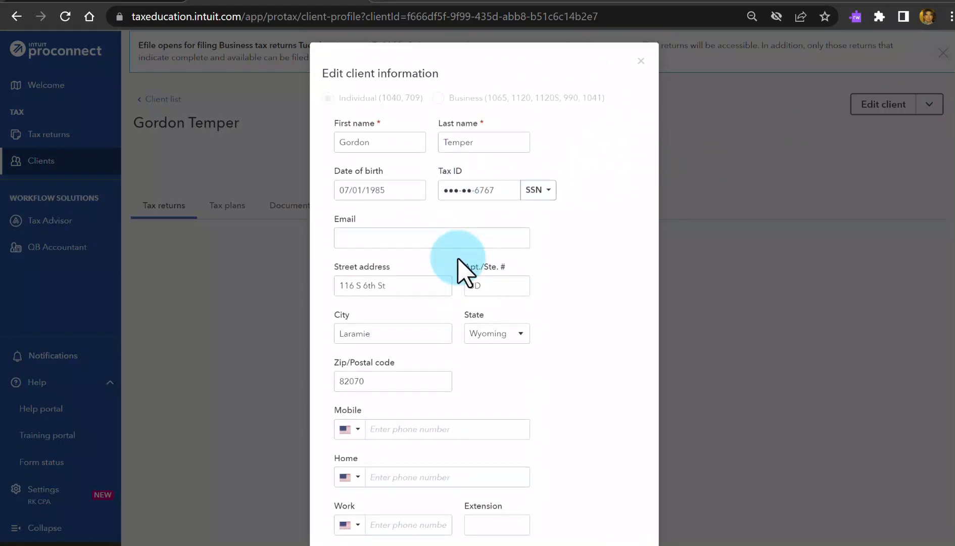
pyautogui.scroll(-2, 460, 273)
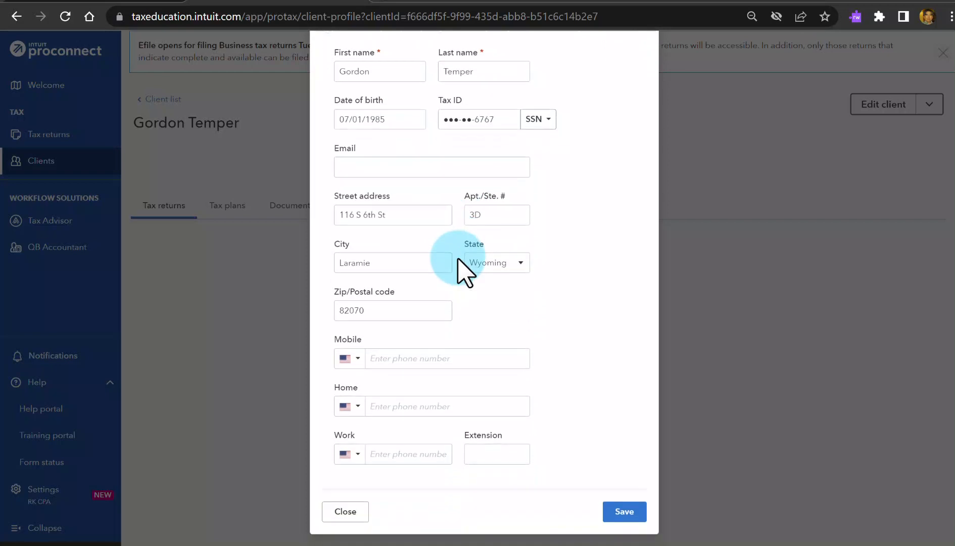
pyautogui.click(626, 512)
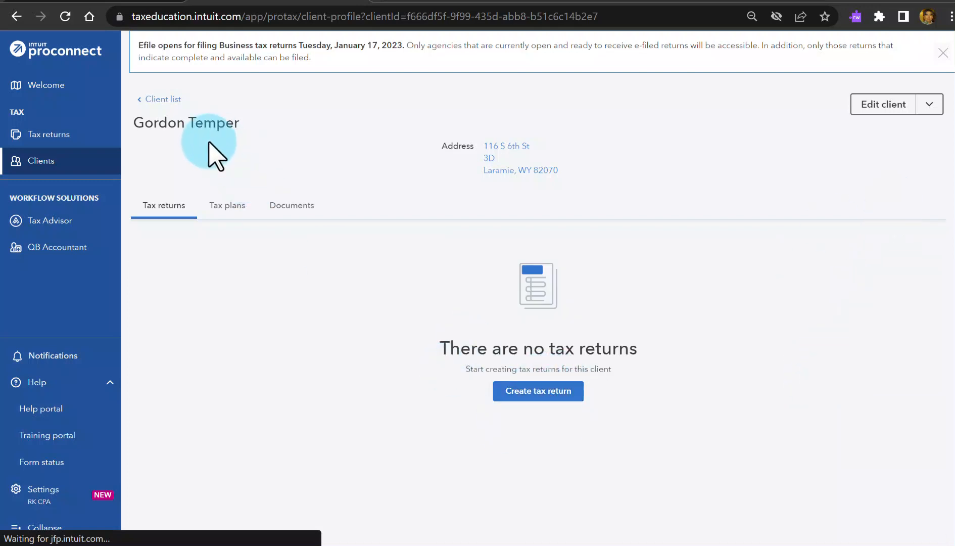
pyautogui.click(929, 107)
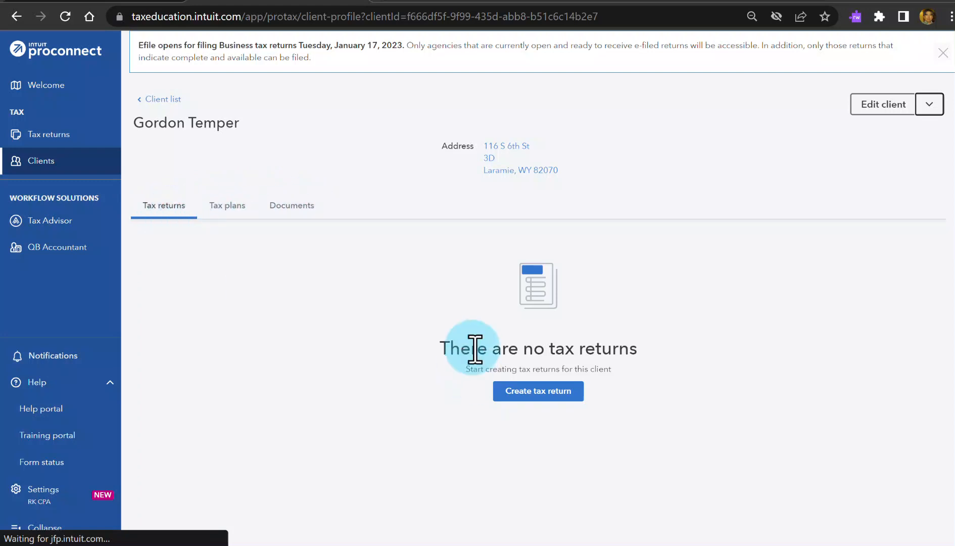
# Step: View the tax returns list for tax year 2021, and switch the list back to 2022
pyautogui.click(63, 136)
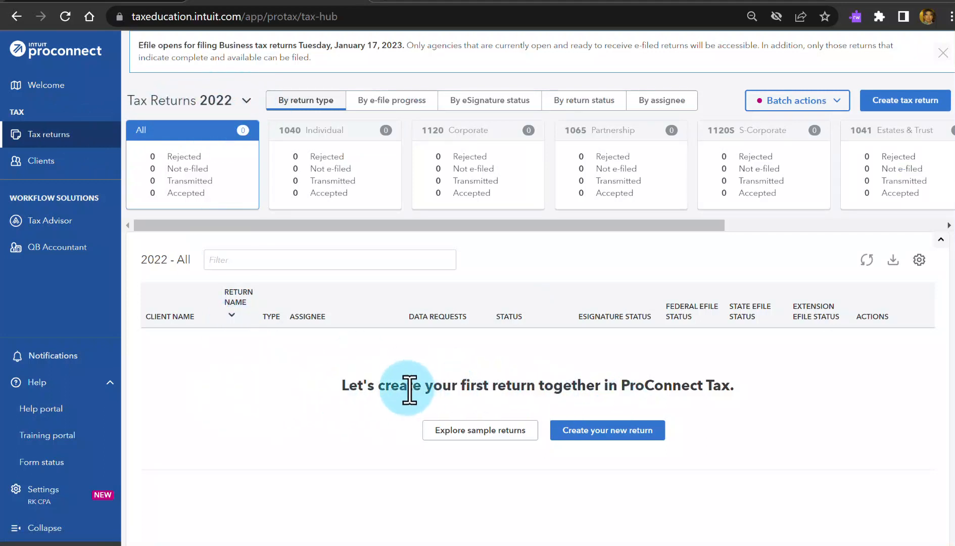
pyautogui.click(245, 101)
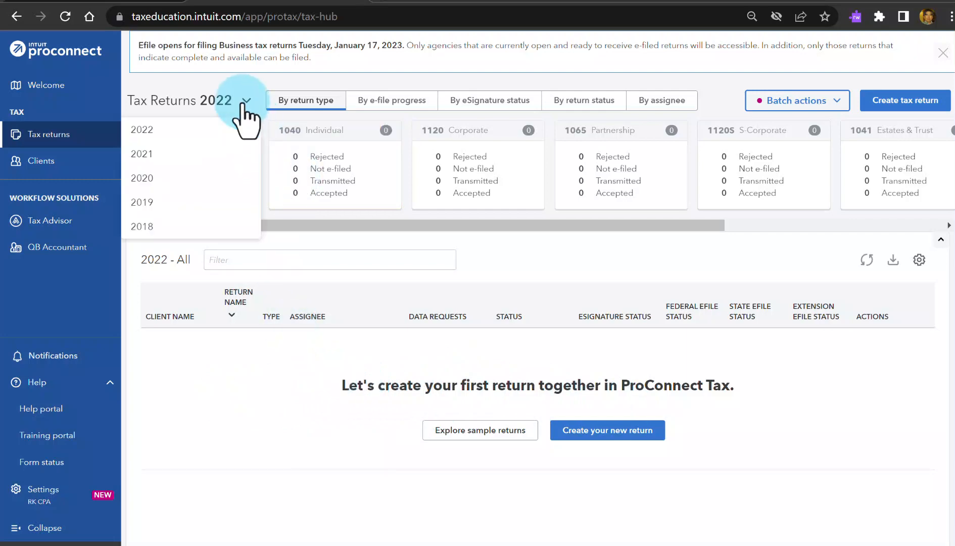
pyautogui.click(147, 161)
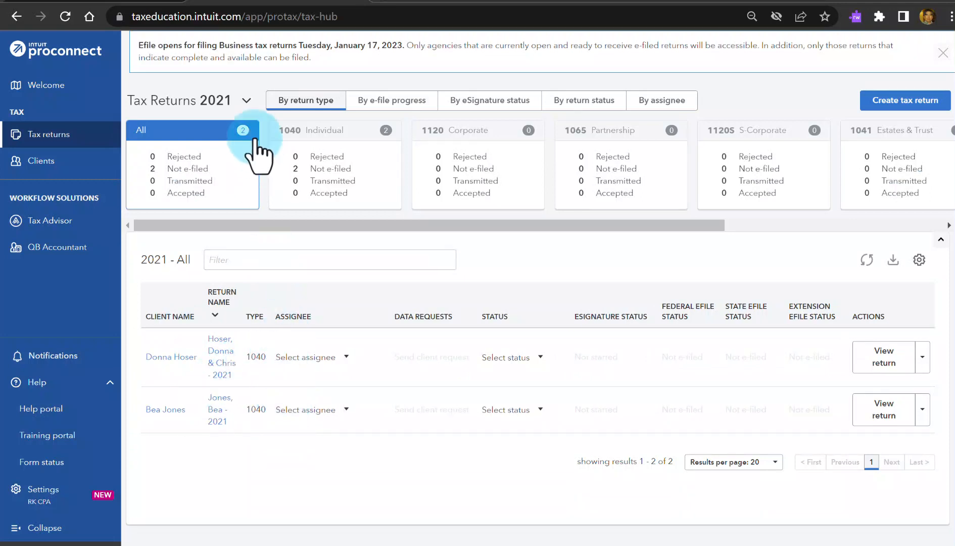
pyautogui.click(246, 101)
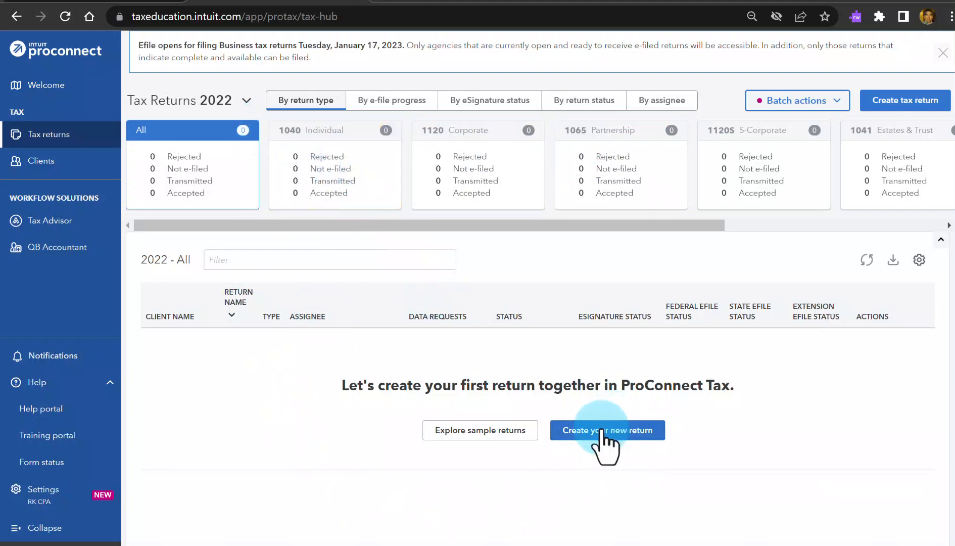
# Step: Create a 1040 - Individual return for tax year 2022 for the last listed client, adding "- 2022" to the return name, and save it
pyautogui.click(903, 101)
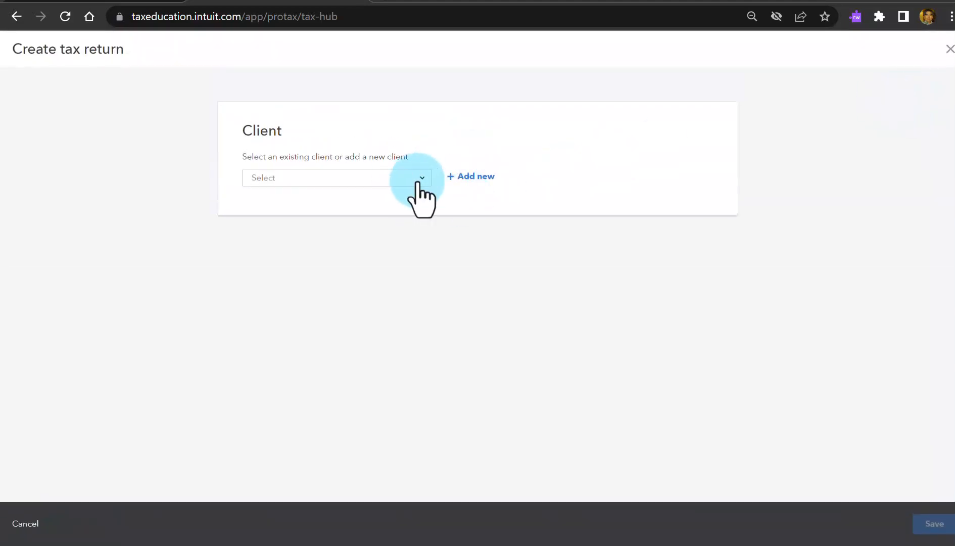
pyautogui.click(419, 180)
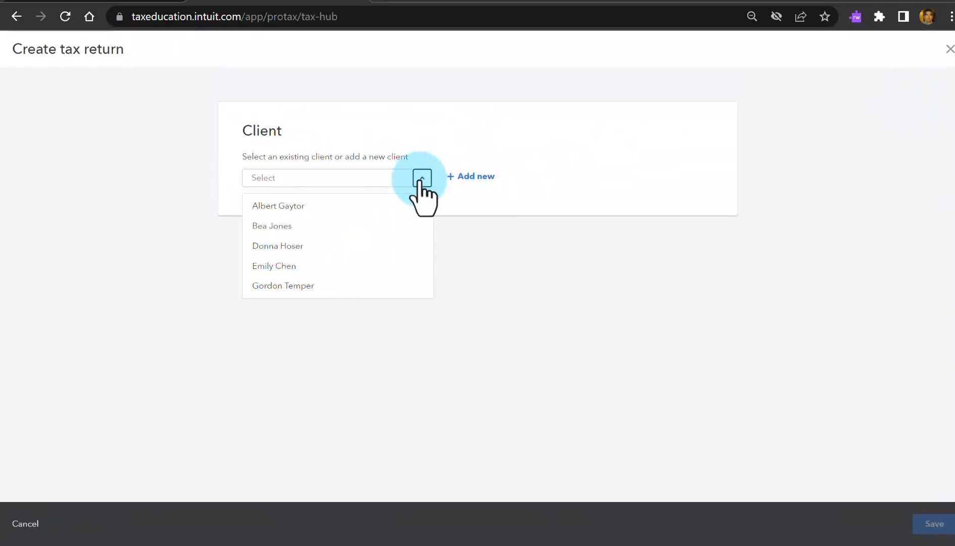
pyautogui.click(315, 286)
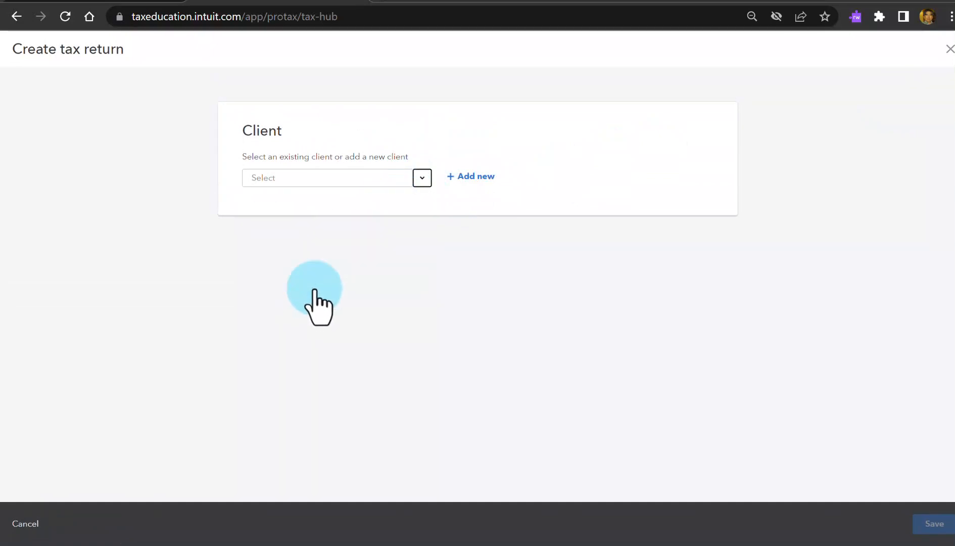
pyautogui.scroll(-1, 478, 278)
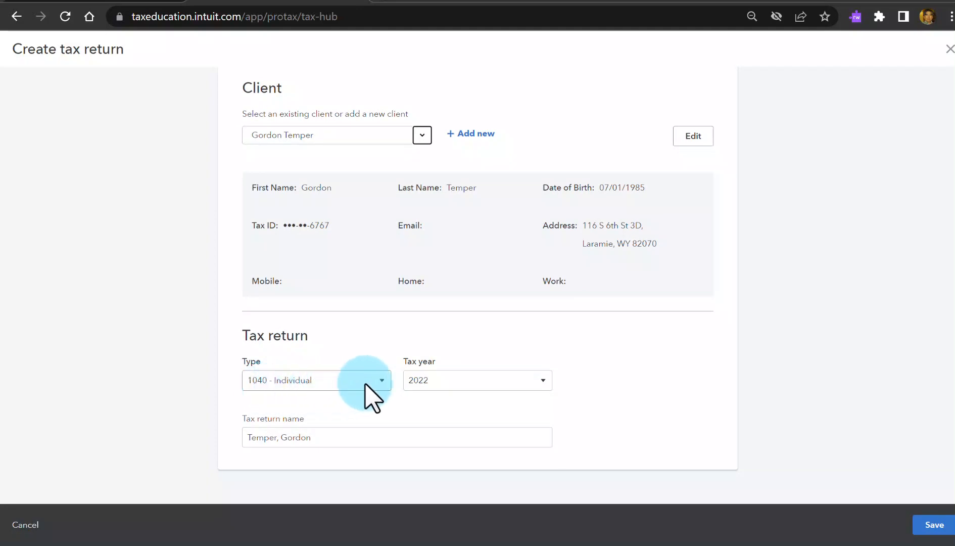
pyautogui.click(380, 382)
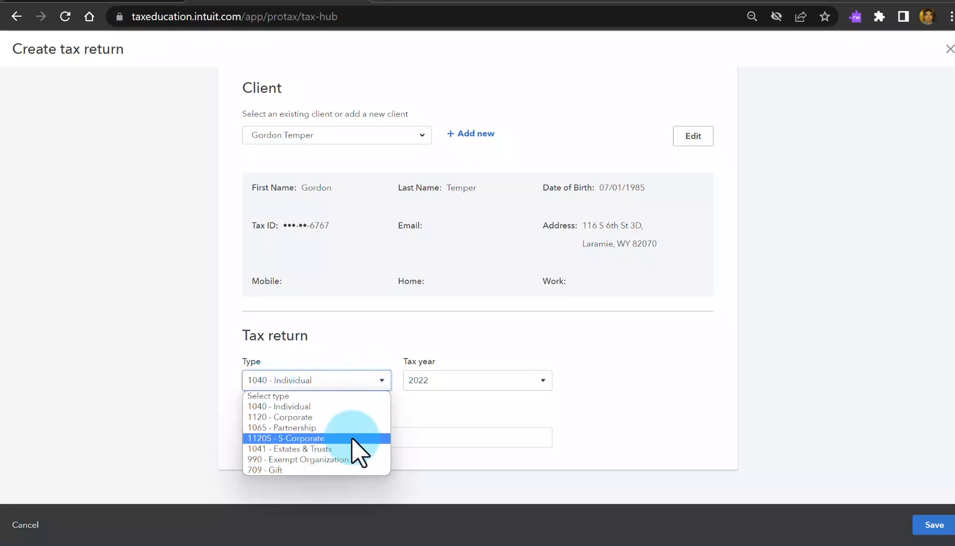
pyautogui.click(382, 381)
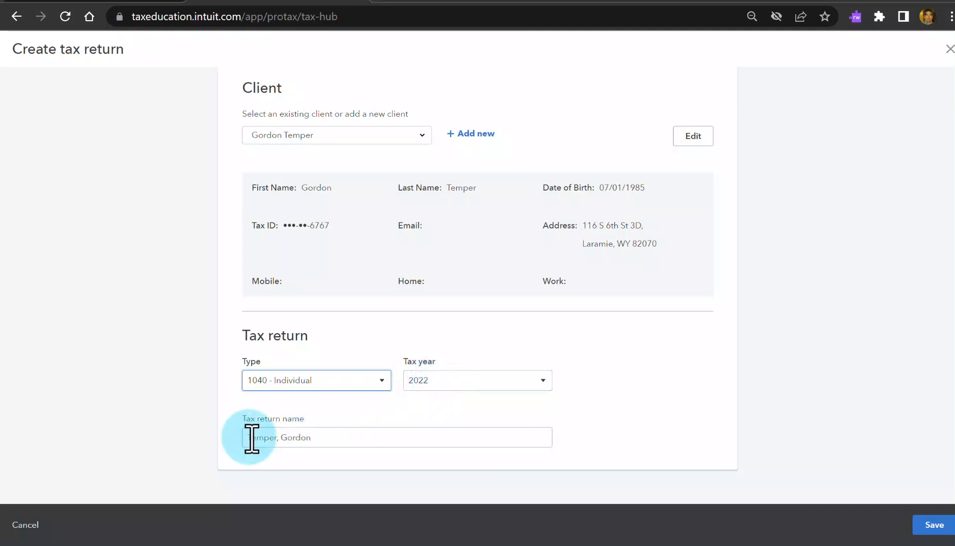
pyautogui.click(395, 442)
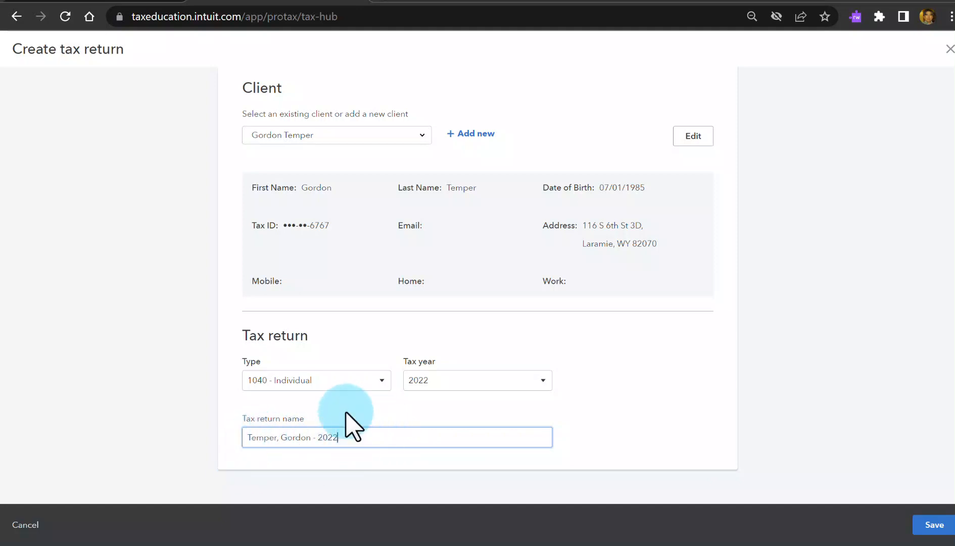
pyautogui.click(936, 525)
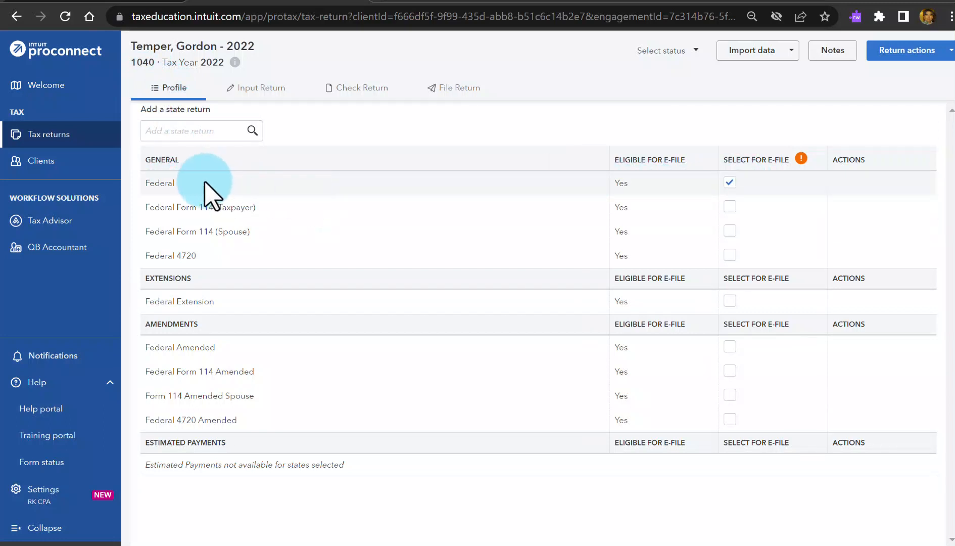
# Step: Check the list of states offered for a state return, and close it without adding any
pyautogui.click(239, 130)
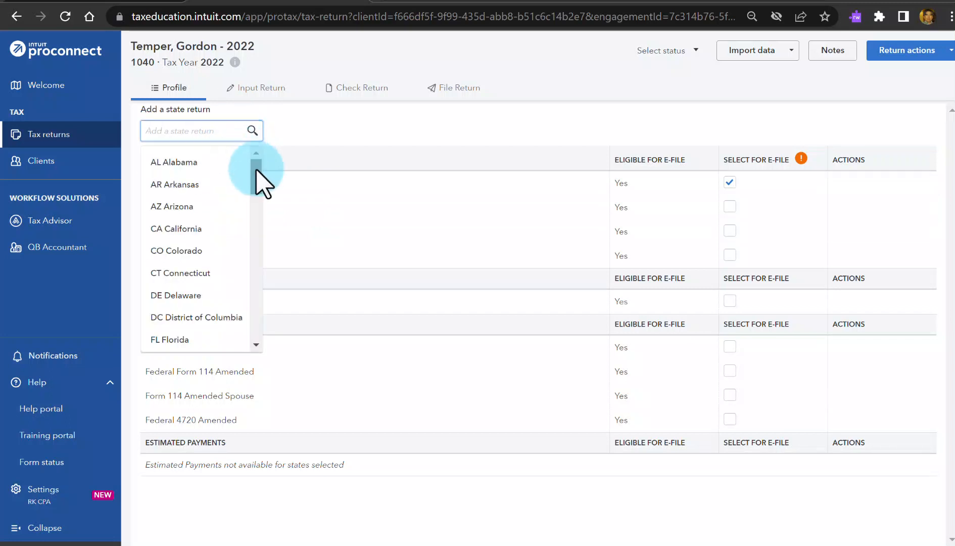
pyautogui.moveTo(257, 171)
pyautogui.mouseDown()
pyautogui.moveTo(260, 248)
pyautogui.moveTo(249, 164)
pyautogui.mouseUp()
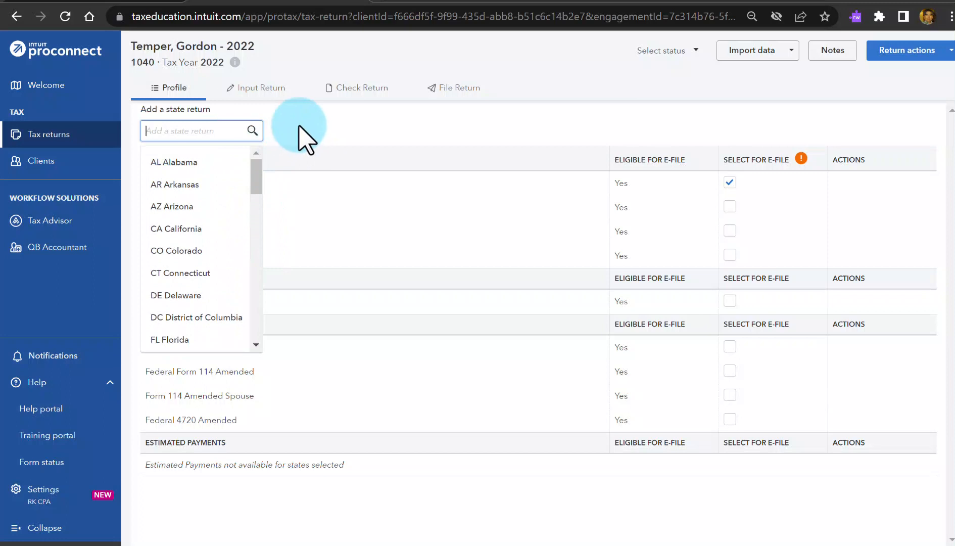
pyautogui.click(305, 139)
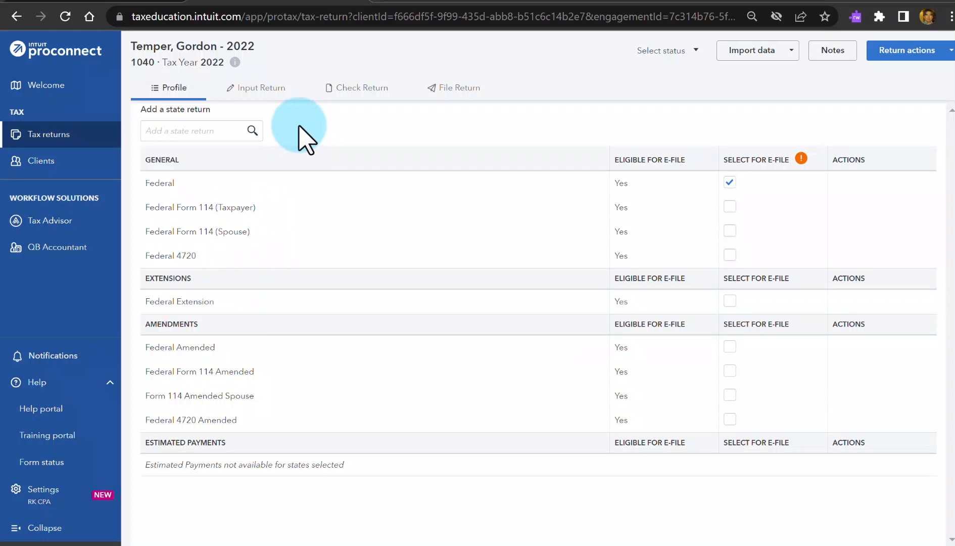
# Step: Open the Client Information section of the return's input and review the resident status, filing status and taxpayer details
pyautogui.click(267, 93)
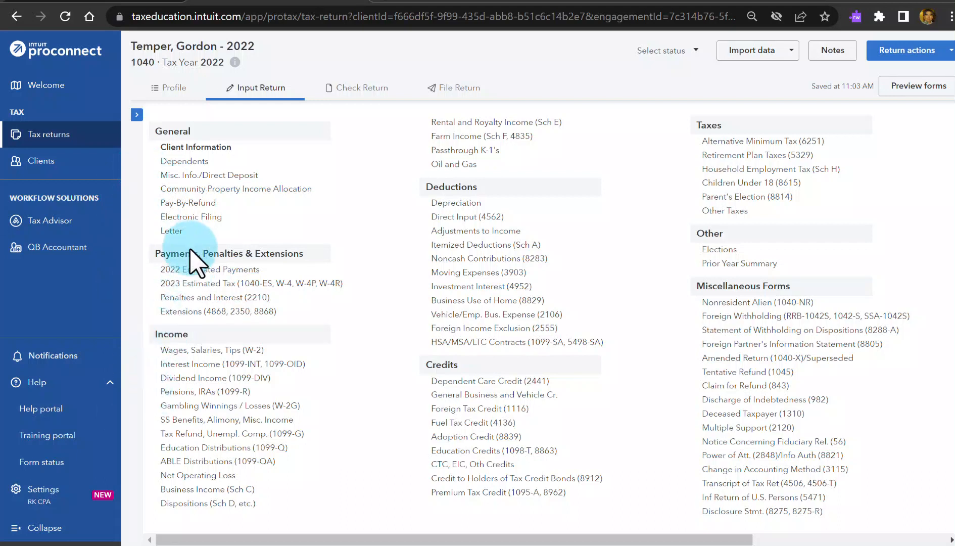
pyautogui.click(201, 148)
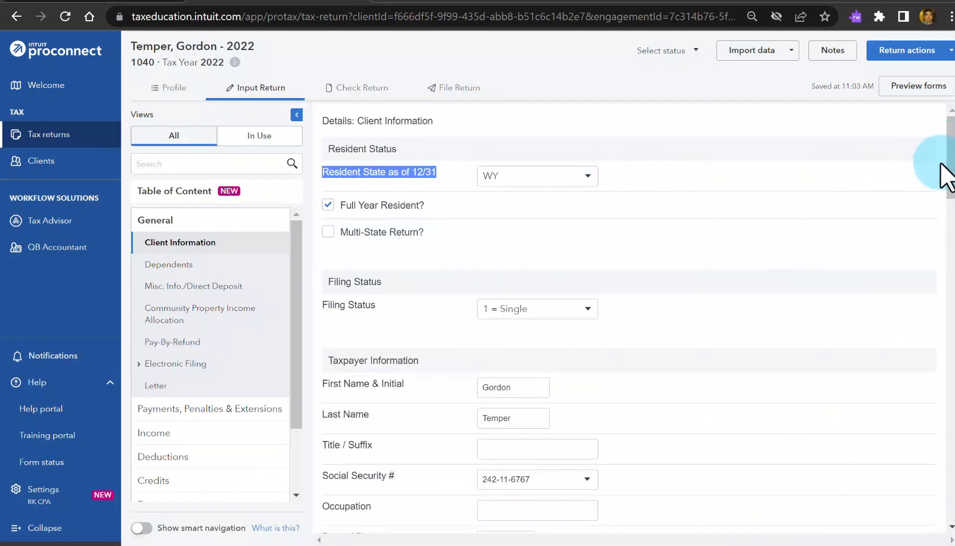
pyautogui.moveTo(949, 169)
pyautogui.mouseDown()
pyautogui.moveTo(946, 530)
pyautogui.moveTo(948, 152)
pyautogui.mouseUp()
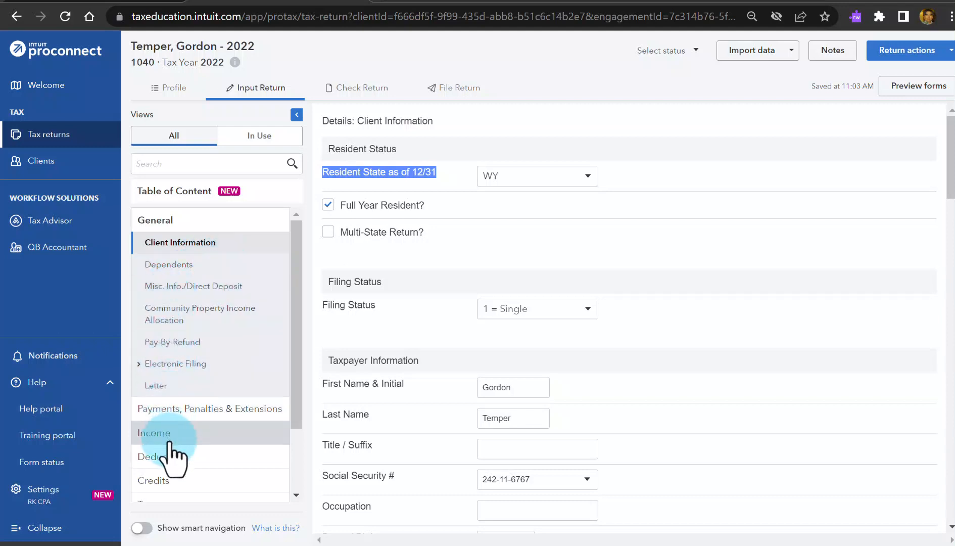
# Step: Open the Wages, Salaries, Tips (W-2) input under Income and look over its employer information section
pyautogui.click(154, 433)
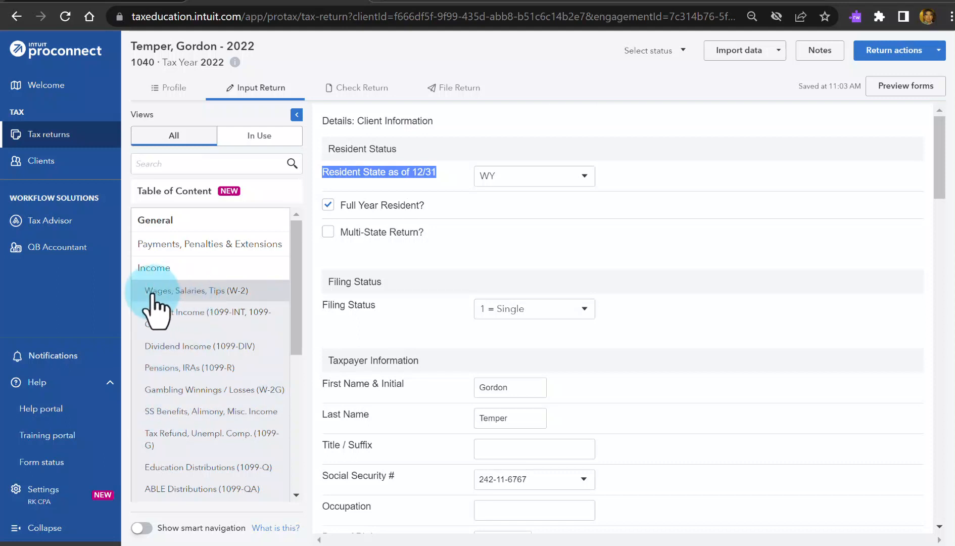
pyautogui.click(177, 296)
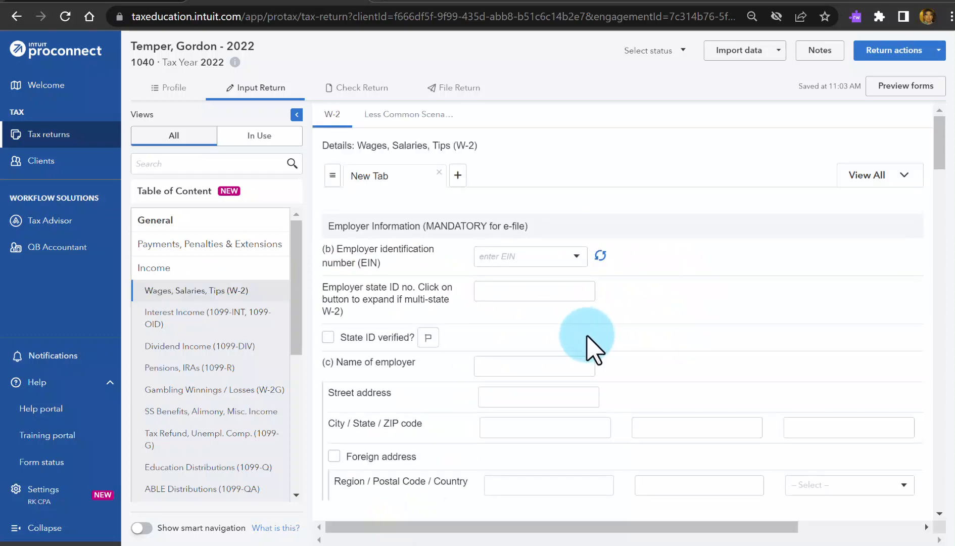
pyautogui.scroll(-1, 939, 161)
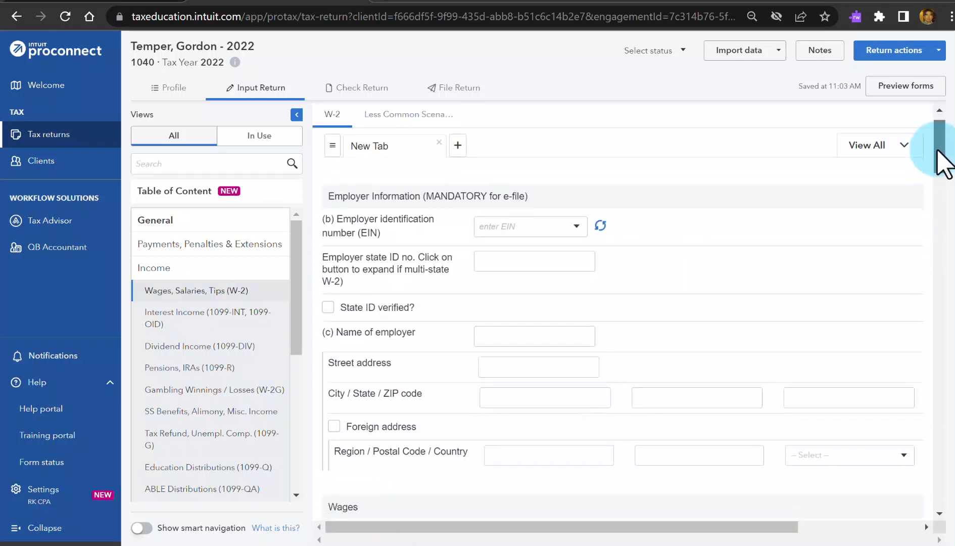
pyautogui.moveTo(939, 161); pyautogui.dragTo(929, 144)
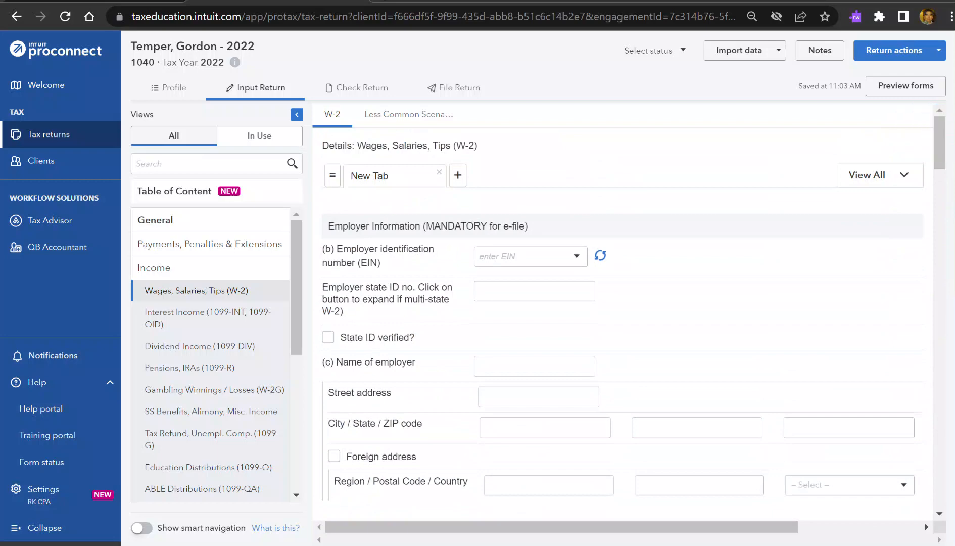
# Step: Bring the Problem CP3-1 data document into view, check the W-2's employer and wage boxes, and move the document away
pyautogui.moveTo(954, 89); pyautogui.dragTo(576, 77)
pyautogui.moveTo(785, 202); pyautogui.dragTo(785, 322)
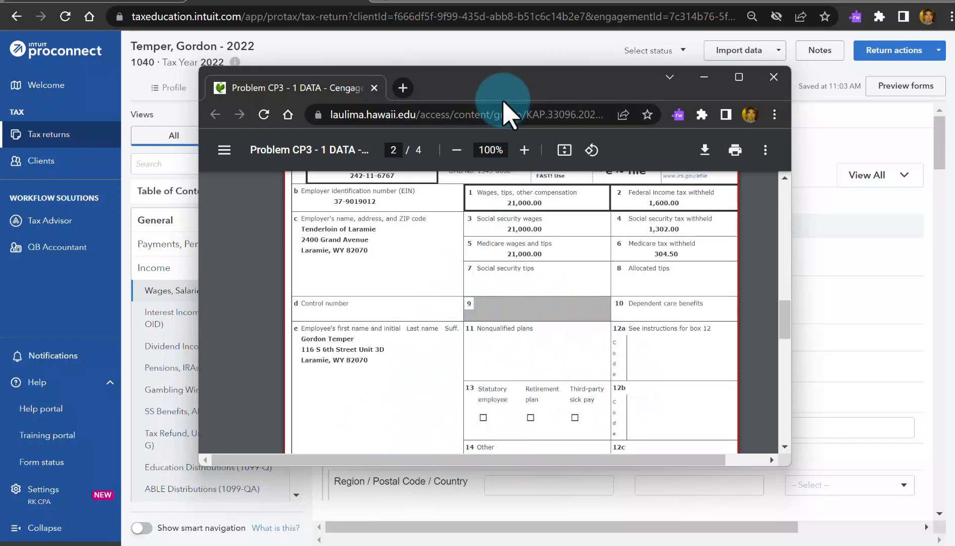
pyautogui.moveTo(493, 96); pyautogui.dragTo(954, 101)
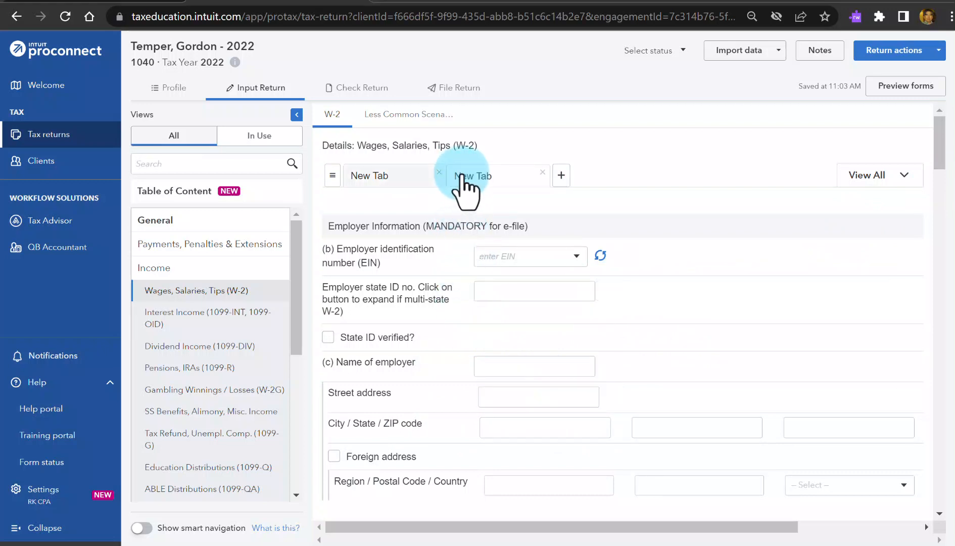
# Step: Delete the second blank W-2 record and confirm its deletion
pyautogui.click(542, 172)
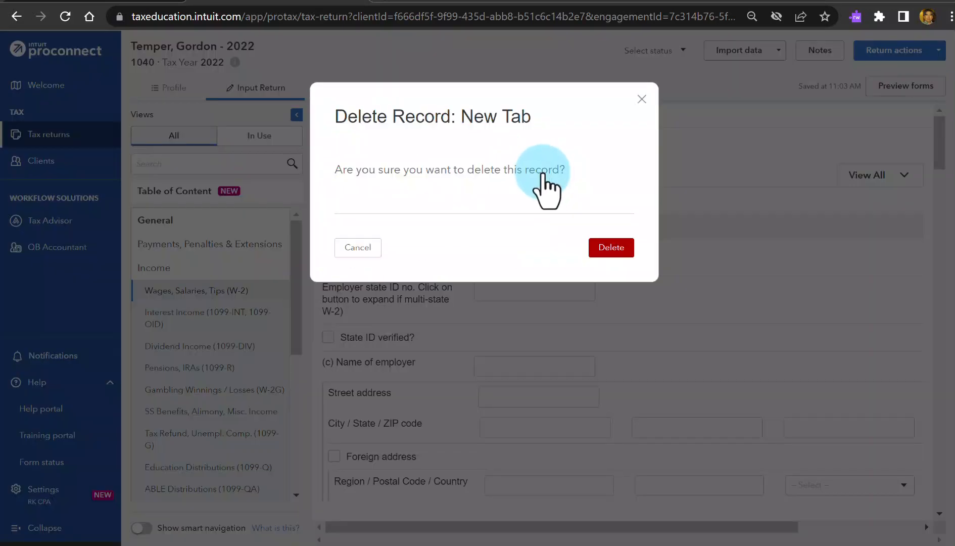
pyautogui.click(611, 248)
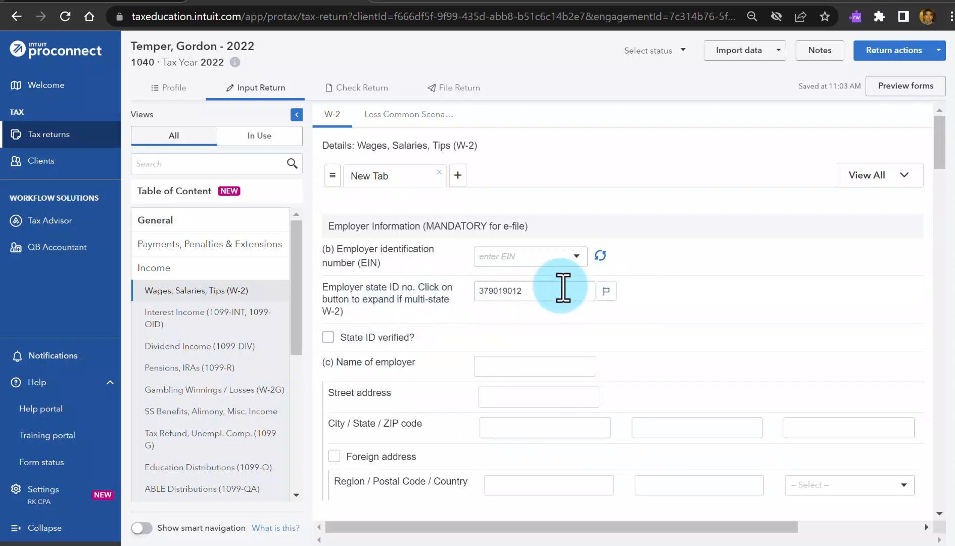
# Step: Clear the employer state ID and enter the number as the Employer identification number (EIN) instead, dismissing the W-2 import offer
pyautogui.moveTo(563, 288); pyautogui.dragTo(380, 291)
pyautogui.press('BackSpace')
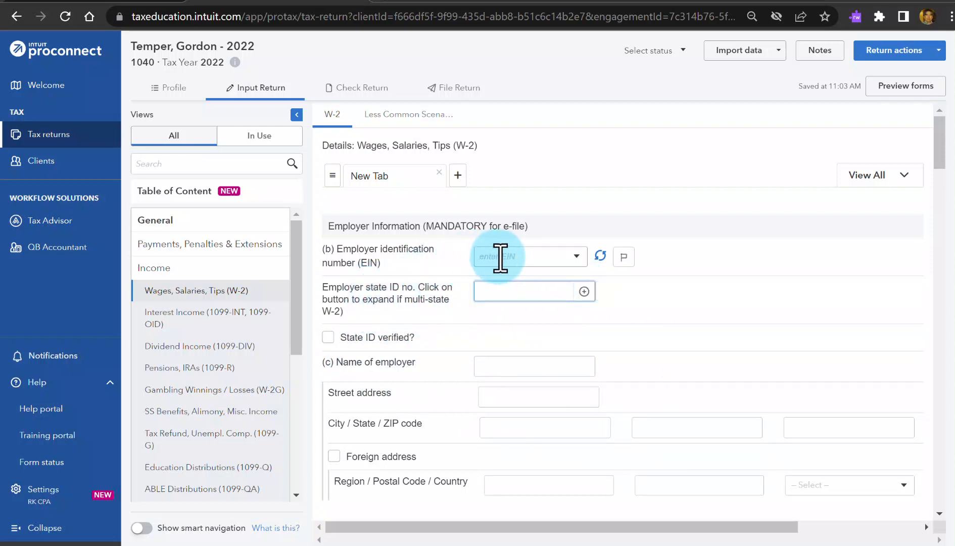
pyautogui.click(497, 256)
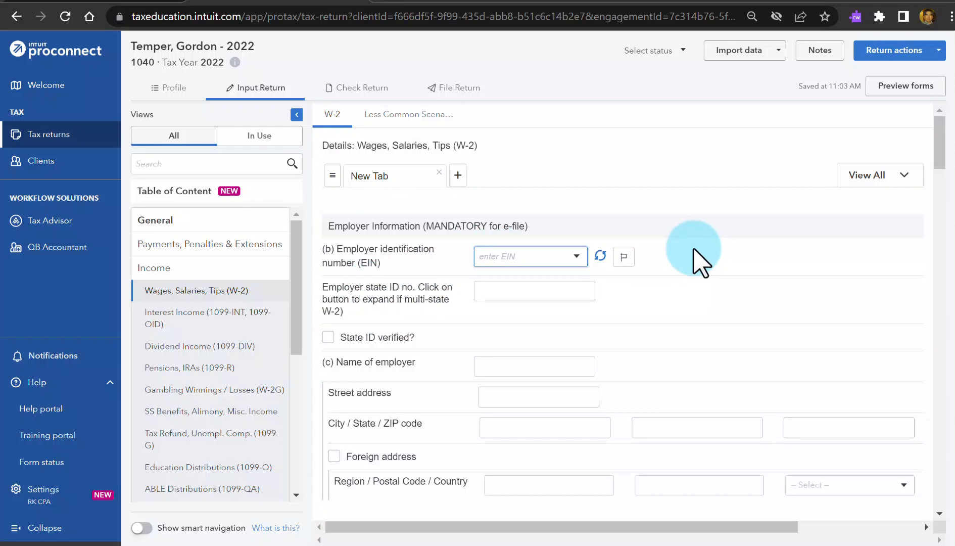
pyautogui.click(675, 261)
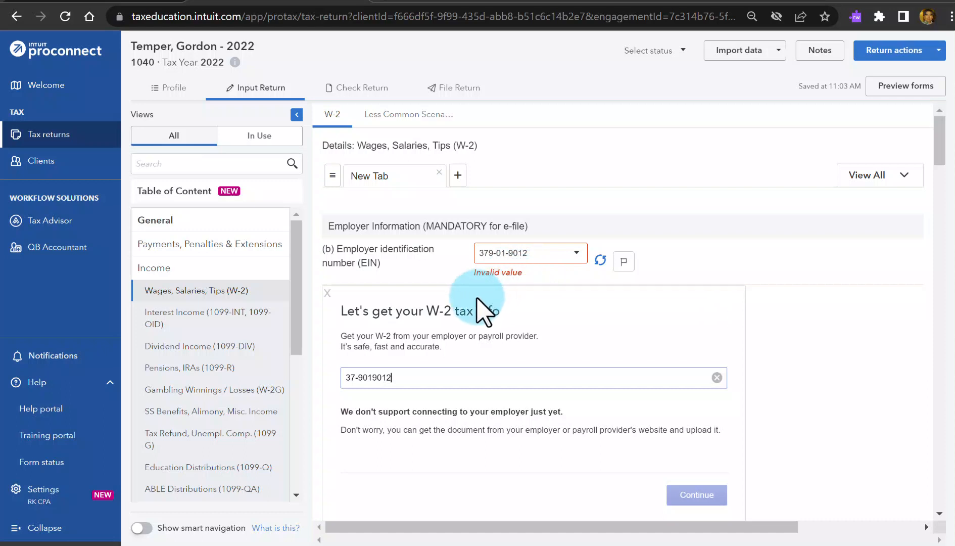
pyautogui.click(327, 293)
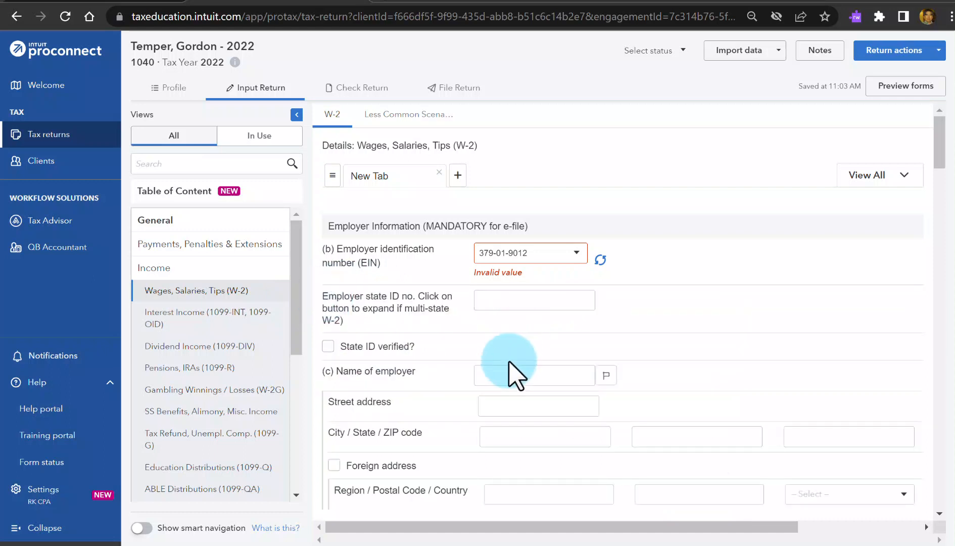
# Step: Enter Tenderloin of Laramie as the employer name and fill in the employer's street address, city, state and ZIP code
pyautogui.click(531, 372)
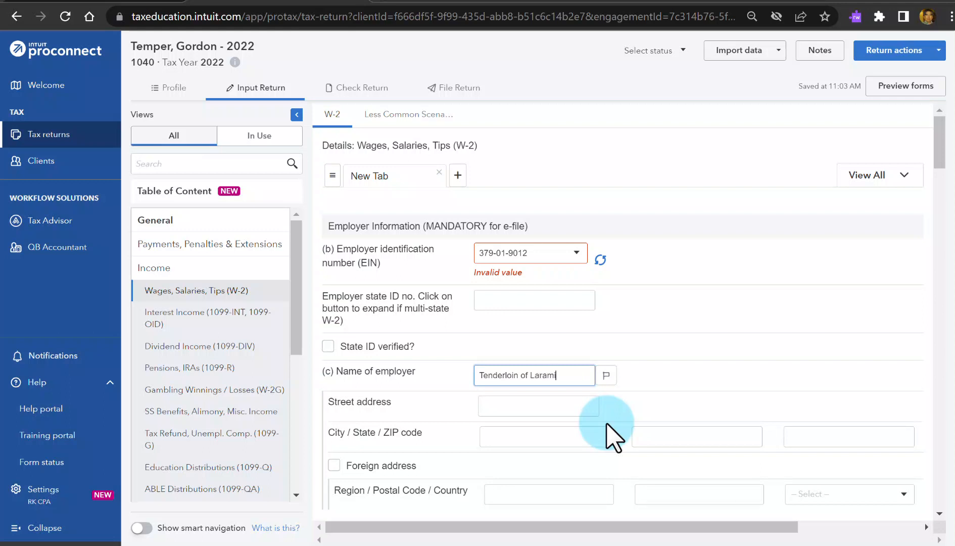
pyautogui.press('Tab')
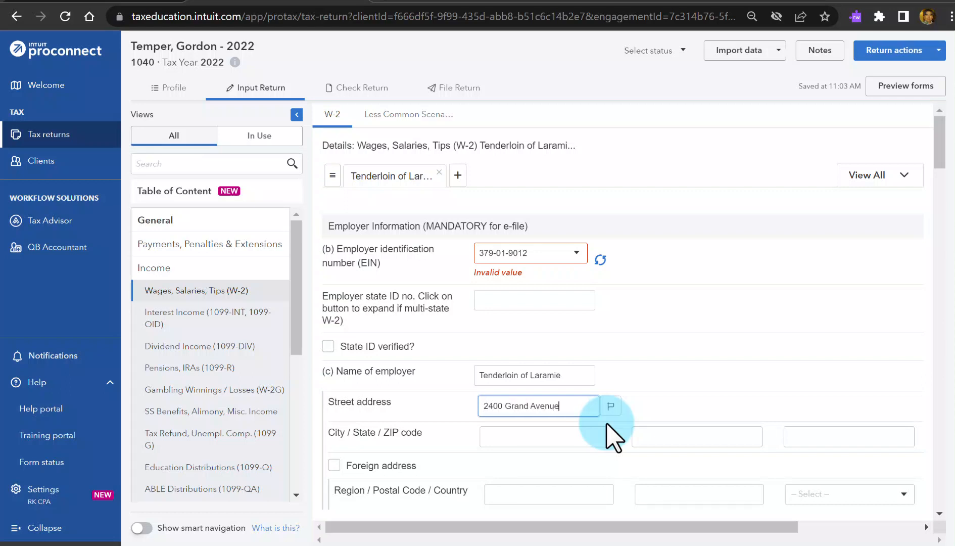
pyautogui.press('Tab')
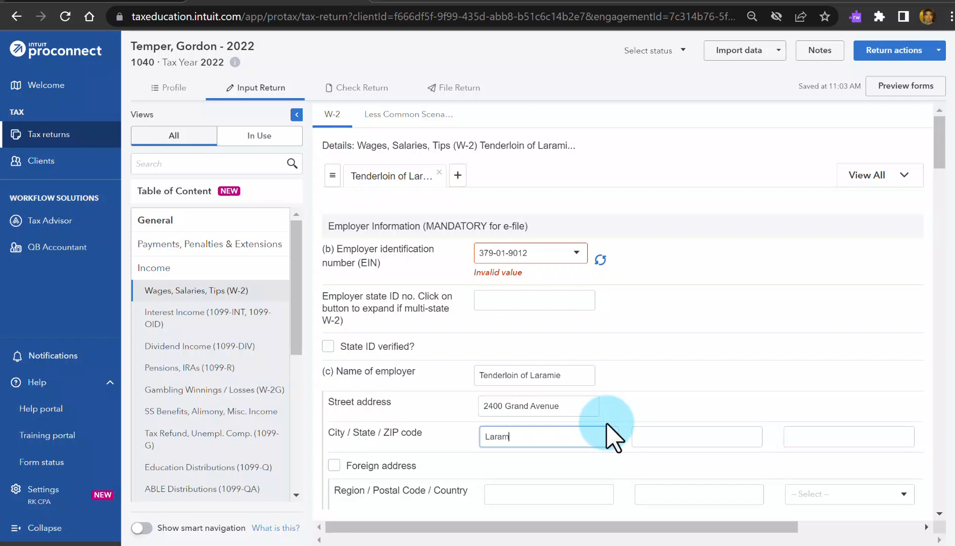
pyautogui.press('Tab')
pyautogui.write('W')
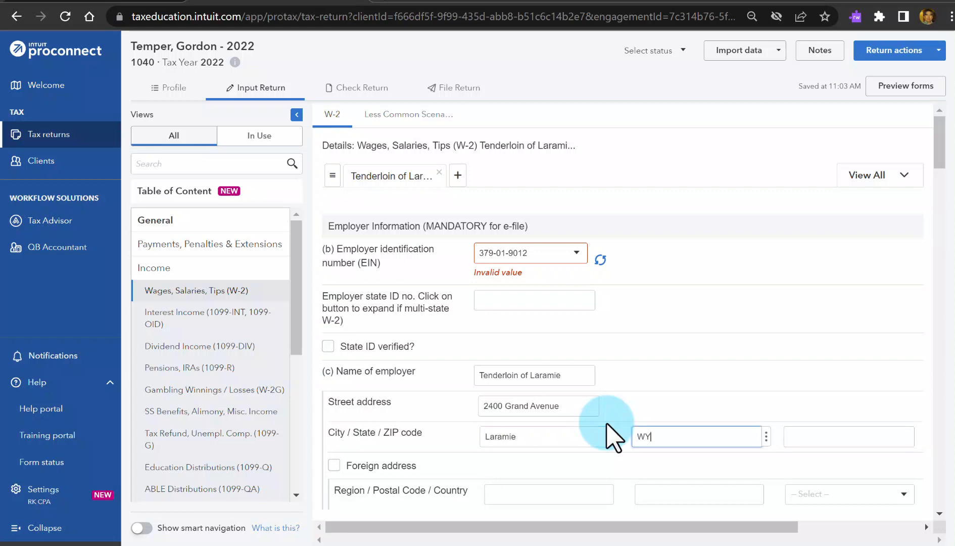
pyautogui.press('Tab')
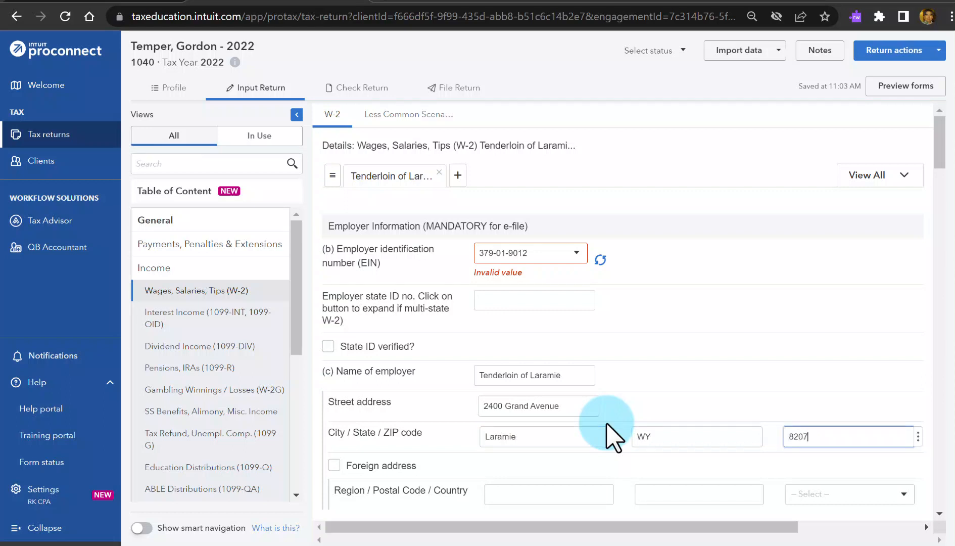
pyautogui.click(731, 309)
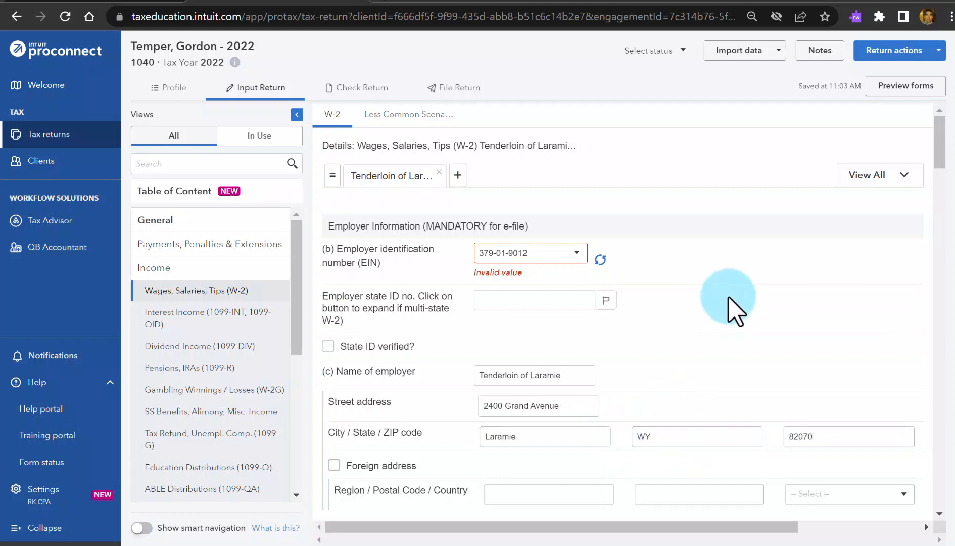
# Step: Enter W-2 wages of 21,000 and federal income tax withheld of 1,600, and check the Social Security and Medicare amounts
pyautogui.scroll(-1, 733, 309)
pyautogui.scroll(-3, 733, 309)
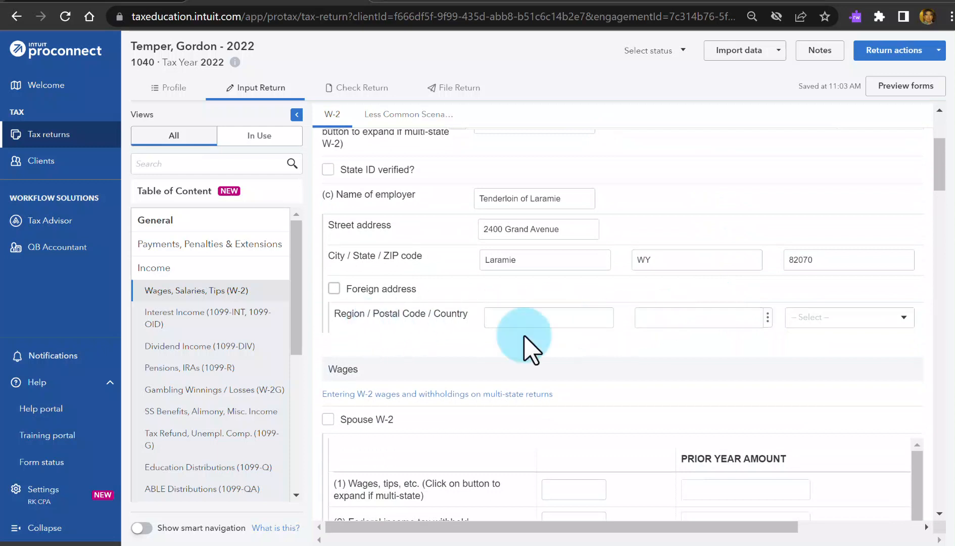
pyautogui.scroll(-3, 620, 360)
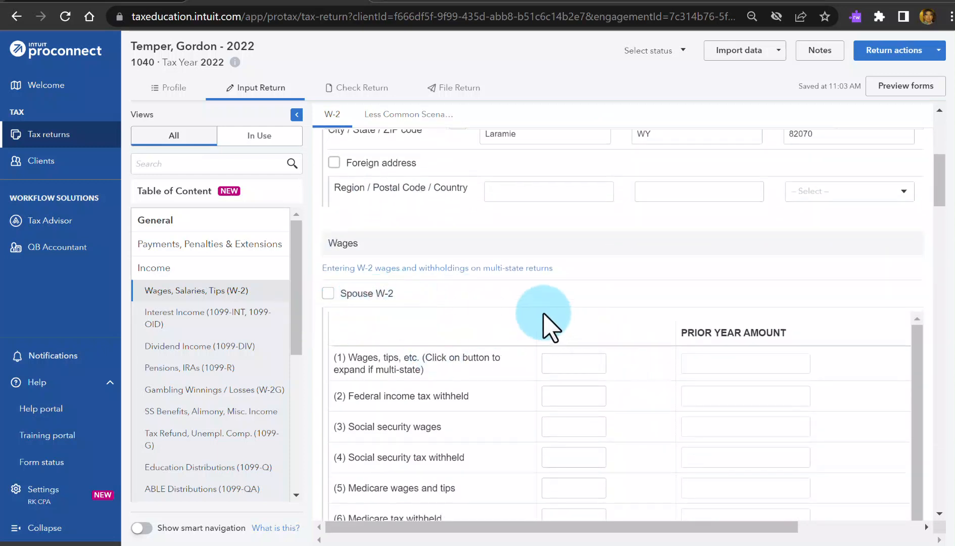
pyautogui.scroll(-1, 548, 324)
pyautogui.scroll(-1, 546, 326)
pyautogui.click(581, 288)
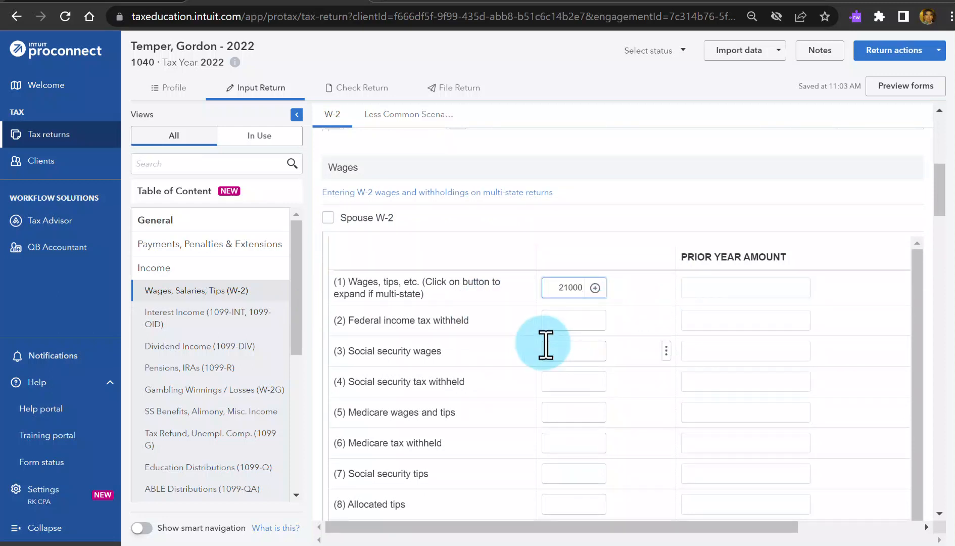
pyautogui.write('21000')
pyautogui.press('Tab')
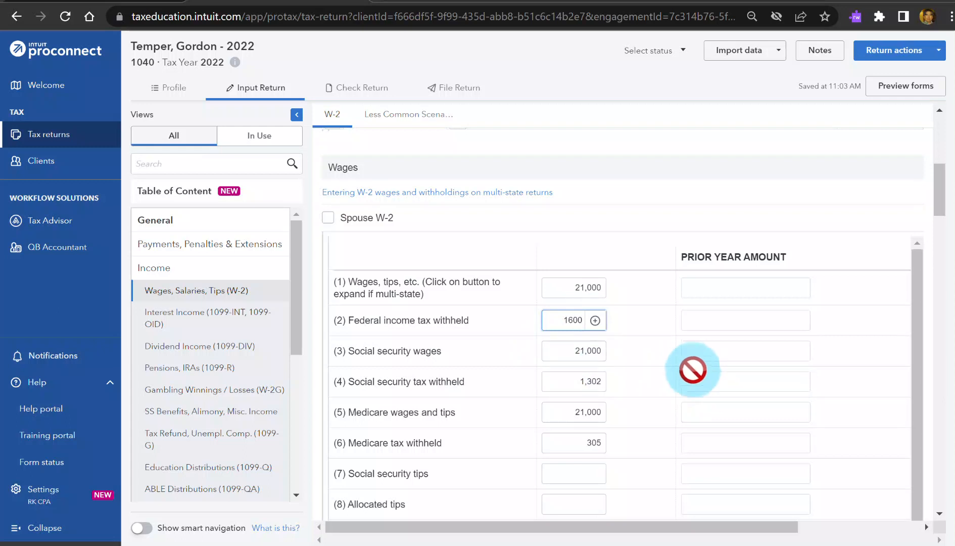
pyautogui.press('Tab')
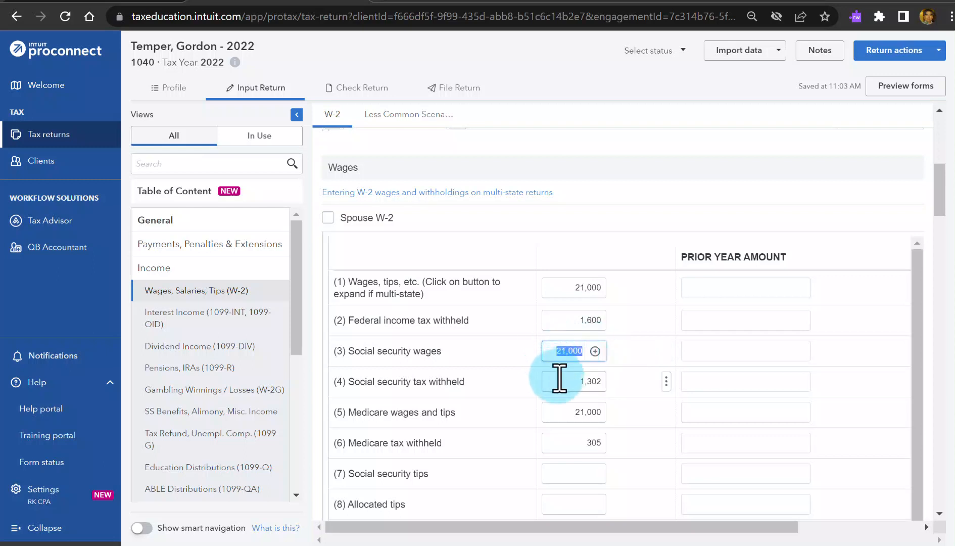
pyautogui.click(574, 409)
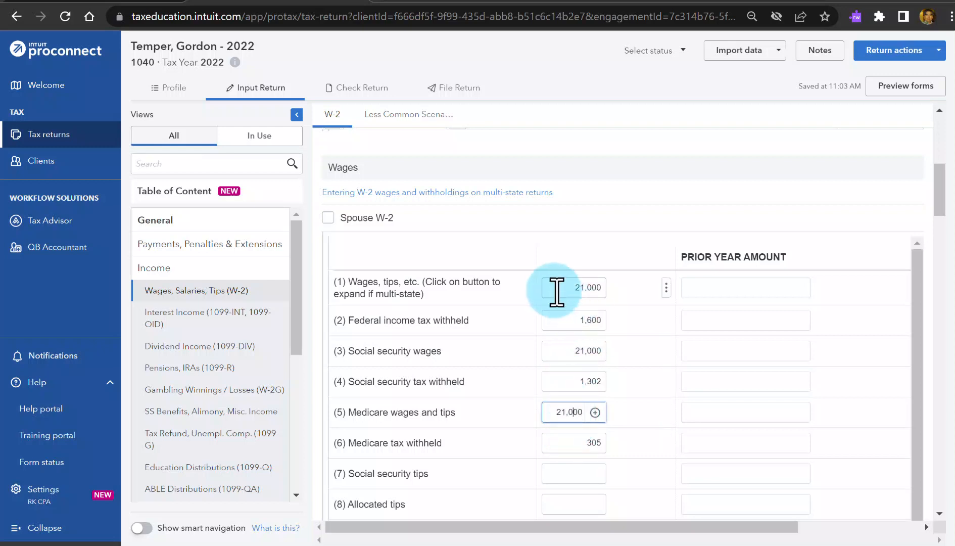
pyautogui.click(585, 446)
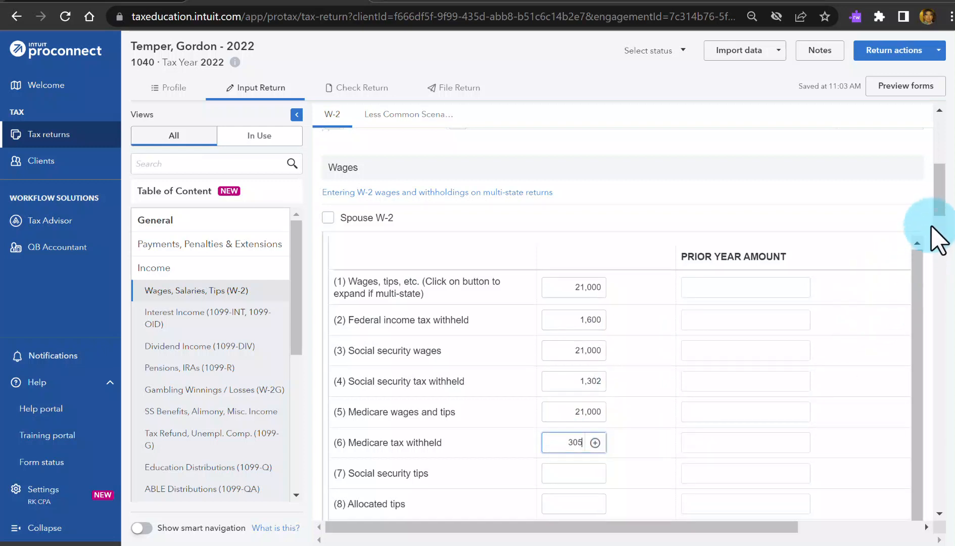
# Step: Preview the return's forms, dismiss the notice about who is in the return, and open Form 1040
pyautogui.moveTo(939, 213); pyautogui.dragTo(945, 129)
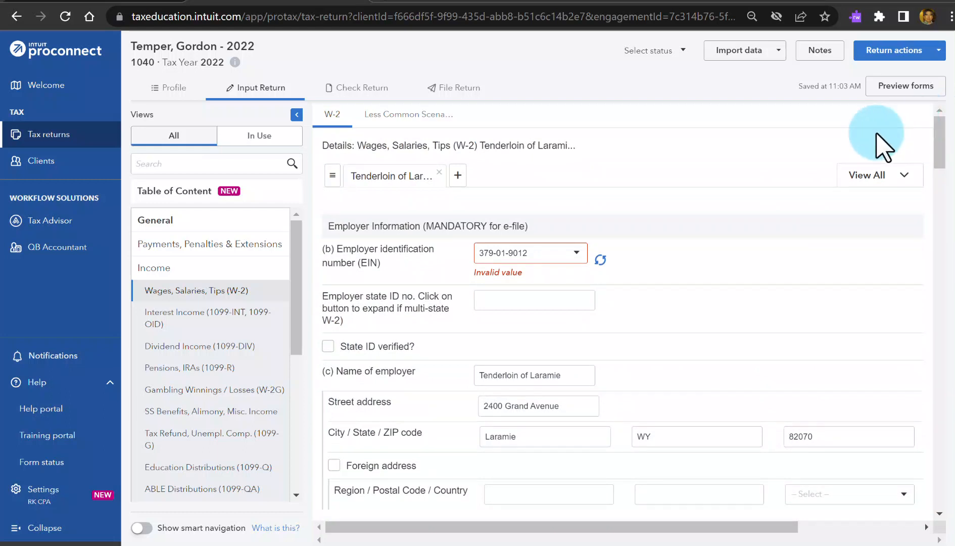
pyautogui.click(908, 87)
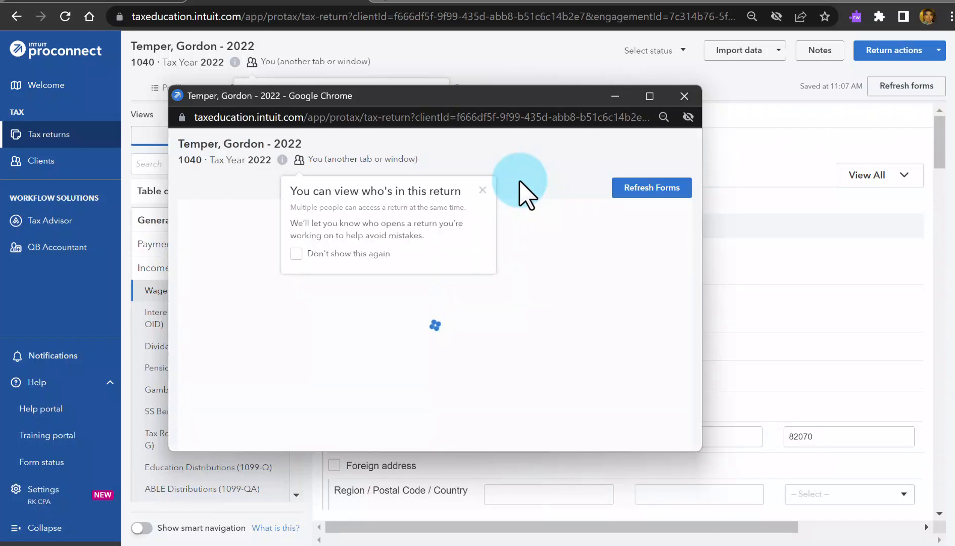
pyautogui.click(483, 190)
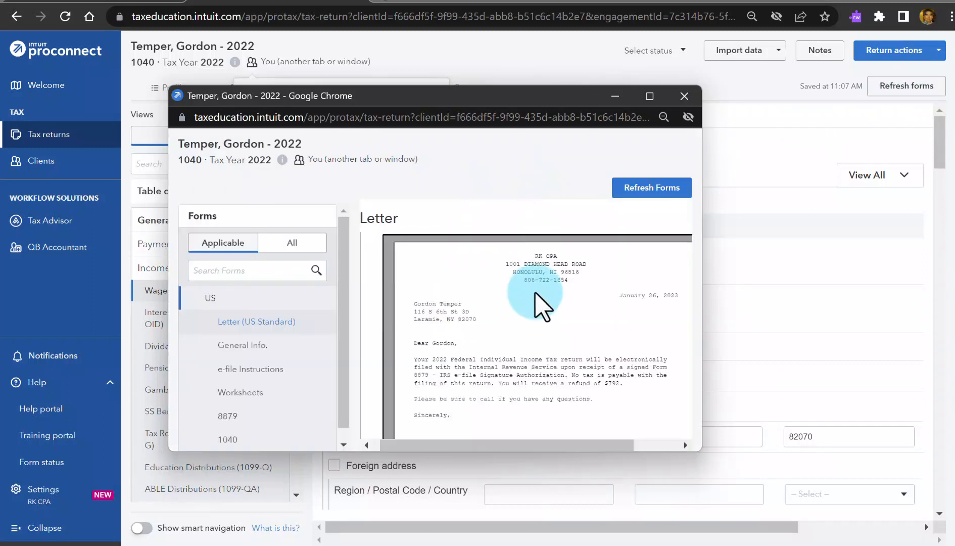
pyautogui.scroll(-1, 245, 435)
pyautogui.click(222, 428)
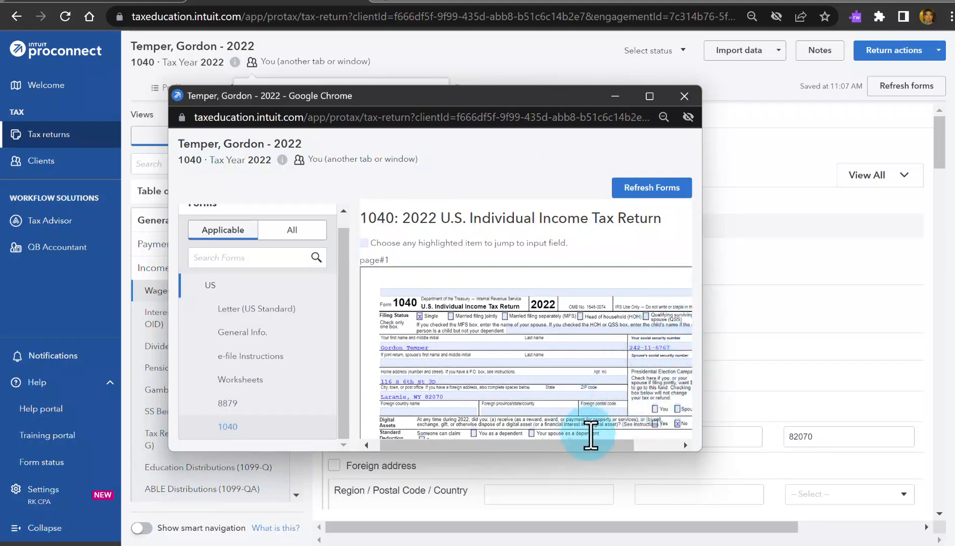
# Step: Examine the wages, deduction, taxable income, tax, withholding and refund lines of Form 1040, and minimize the preview window
pyautogui.moveTo(590, 445); pyautogui.dragTo(631, 446)
pyautogui.scroll(-3, 635, 348)
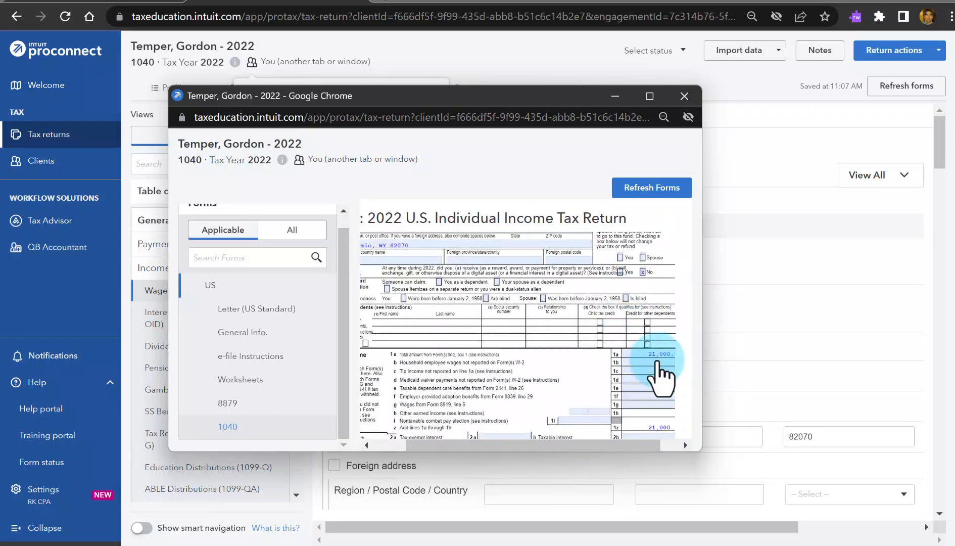
pyautogui.scroll(-3, 617, 300)
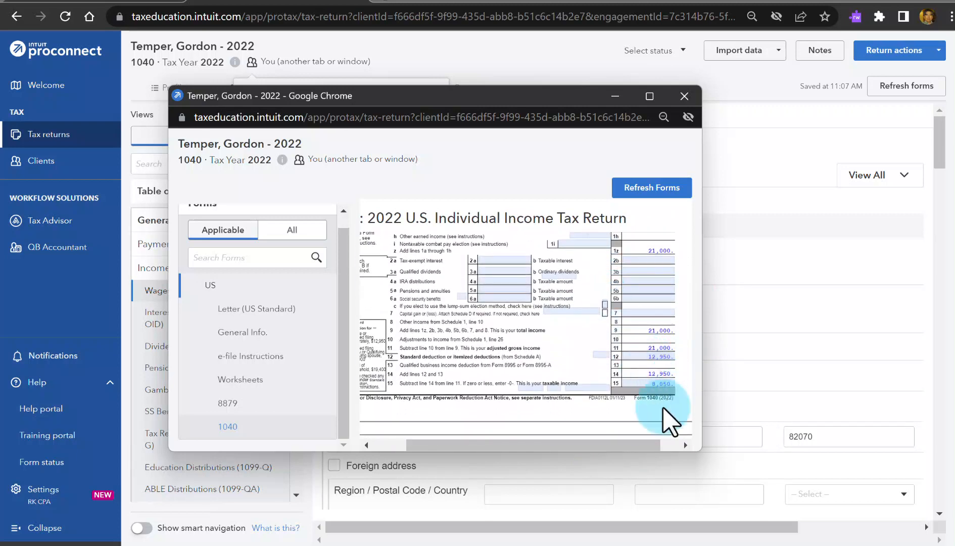
pyautogui.scroll(-3, 649, 405)
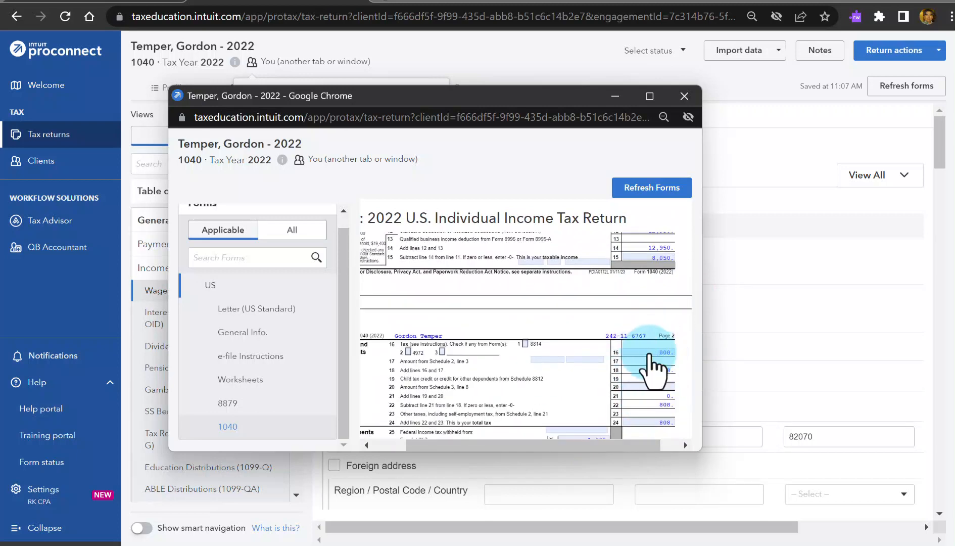
pyautogui.scroll(-2, 589, 273)
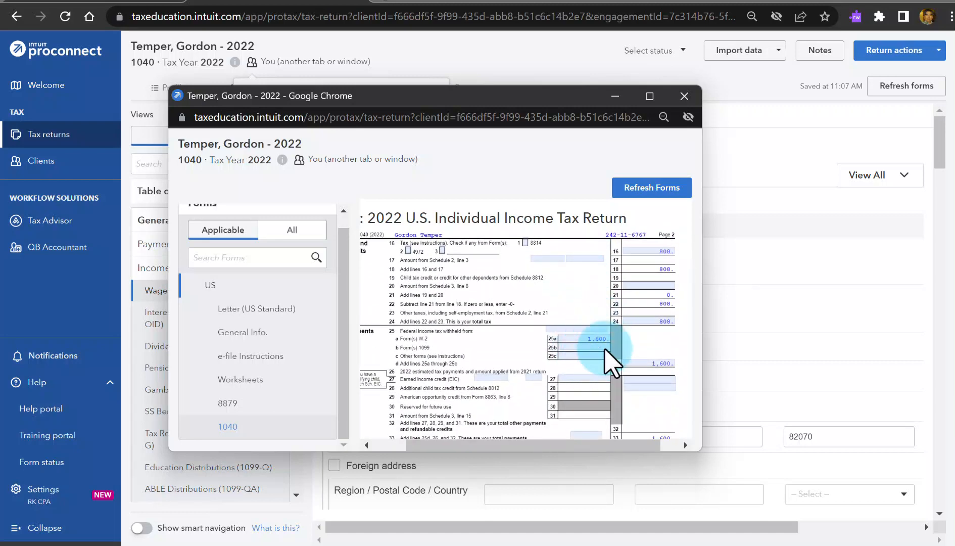
pyautogui.scroll(-3, 599, 360)
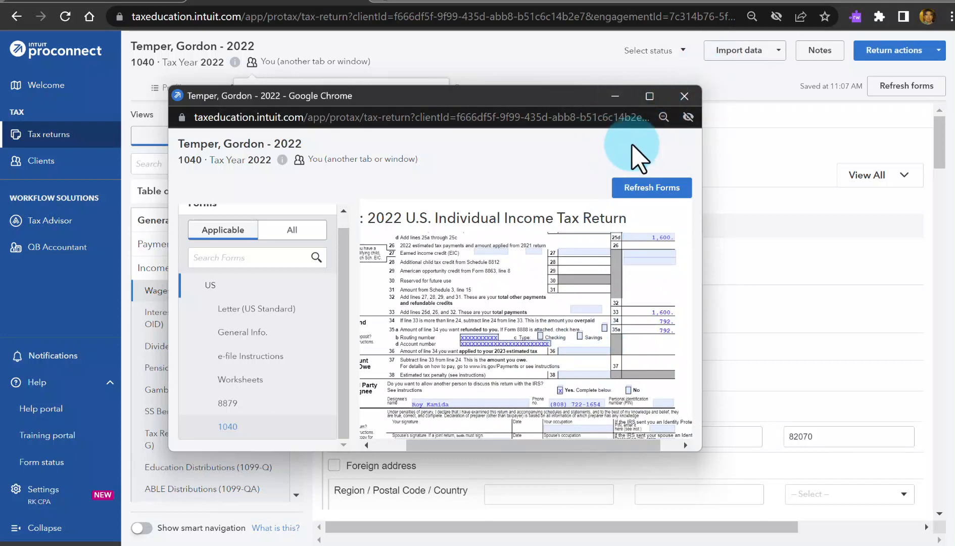
pyautogui.click(614, 96)
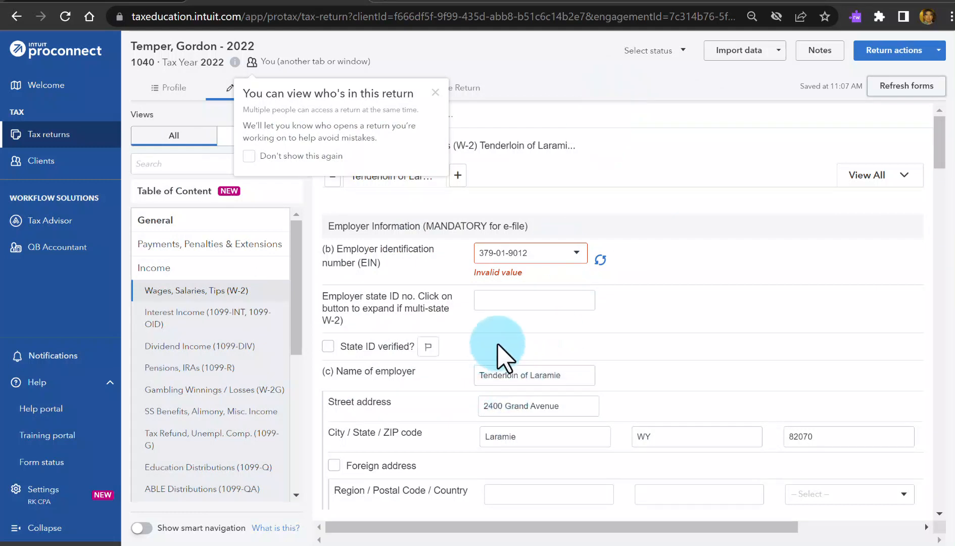
# Step: Dismiss the notice about who is in the return and check the W-2's less common scenarios before returning to the main W-2 details
pyautogui.click(436, 94)
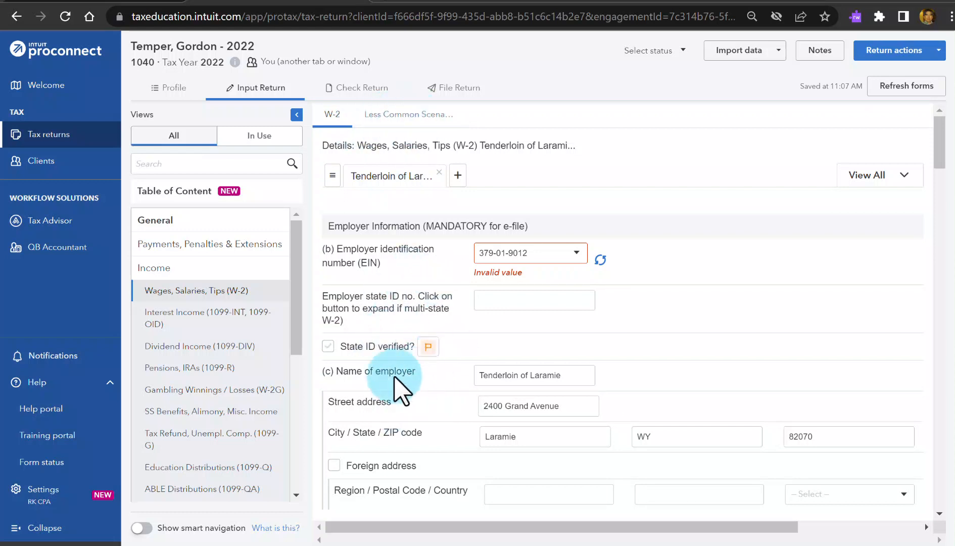
pyautogui.click(396, 115)
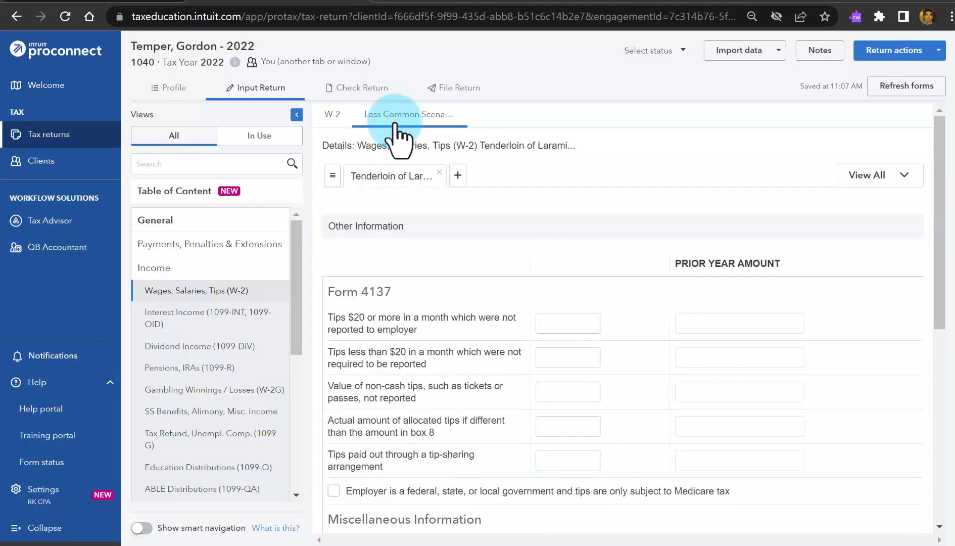
pyautogui.click(333, 116)
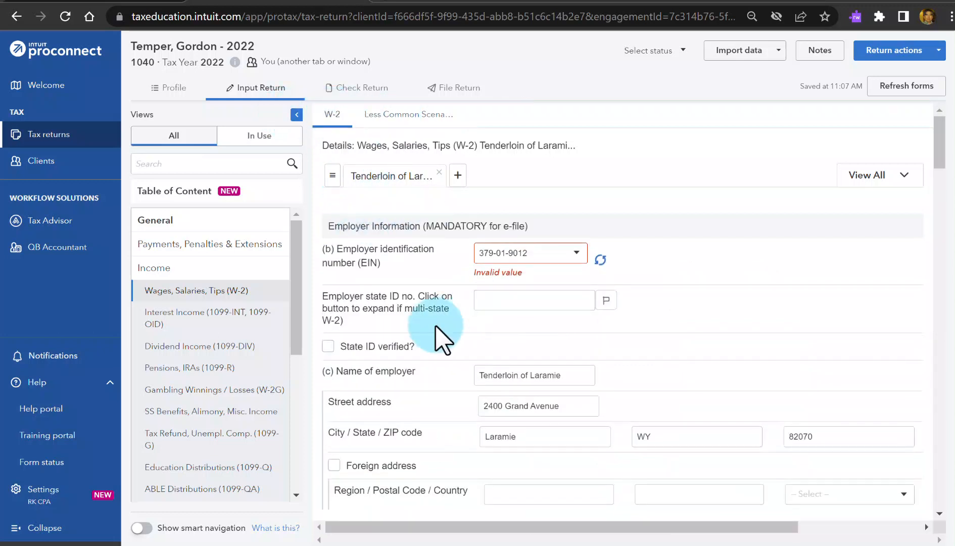
# Step: Add Investcorp Bond Fund as an interest income payer with 3,200 of bank interest
pyautogui.click(218, 326)
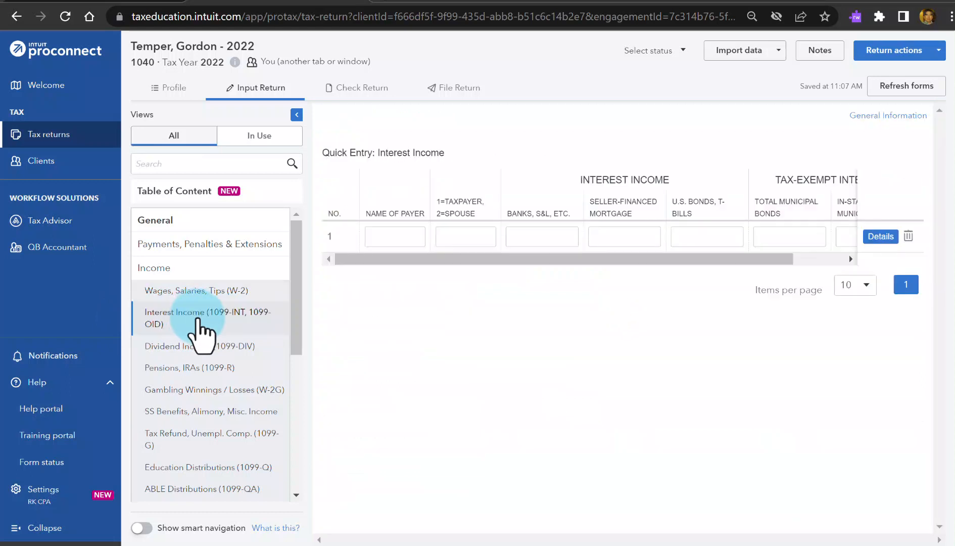
pyautogui.click(368, 244)
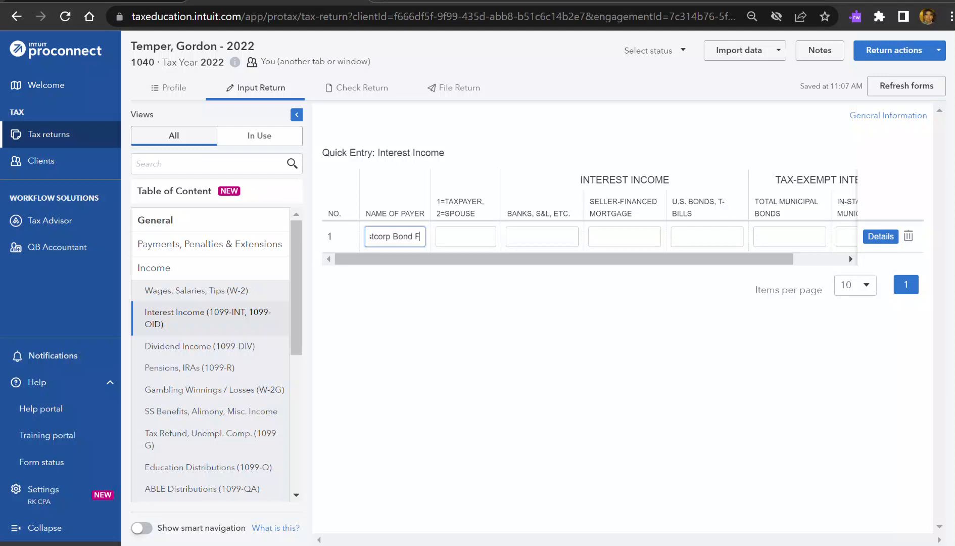
pyautogui.press('Tab')
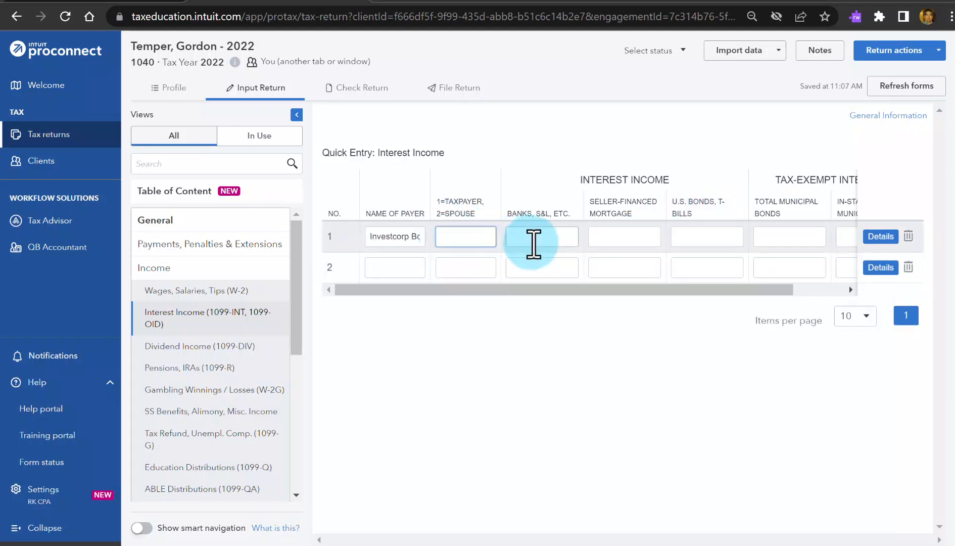
pyautogui.click(533, 237)
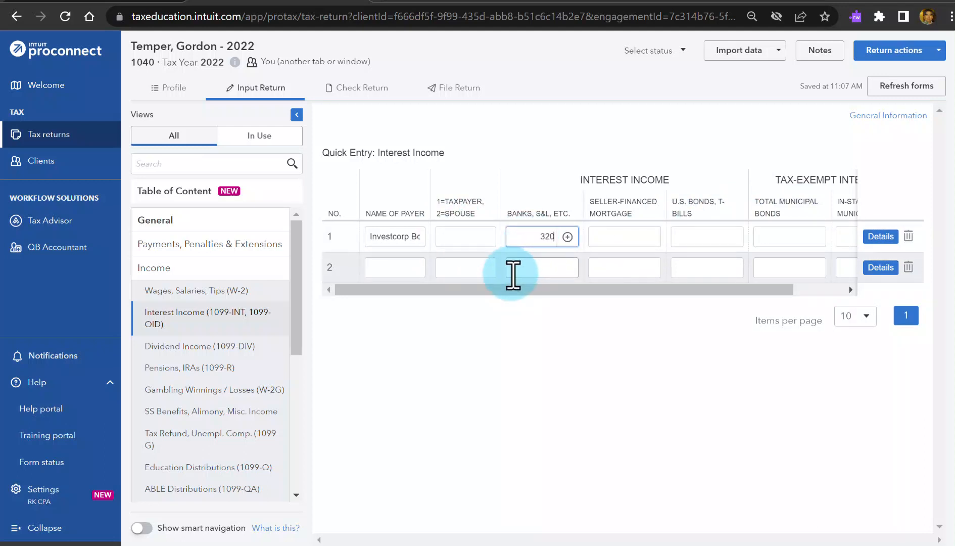
pyautogui.press('Tab')
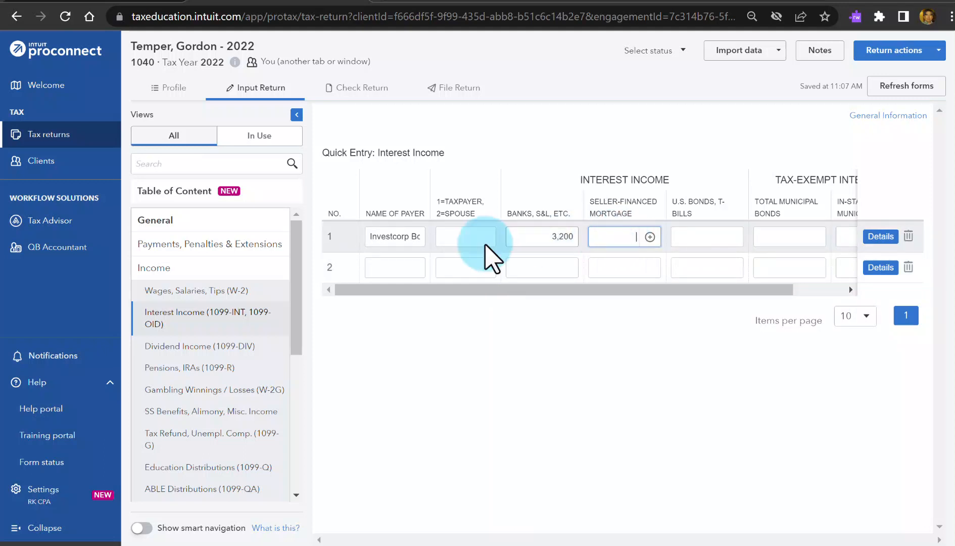
# Step: Examine the remaining interest columns and the detailed 1099-INT entry for Investcorp Bond Fund, and return to quick entry
pyautogui.moveTo(509, 290); pyautogui.dragTo(566, 298)
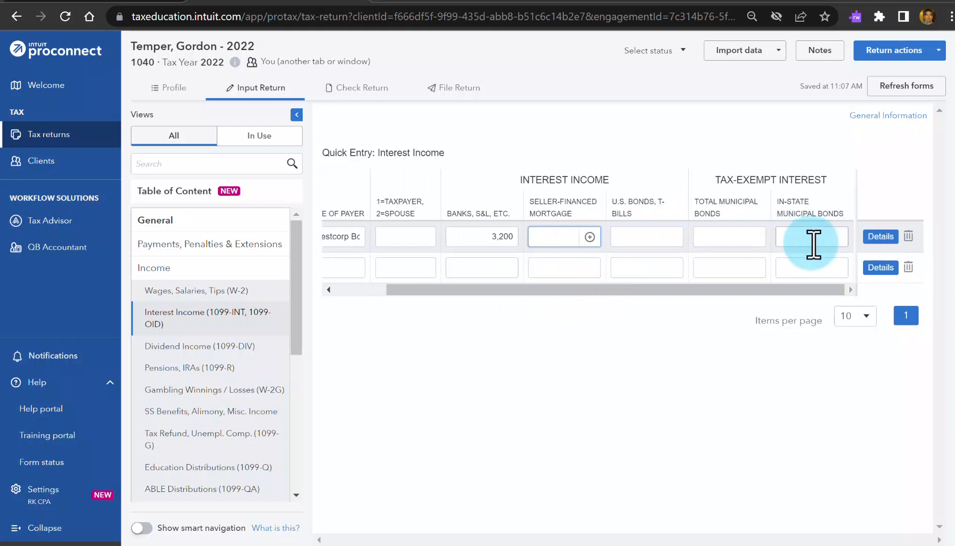
pyautogui.click(881, 237)
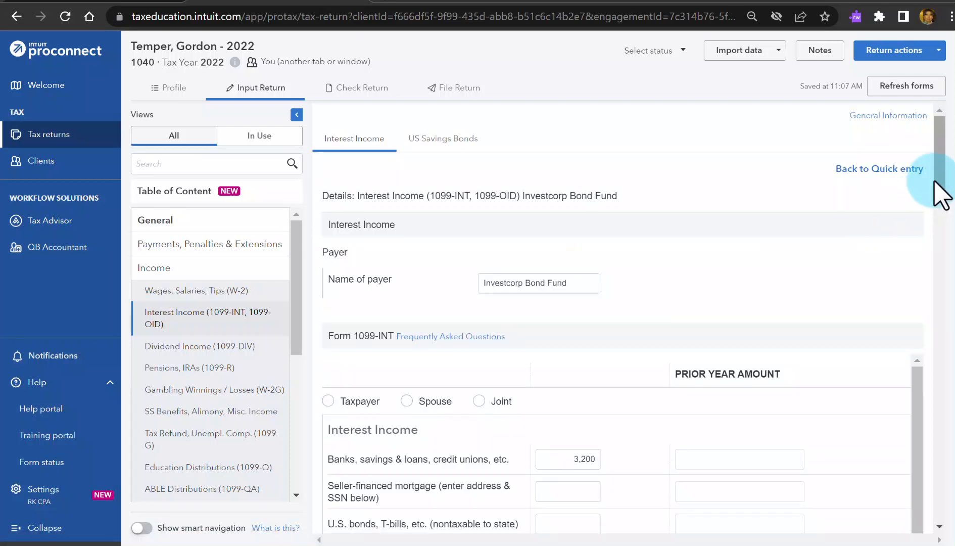
pyautogui.moveTo(935, 183)
pyautogui.mouseDown()
pyautogui.moveTo(950, 512)
pyautogui.moveTo(950, 162)
pyautogui.moveTo(950, 211)
pyautogui.moveTo(948, 185)
pyautogui.mouseUp()
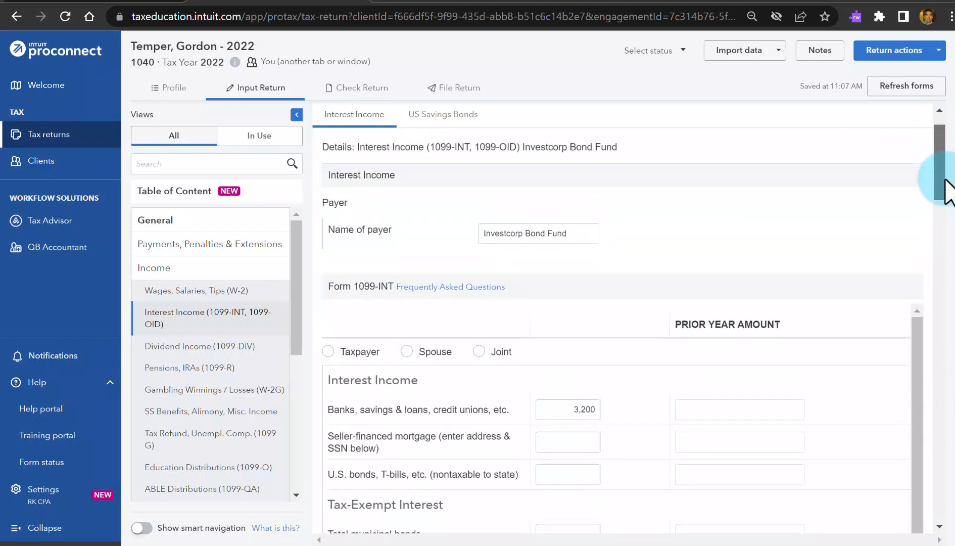
pyautogui.scroll(-5, 566, 270)
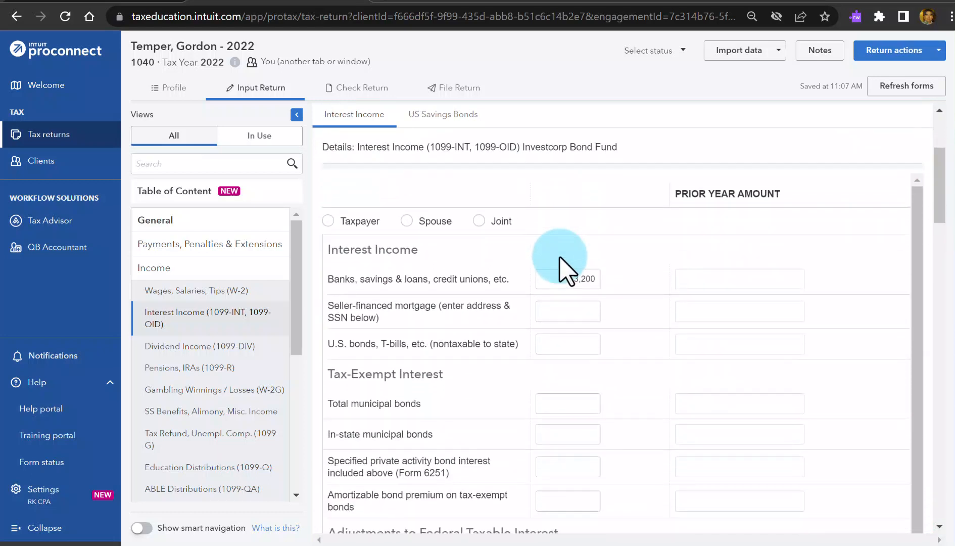
pyautogui.scroll(4, 566, 270)
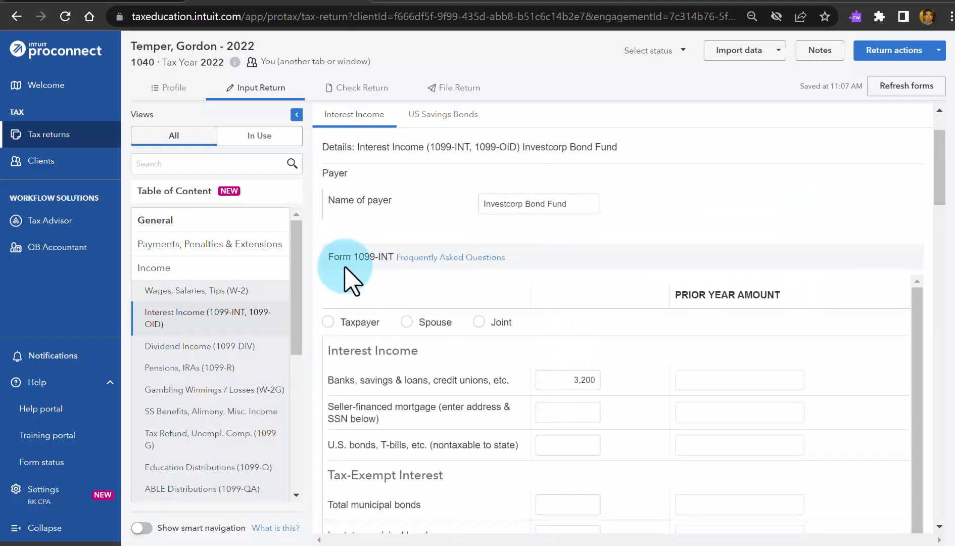
pyautogui.scroll(2, 726, 230)
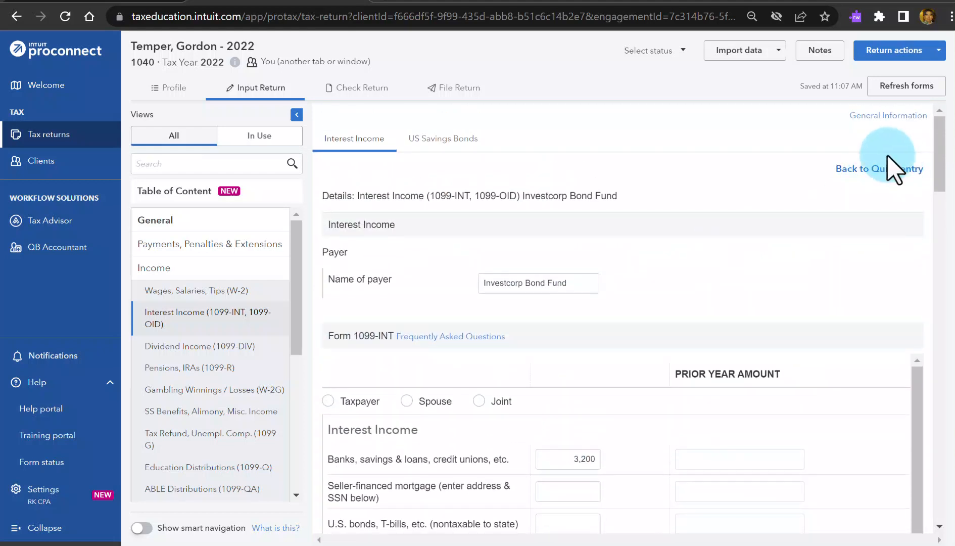
pyautogui.click(872, 170)
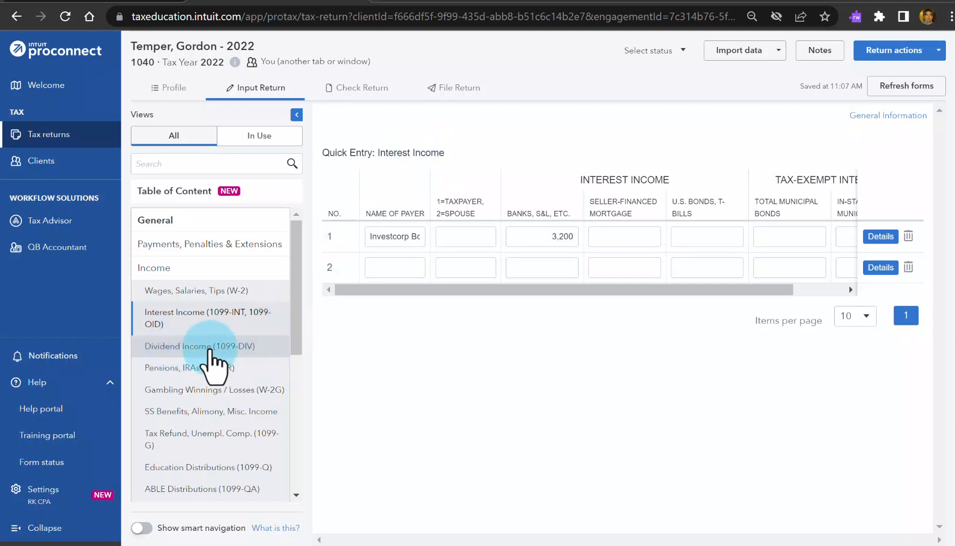
# Step: Add Investcorp Small Cap Equity Fund as a payer under Dividend Income (1099-DIV)
pyautogui.click(211, 352)
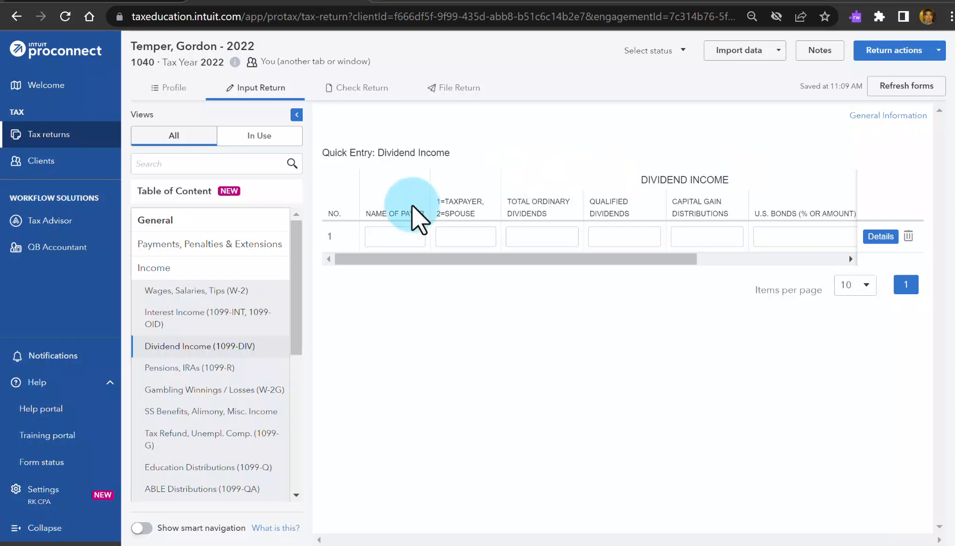
pyautogui.click(394, 237)
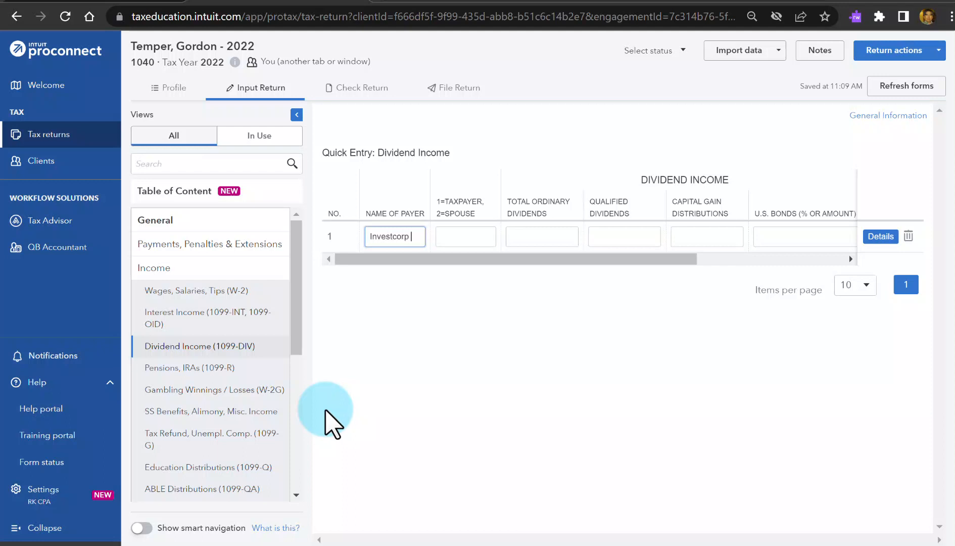
pyautogui.write('Small')
pyautogui.write(' Cap Equity')
pyautogui.write(' Fund')
# Step: Enter total ordinary dividends of 5678.12, qualified dividends of 5,478 and capital gain distributions of 1045.67 for the fund
pyautogui.press('Tab')
pyautogui.press('Tab')
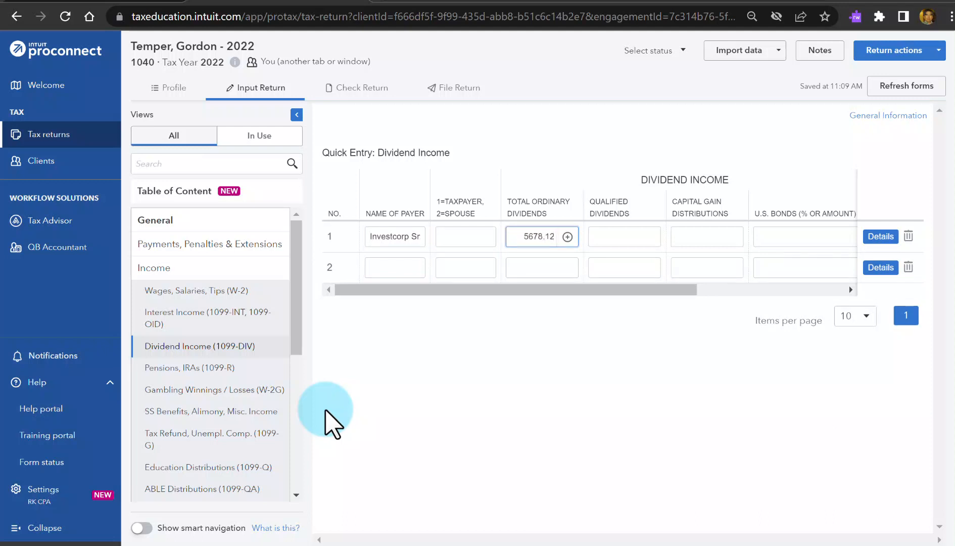
pyautogui.press('Tab')
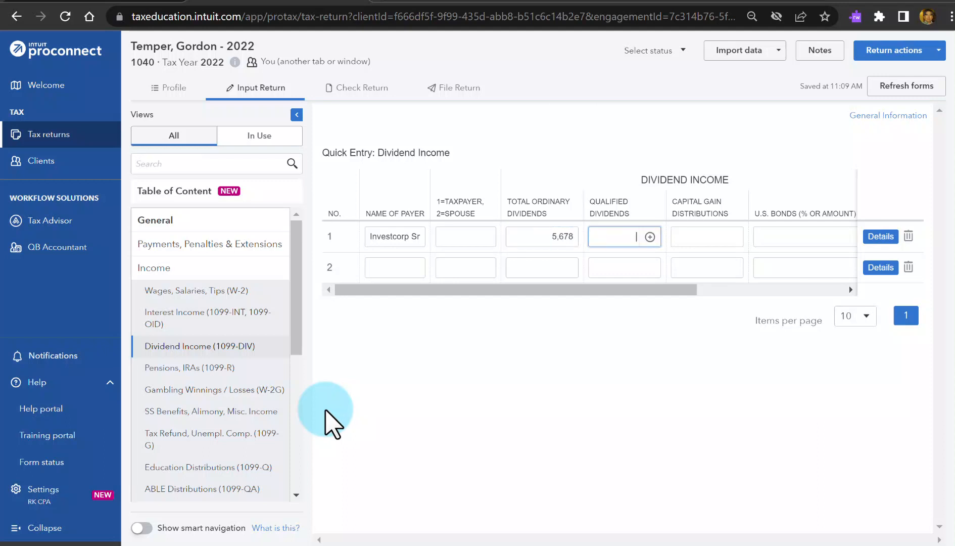
pyautogui.press('Tab')
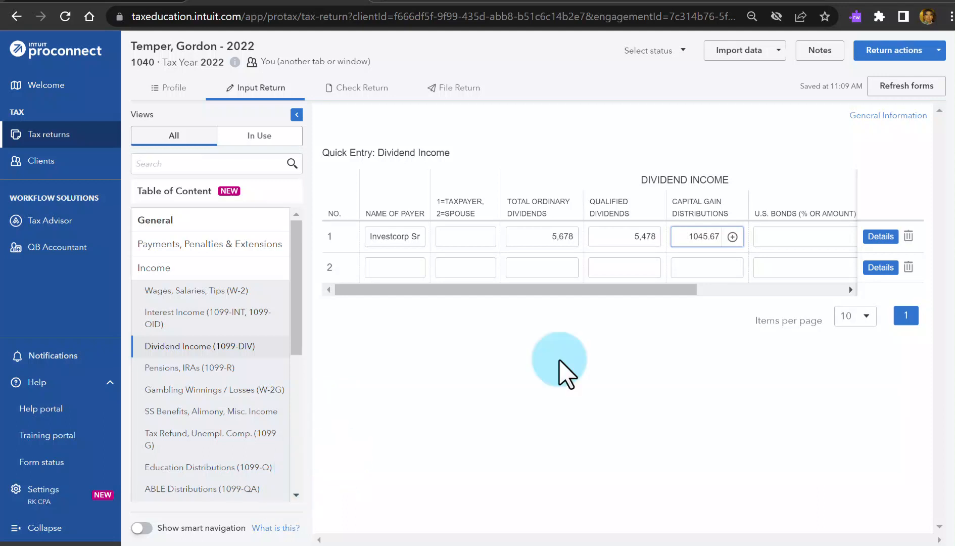
pyautogui.press('Tab')
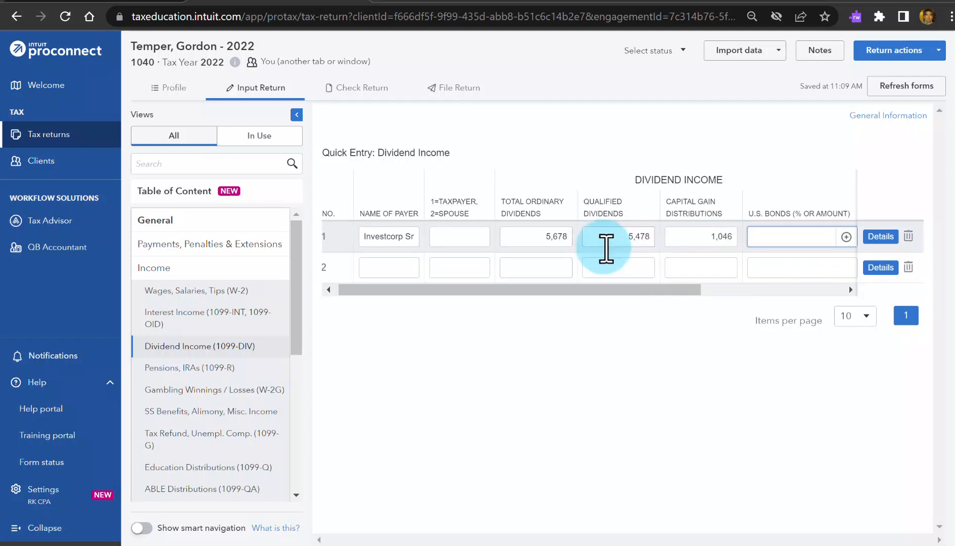
# Step: Fill in the payer's identification number in the fund's 1099-DIV details and return to quick entry
pyautogui.moveTo(525, 289)
pyautogui.mouseDown()
pyautogui.moveTo(694, 284)
pyautogui.moveTo(511, 289)
pyautogui.mouseUp()
pyautogui.click(881, 237)
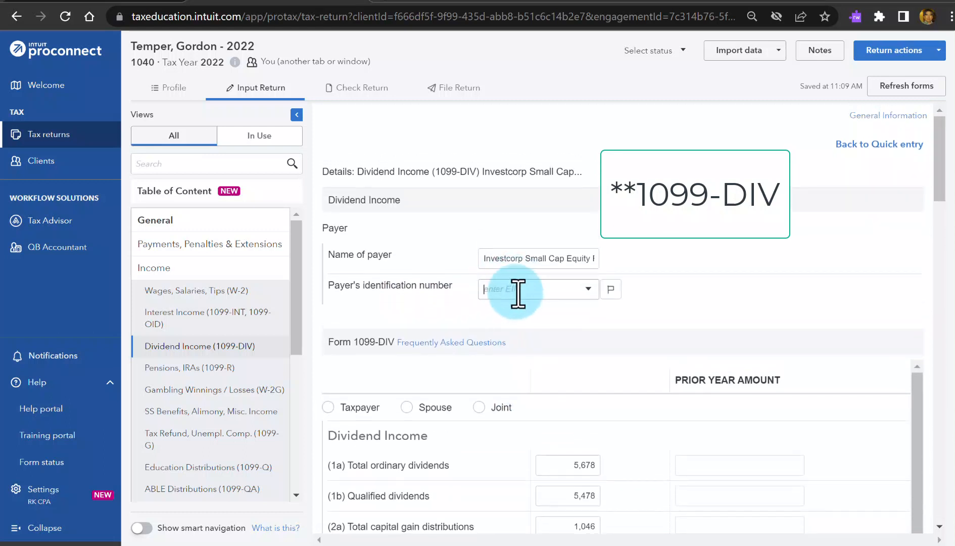
pyautogui.click(523, 287)
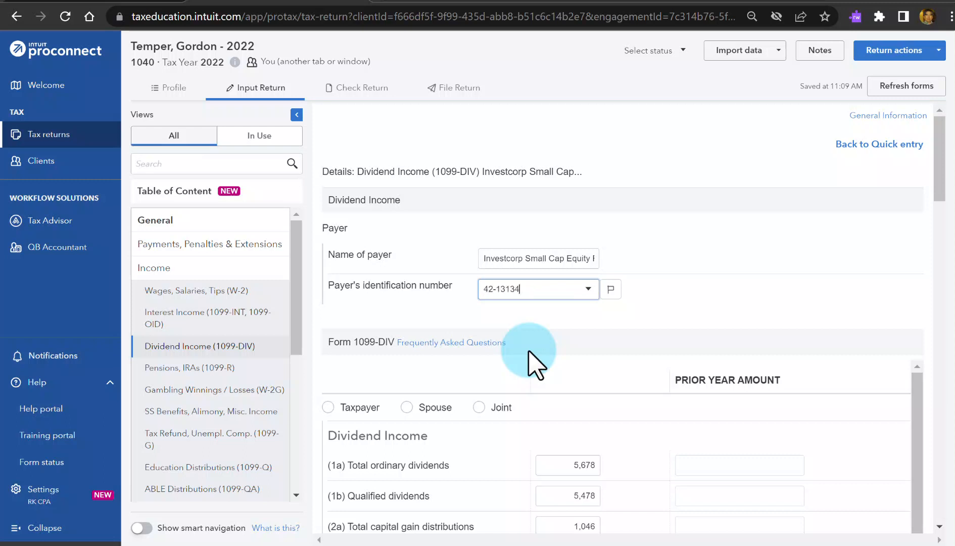
pyautogui.click(529, 353)
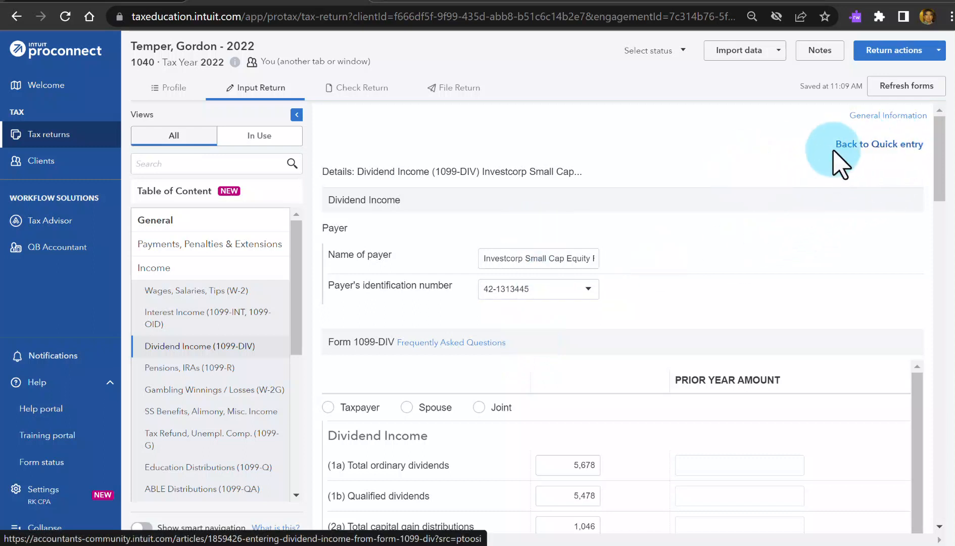
pyautogui.click(849, 145)
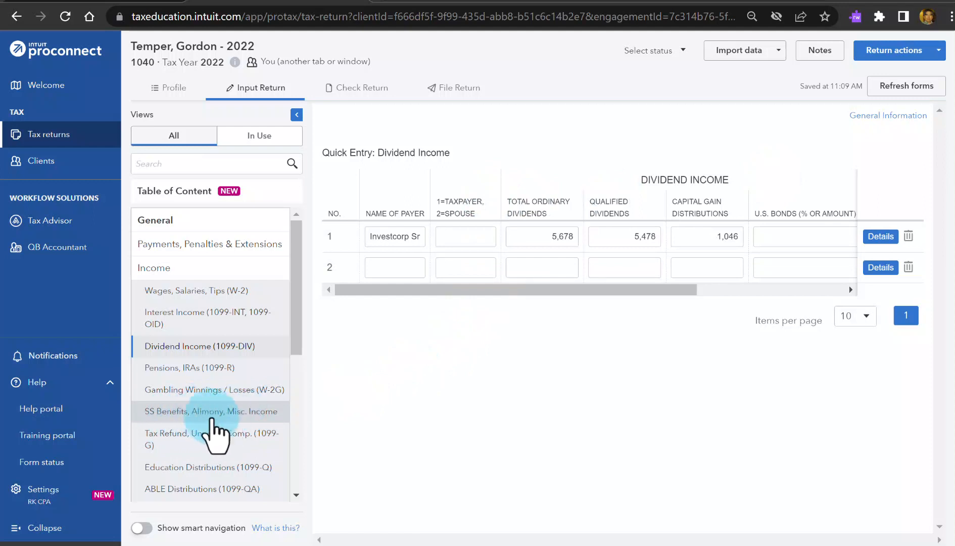
# Step: Record the taxpayer's alimony received as 300*12 with an agreement date of 01/01/2017 under Alimony and Other Income
pyautogui.click(214, 423)
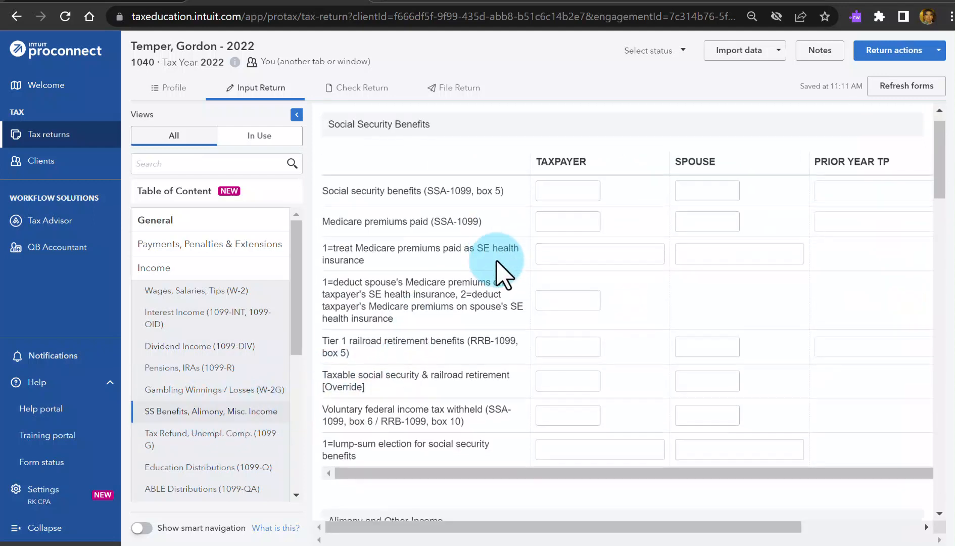
pyautogui.scroll(-3, 500, 273)
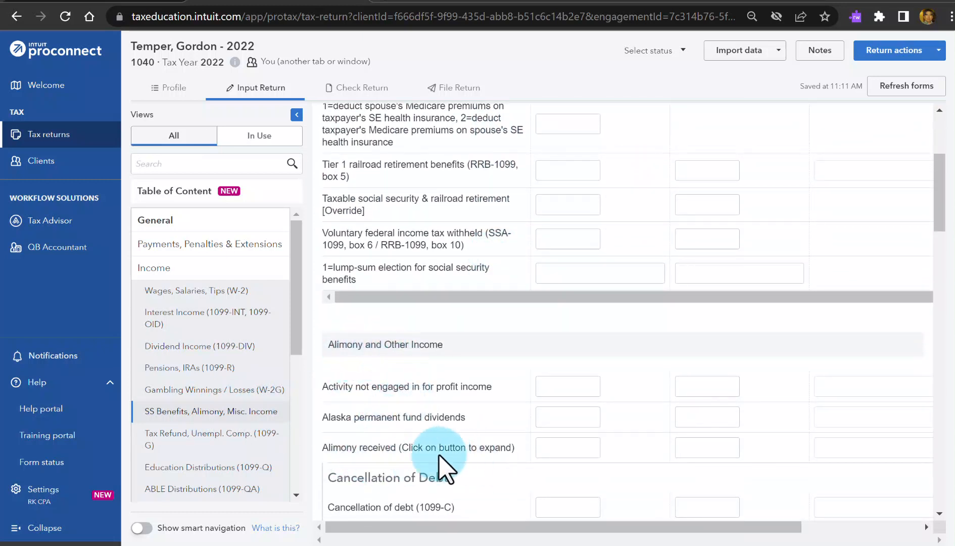
pyautogui.moveTo(425, 460)
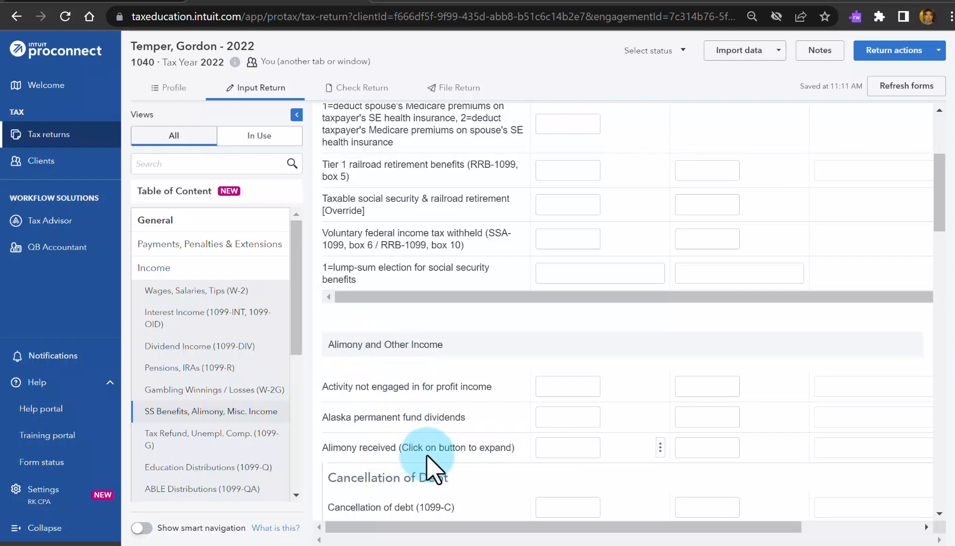
pyautogui.doubleClick(567, 448)
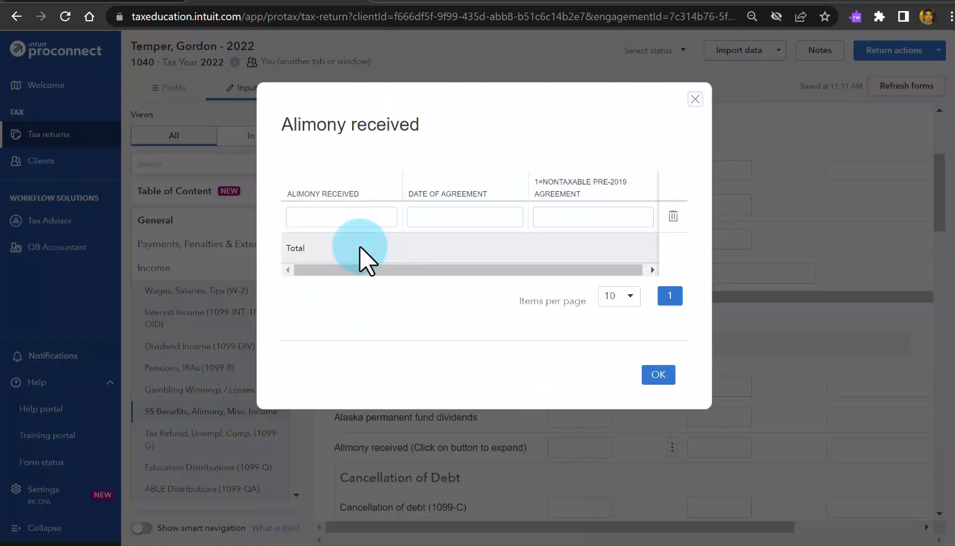
pyautogui.click(358, 214)
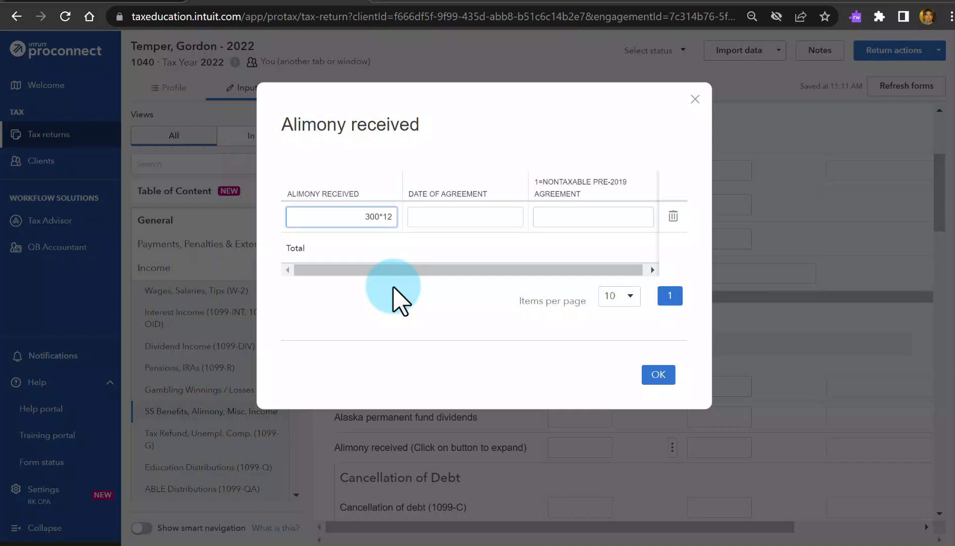
pyautogui.press('Tab')
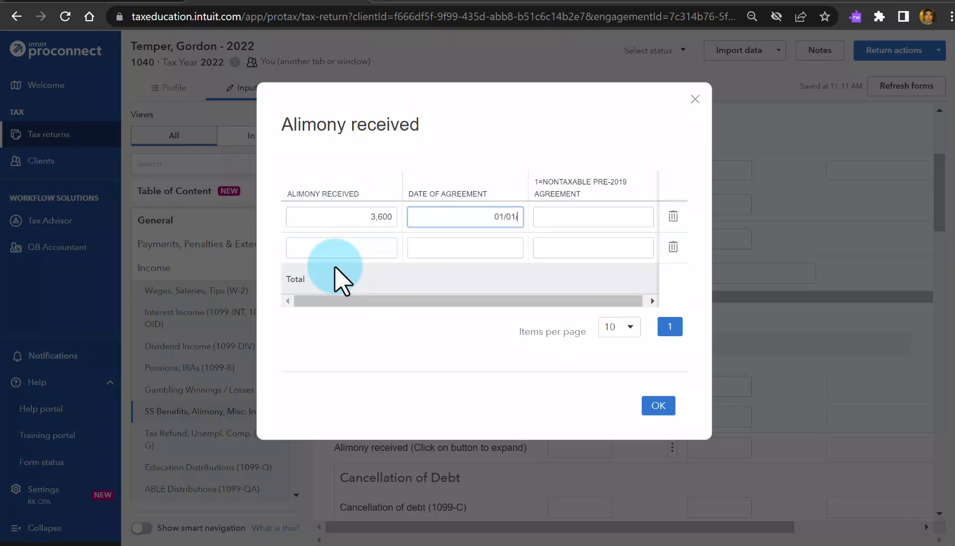
pyautogui.write('01/01/2017')
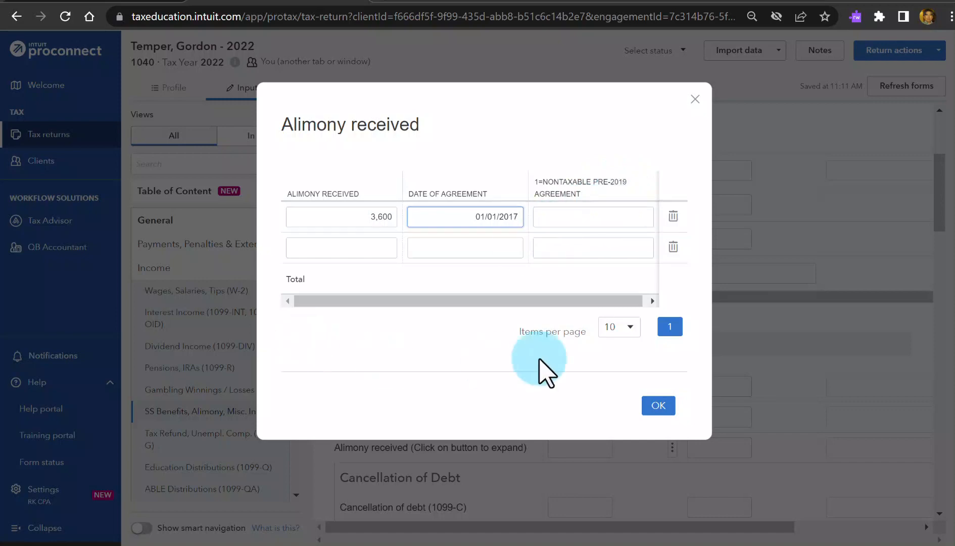
pyautogui.click(659, 405)
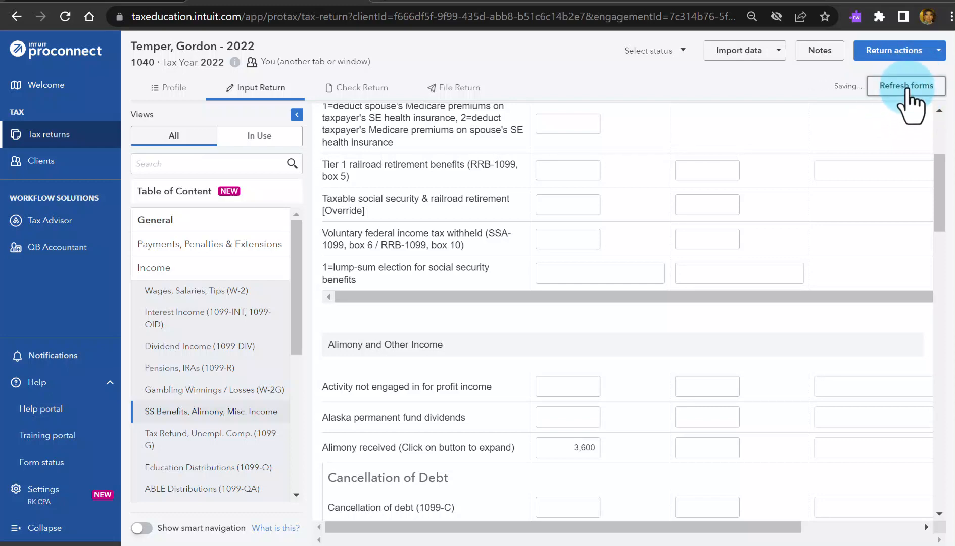
# Step: Refresh the forms and review the income lines on Form 1040, including alimony carried from Schedule 1, then close the forms view
pyautogui.click(907, 87)
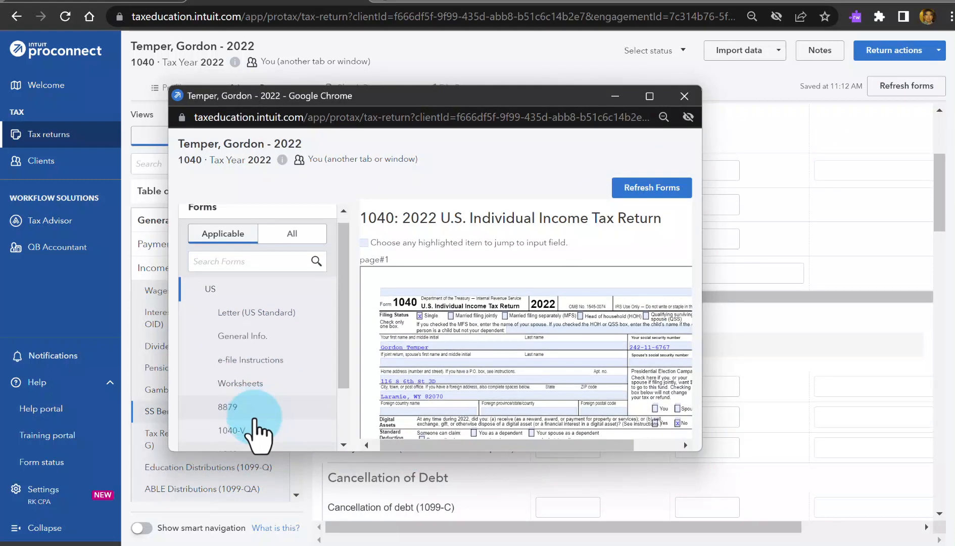
pyautogui.scroll(-1, 258, 429)
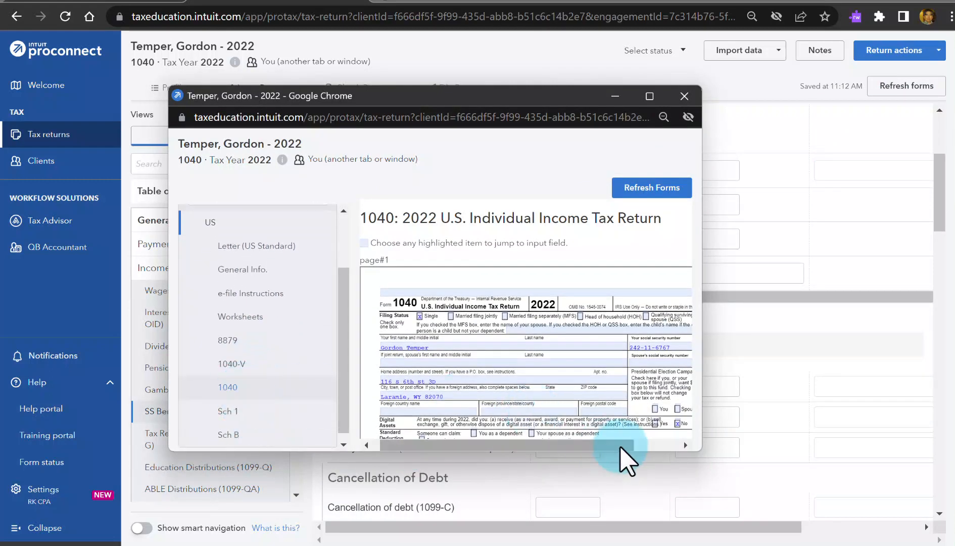
pyautogui.click(649, 96)
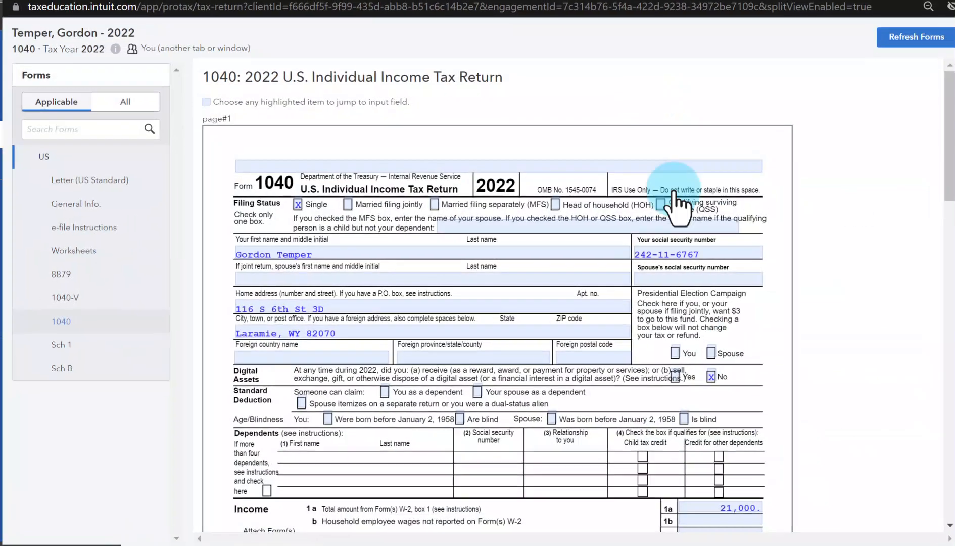
pyautogui.scroll(-3, 757, 422)
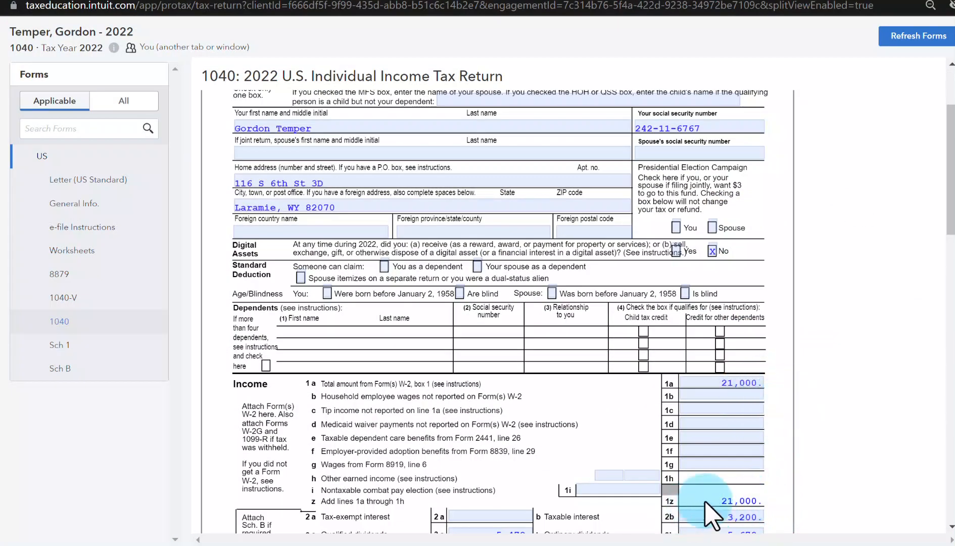
pyautogui.scroll(-3, 757, 473)
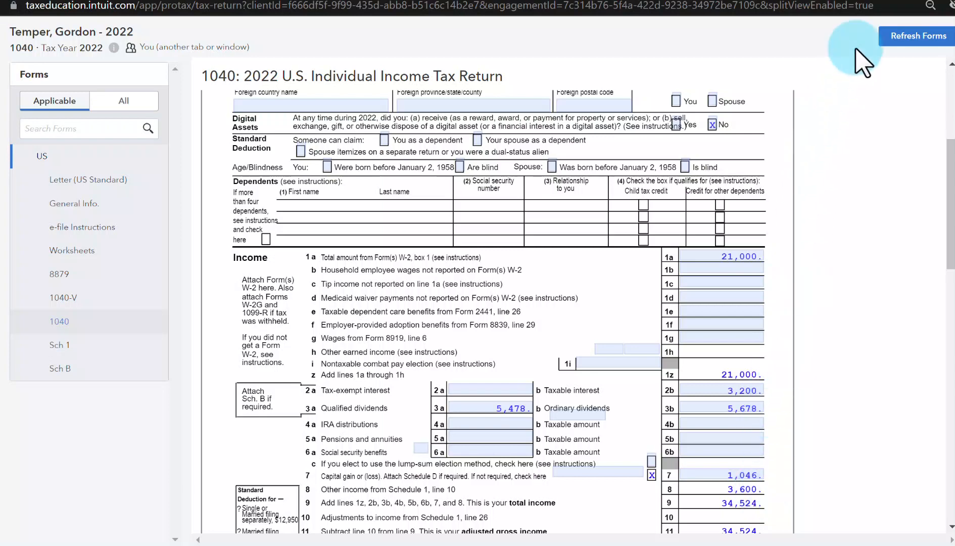
pyautogui.click(883, 2)
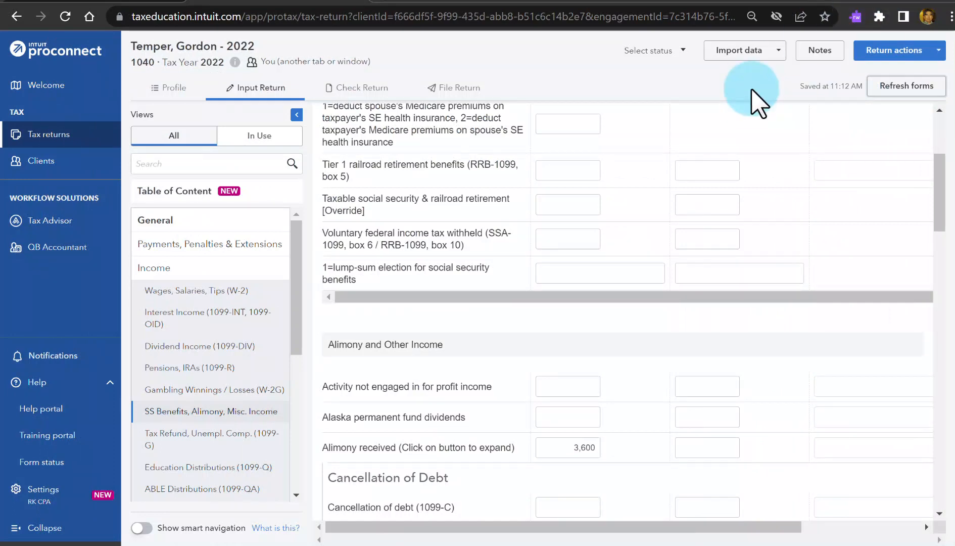
# Step: Add a Schedule C business with profession Food Truck, business code 722300 (special food services) and business name Mobile Peri Peri
pyautogui.scroll(-3, 240, 331)
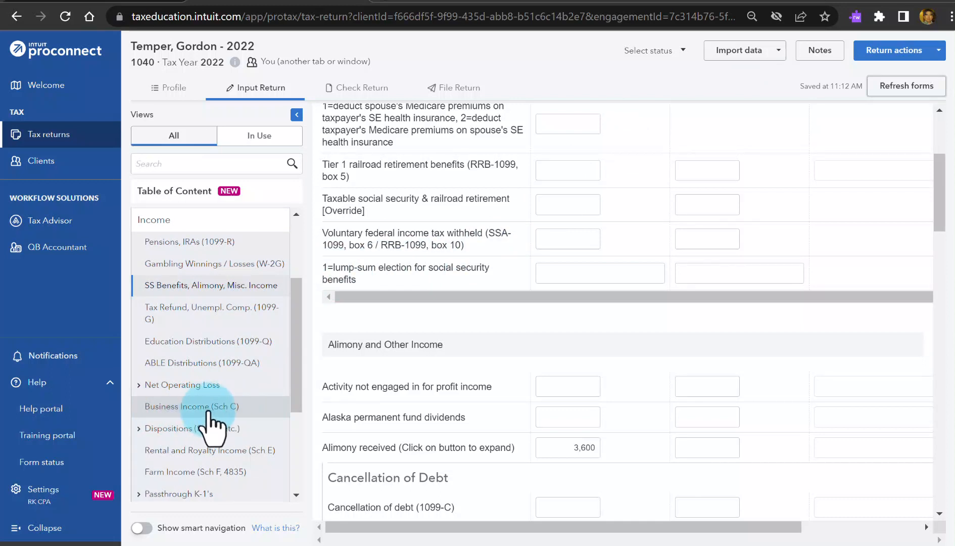
pyautogui.click(208, 407)
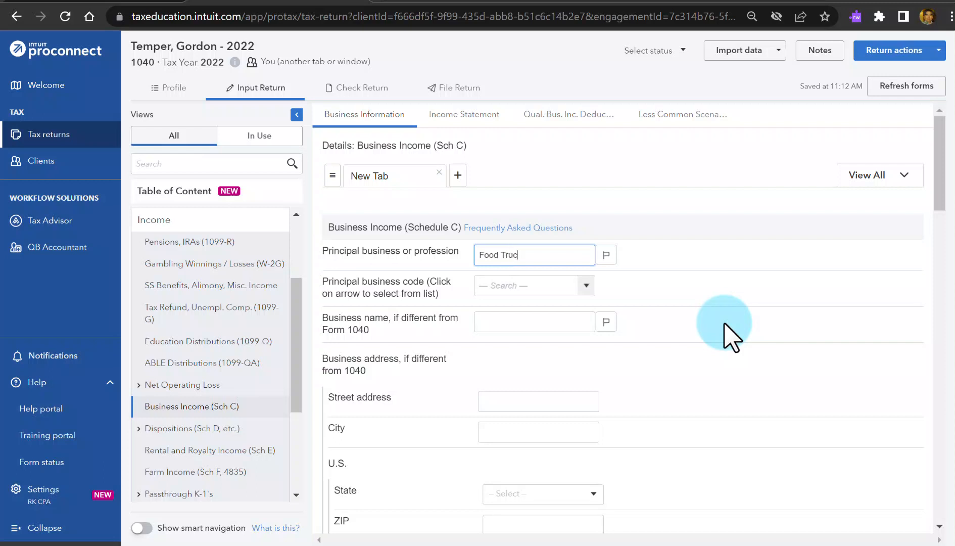
pyautogui.click(588, 286)
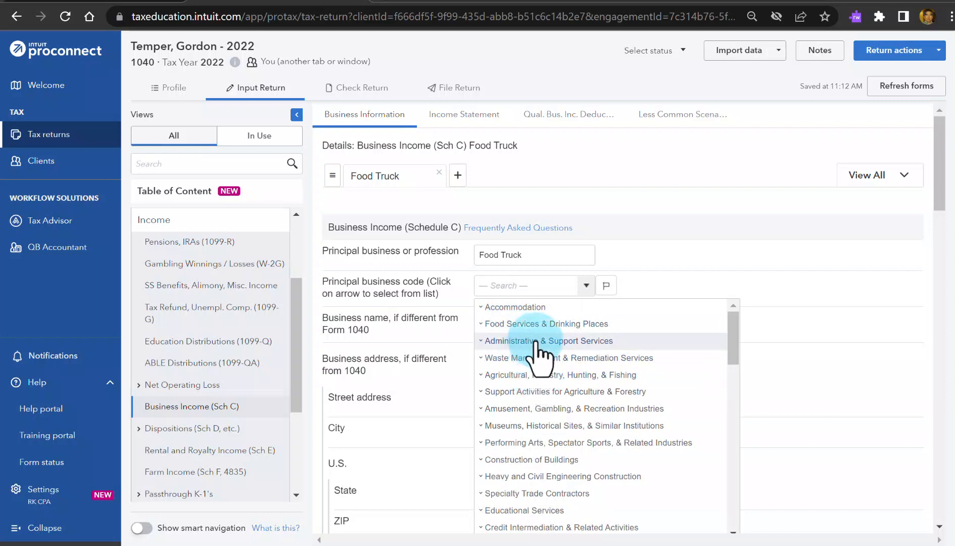
pyautogui.click(595, 329)
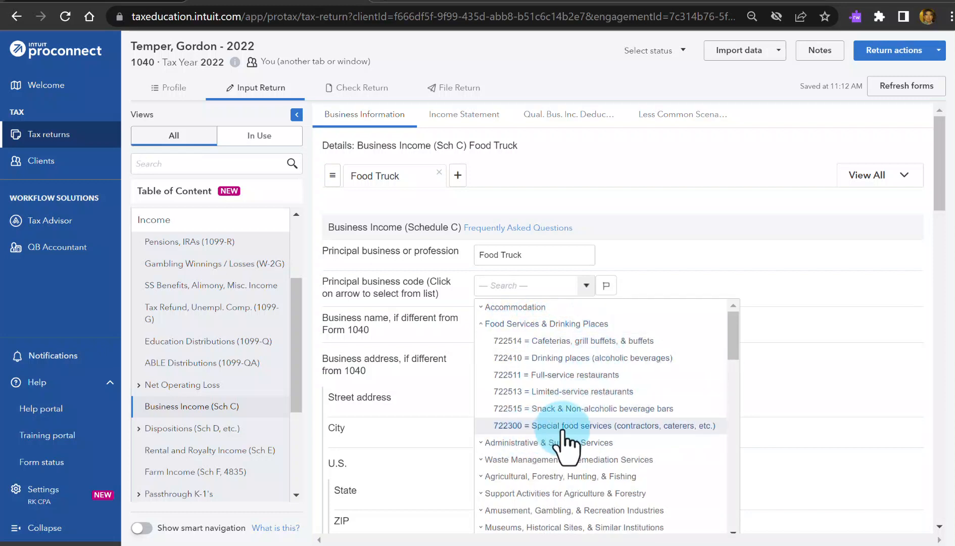
pyautogui.click(650, 426)
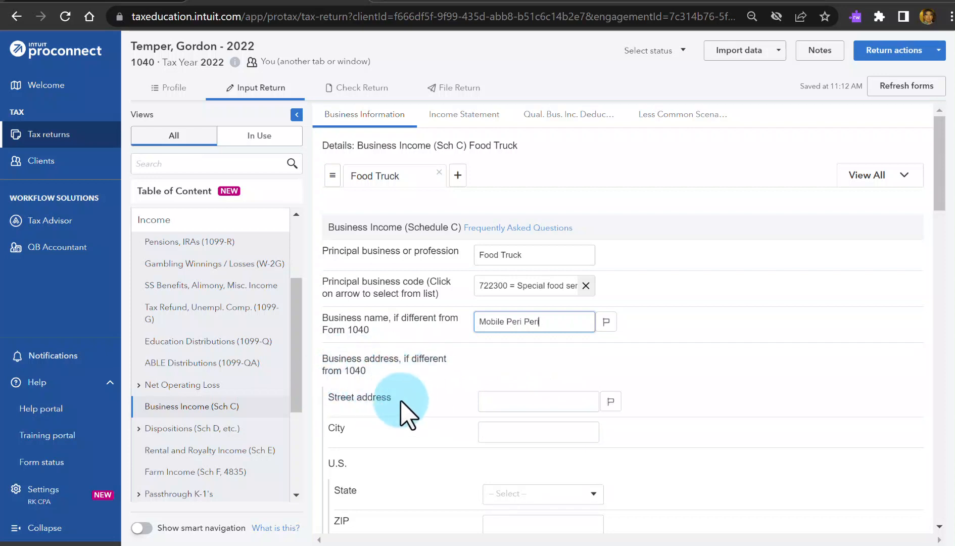
# Step: Set the accounting method to 1 (cash) and inventory method to 1 (cost), and assign the business to the taxpayer
pyautogui.scroll(-2, 400, 406)
pyautogui.scroll(-5, 392, 393)
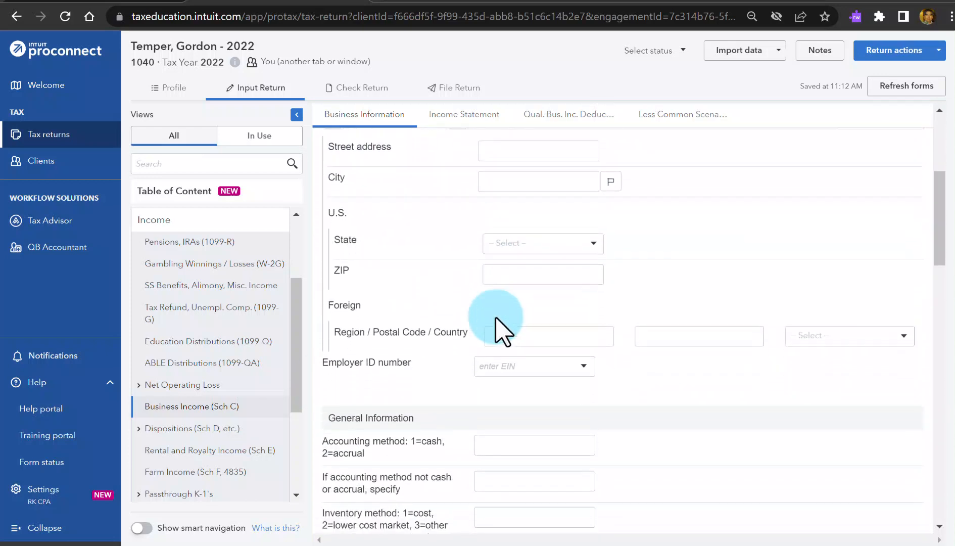
pyautogui.scroll(-2, 498, 318)
pyautogui.click(521, 339)
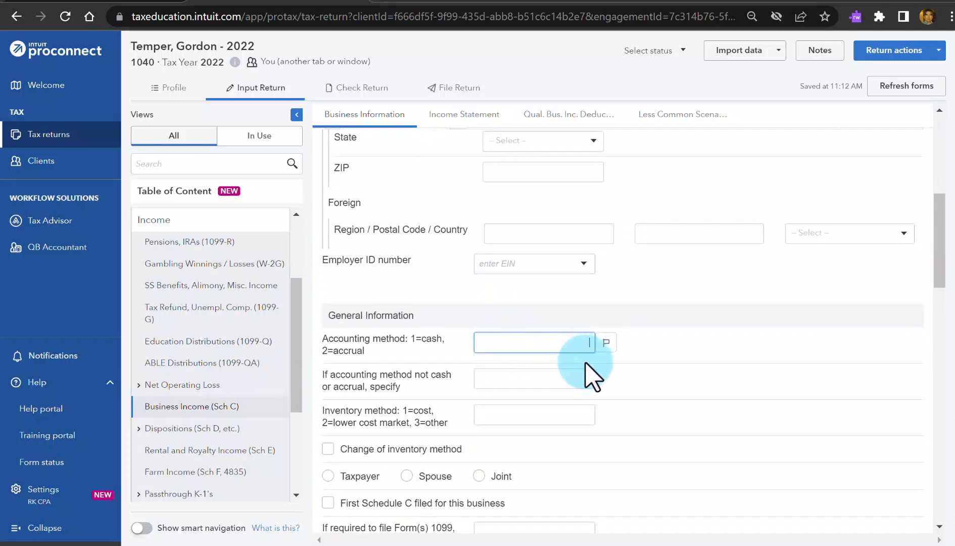
pyautogui.write('1')
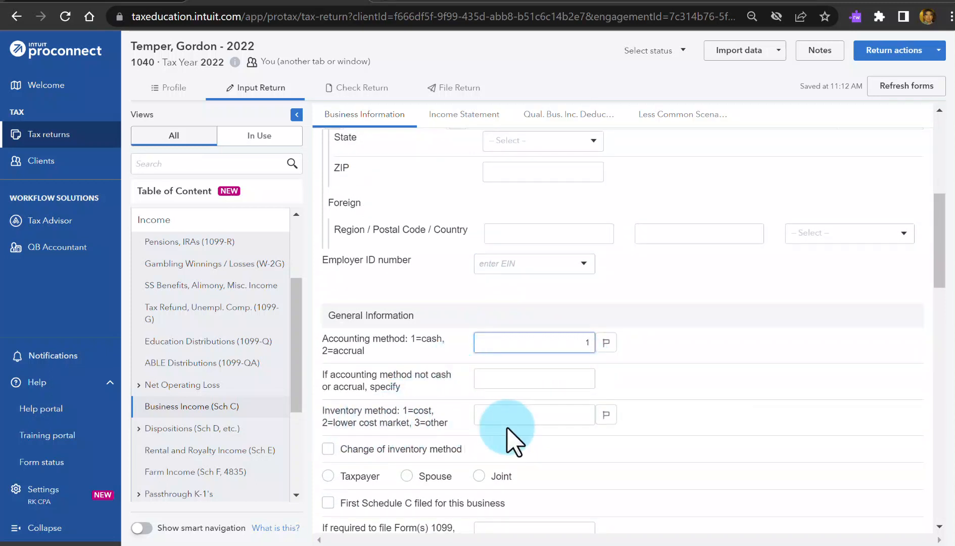
pyautogui.click(568, 416)
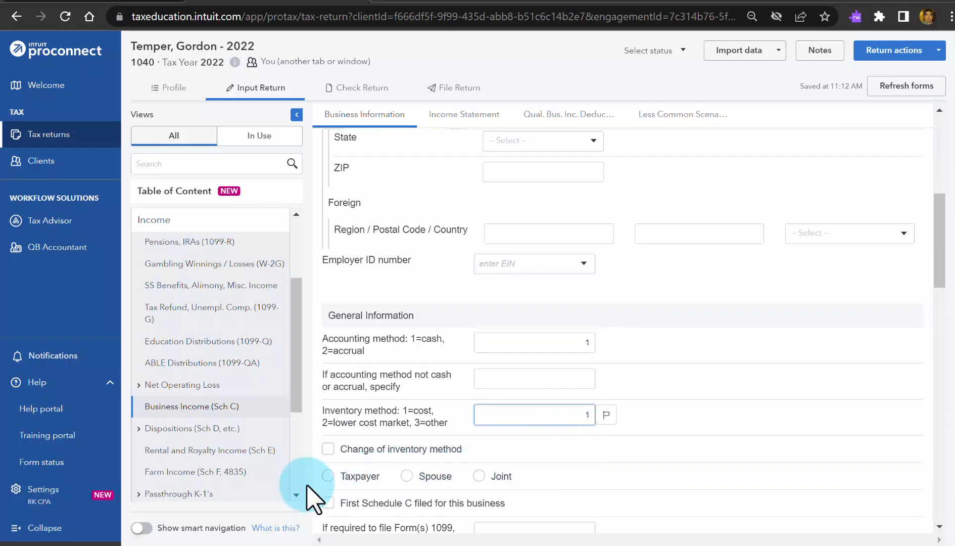
pyautogui.click(328, 475)
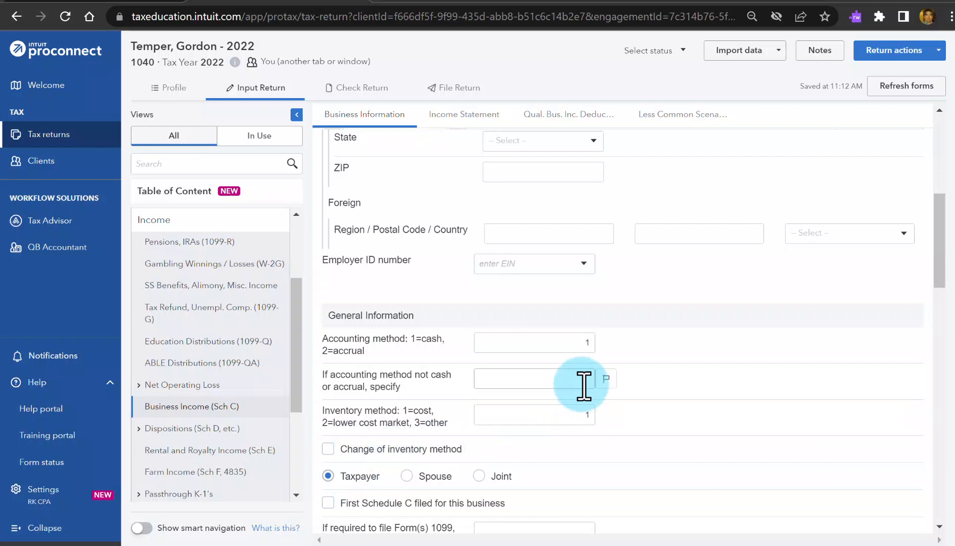
# Step: Check the remaining general information fields against the Problem CP3-1 document's financial data and notes for Mobile Peri Peri
pyautogui.scroll(-3, 582, 386)
pyautogui.scroll(-1, 584, 386)
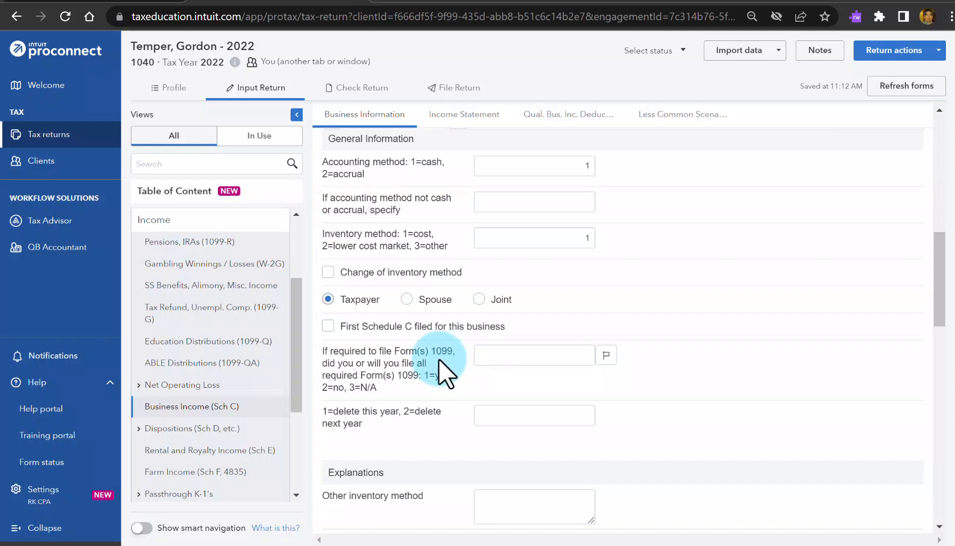
pyautogui.scroll(-3, 501, 359)
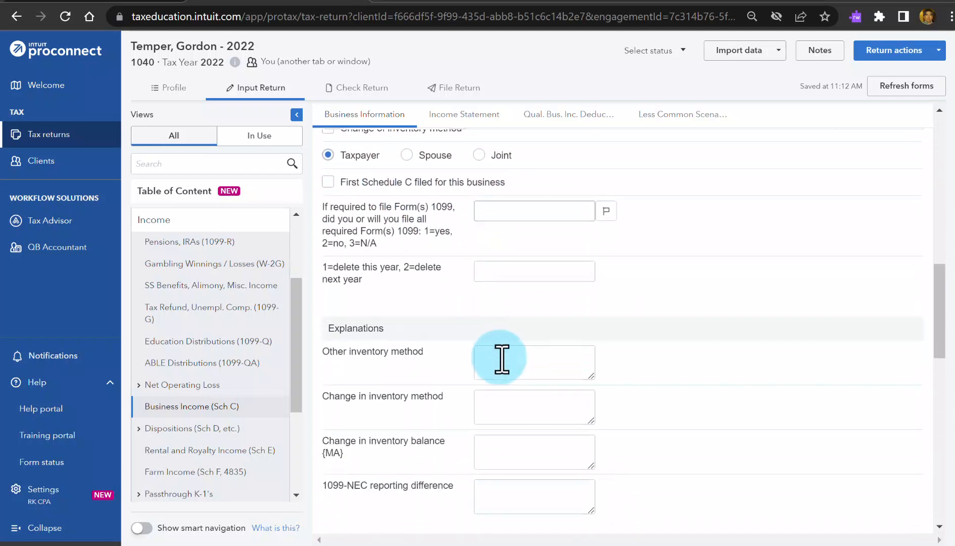
pyautogui.scroll(-1, 502, 359)
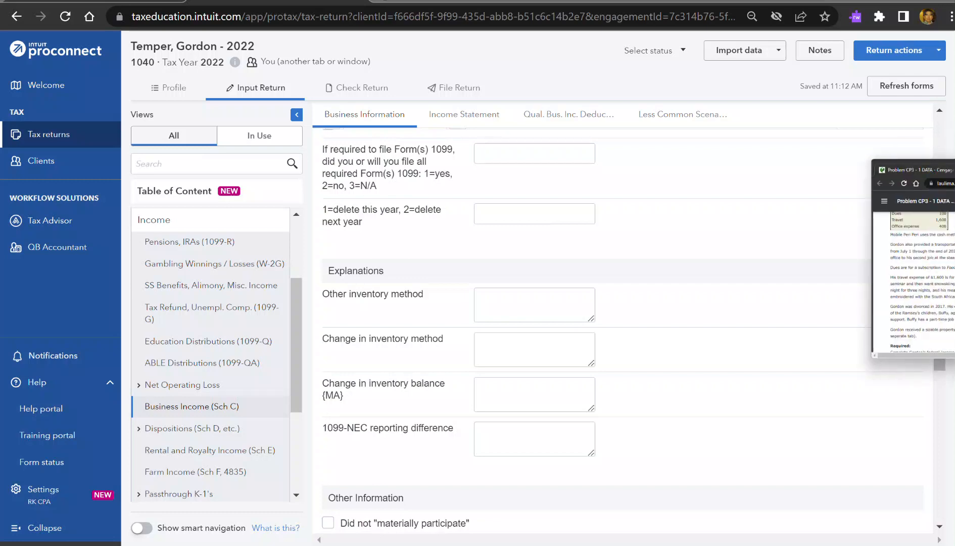
pyautogui.moveTo(952, 154); pyautogui.dragTo(677, 152)
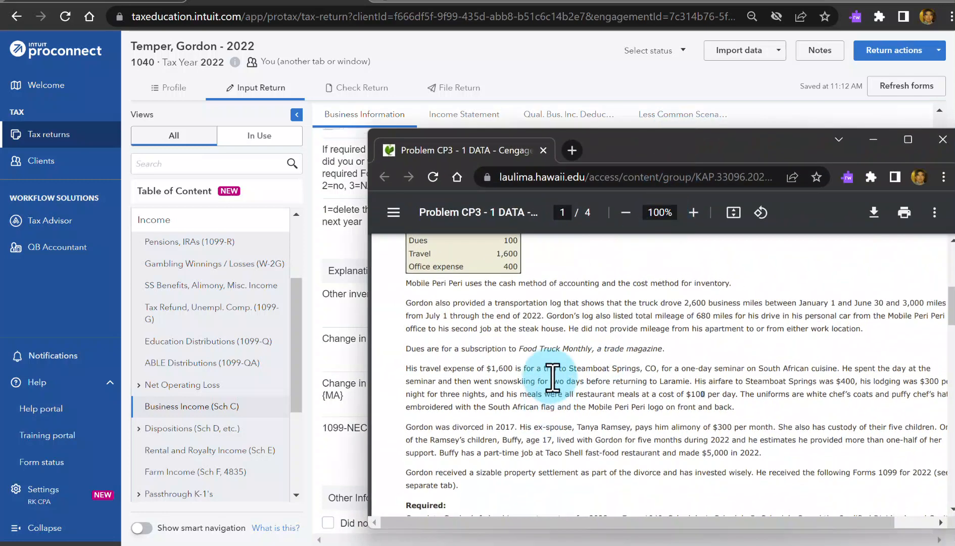
pyautogui.scroll(4, 550, 379)
pyautogui.scroll(-2, 552, 377)
pyautogui.scroll(-1, 552, 376)
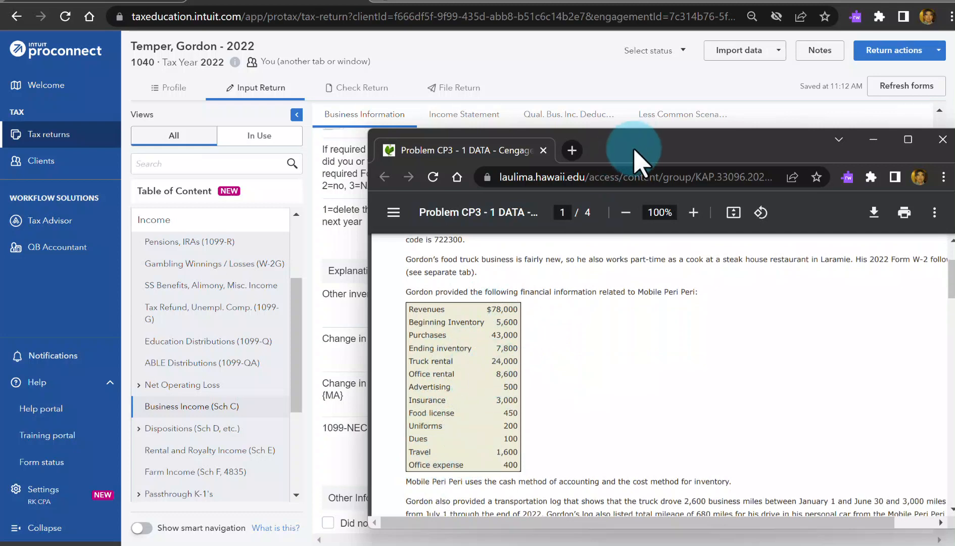
pyautogui.moveTo(638, 151); pyautogui.dragTo(954, 151)
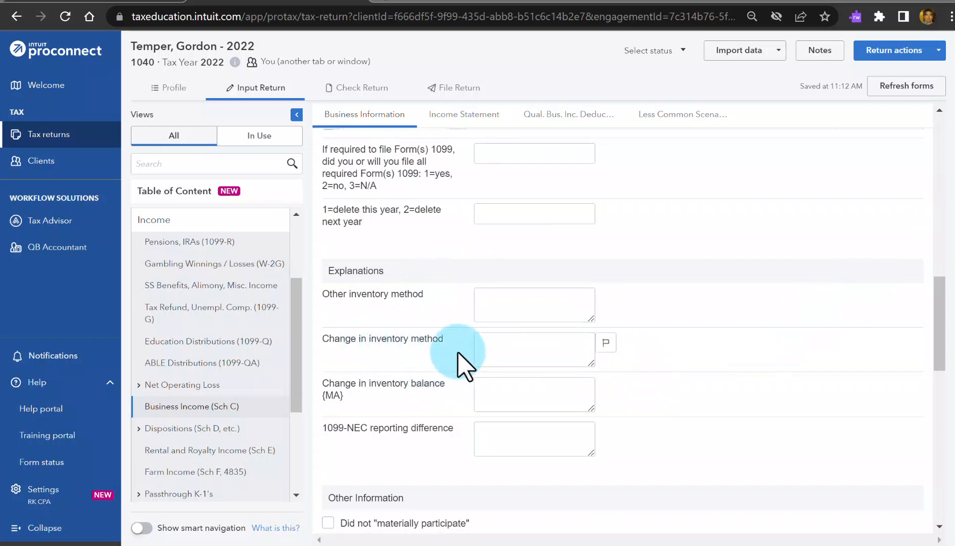
# Step: Review the Explanations and Other Information options for the Food Truck business, including material participation and self-employment tax
pyautogui.scroll(-1, 500, 381)
pyautogui.scroll(-2, 495, 382)
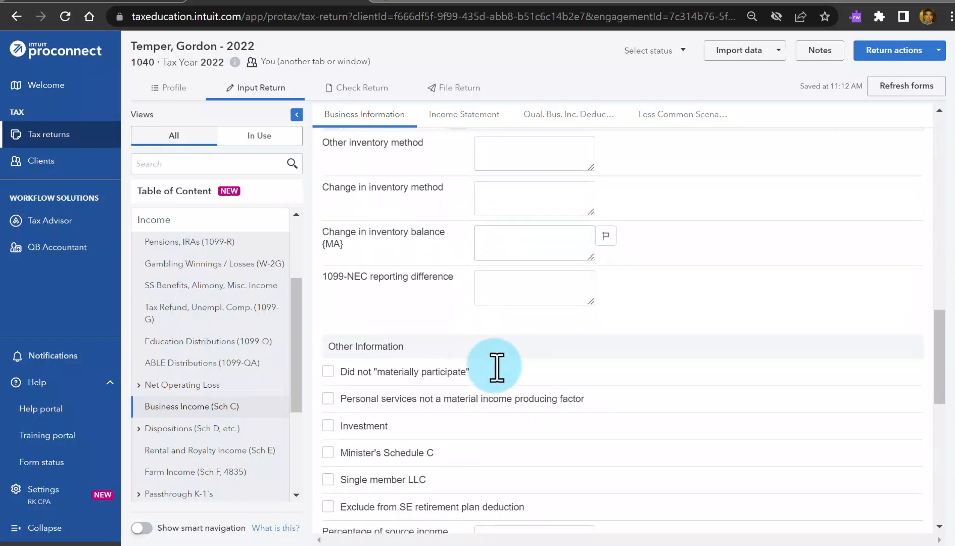
pyautogui.scroll(-2, 497, 366)
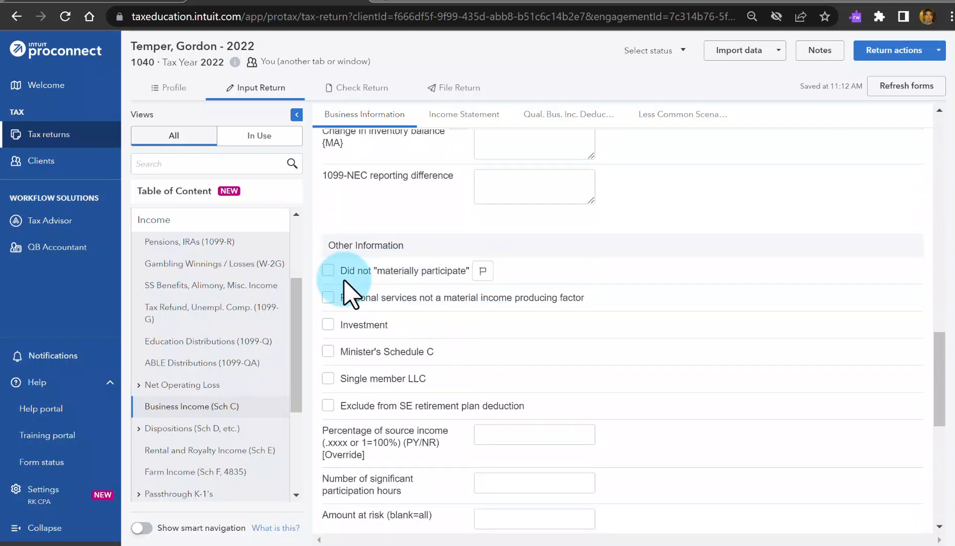
pyautogui.click(418, 273)
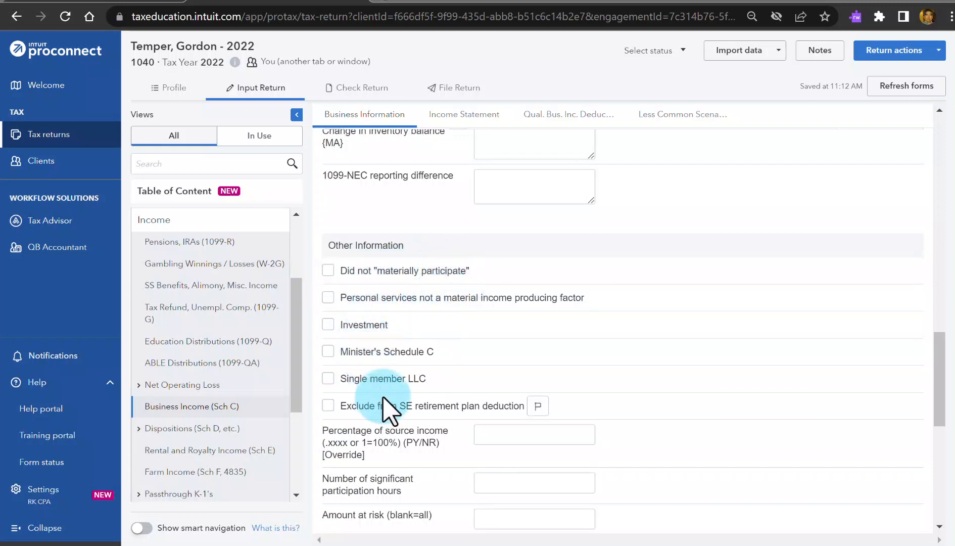
pyautogui.scroll(-3, 389, 468)
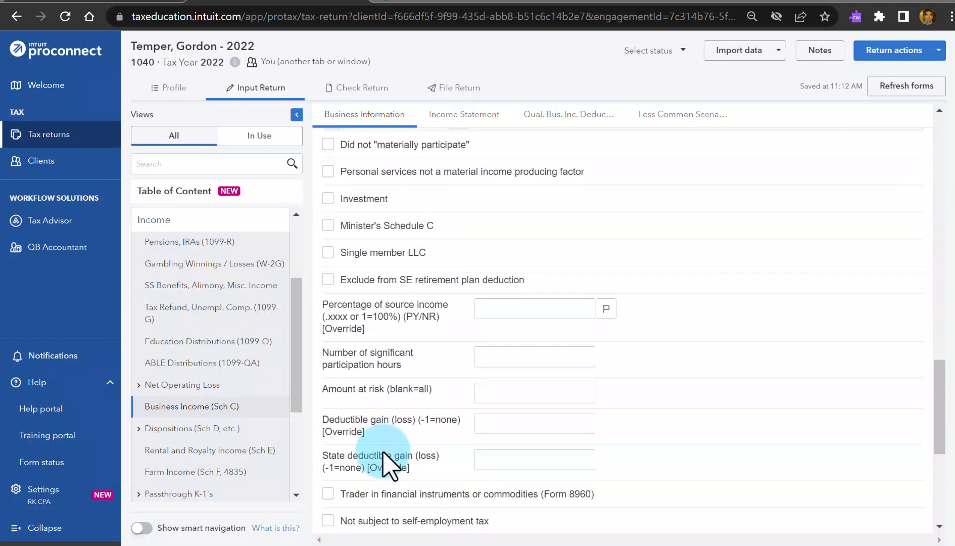
pyautogui.scroll(-3, 366, 378)
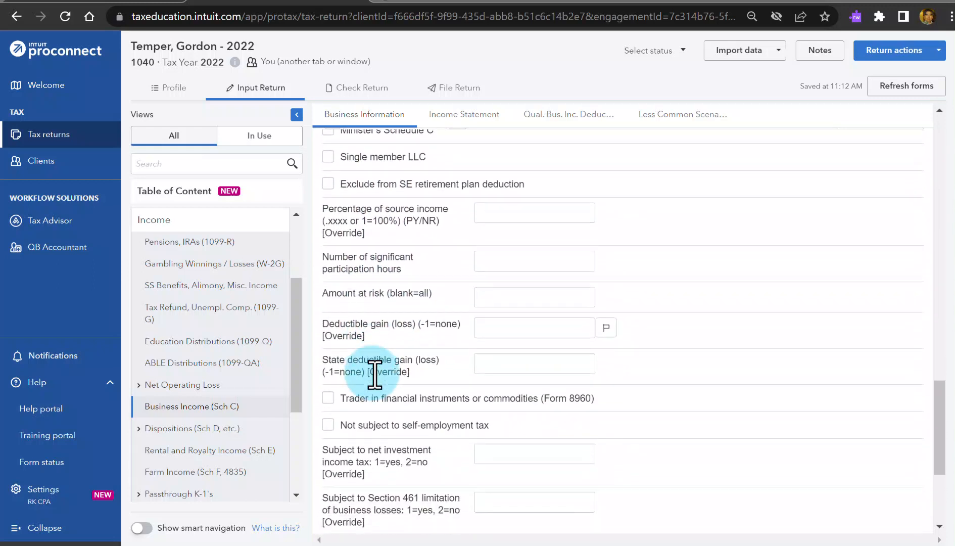
pyautogui.scroll(-3, 374, 375)
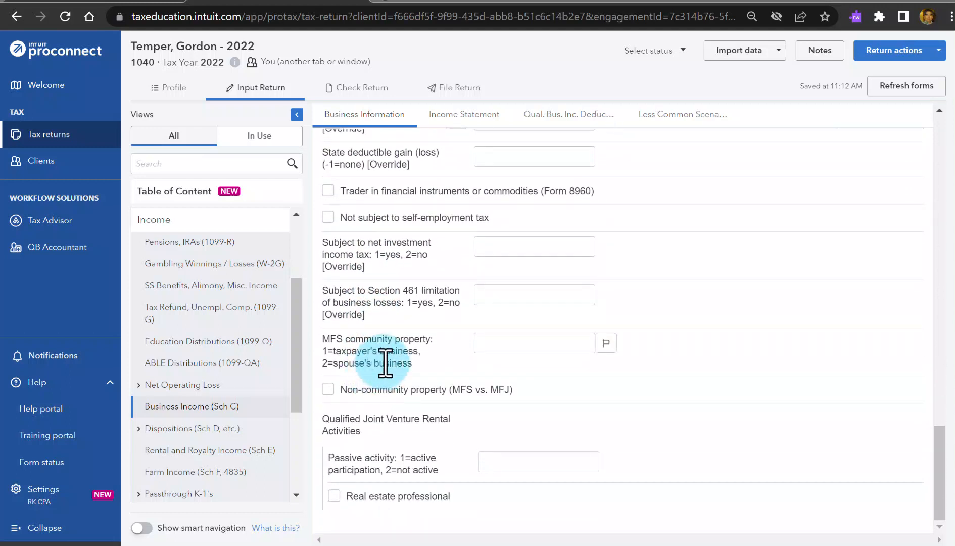
pyautogui.scroll(4, 384, 364)
pyautogui.scroll(9, 385, 362)
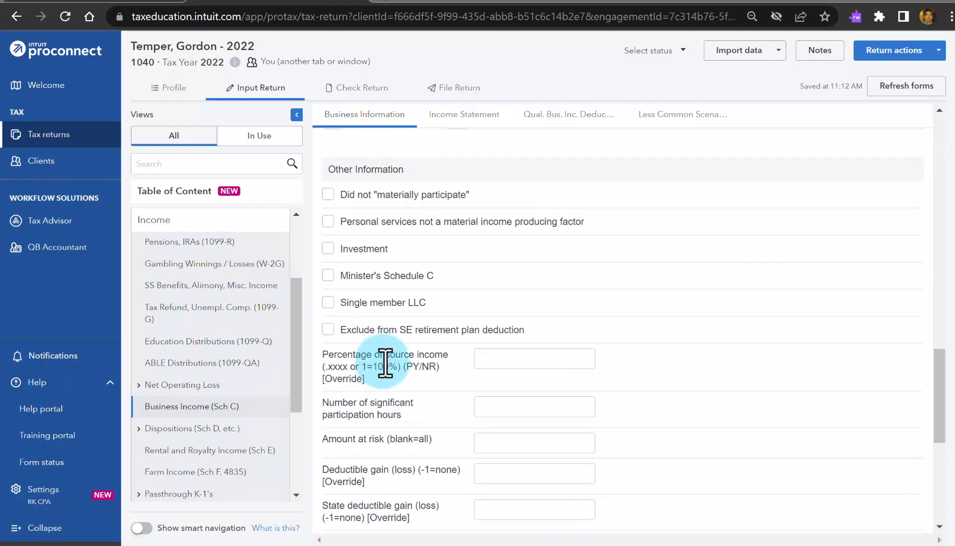
pyautogui.scroll(4, 385, 363)
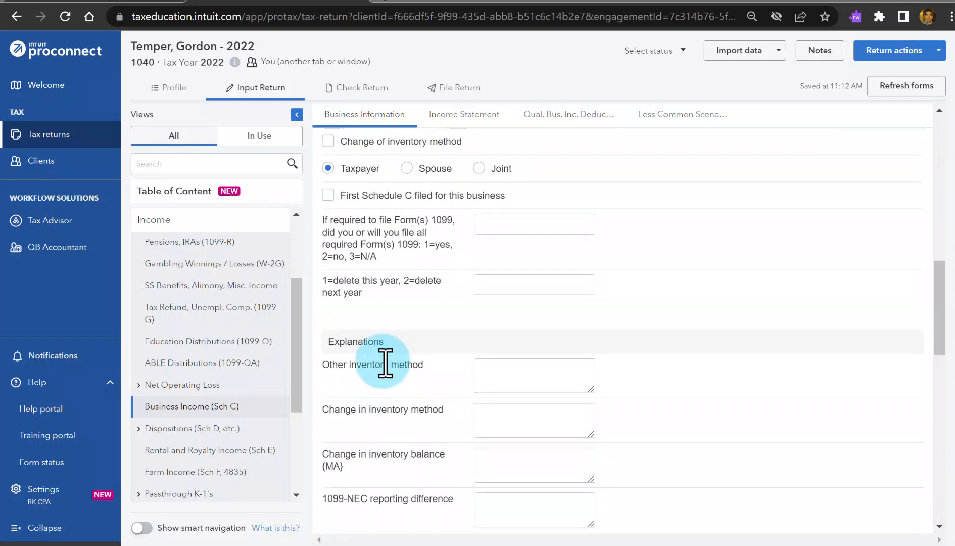
# Step: Enter gross receipts or sales of 78000 in the Food Truck business's income statement
pyautogui.click(466, 116)
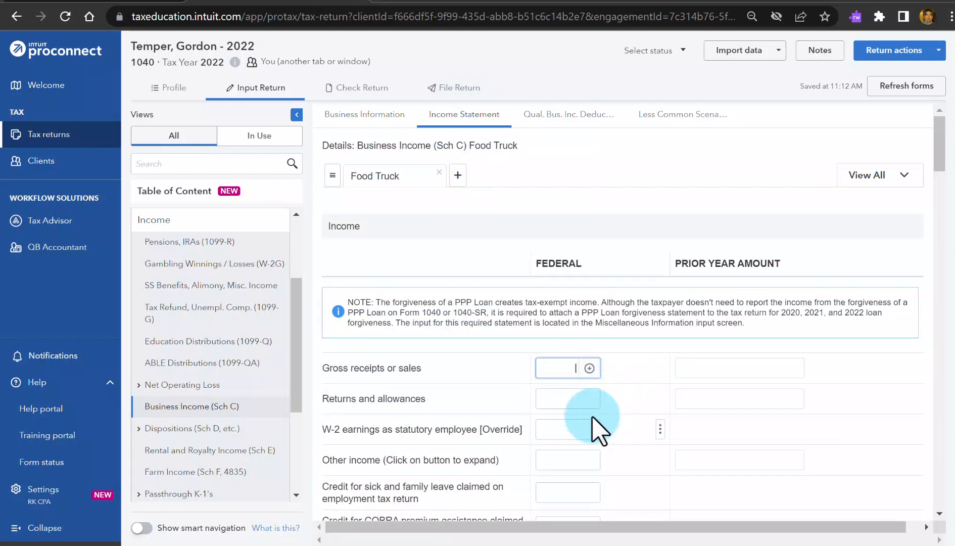
pyautogui.write('1')
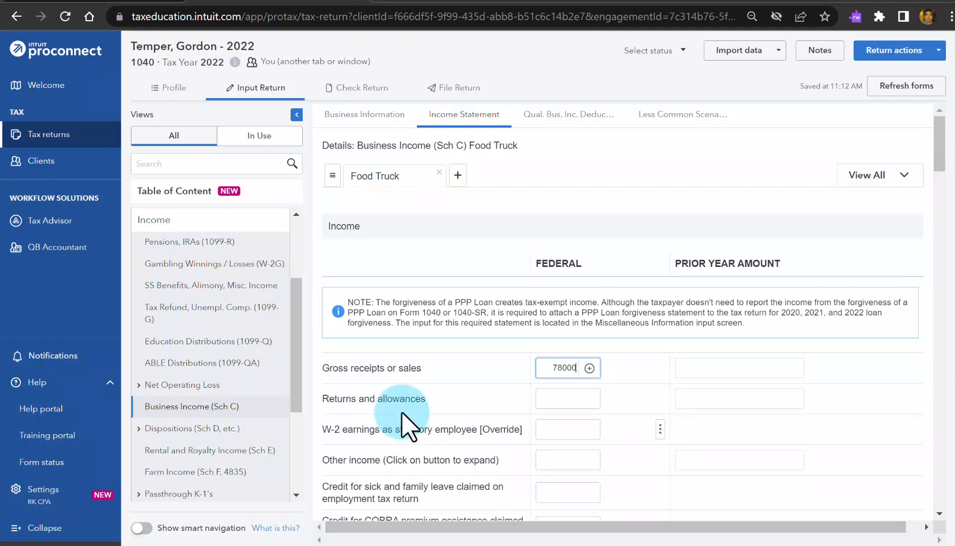
pyautogui.scroll(-1, 384, 419)
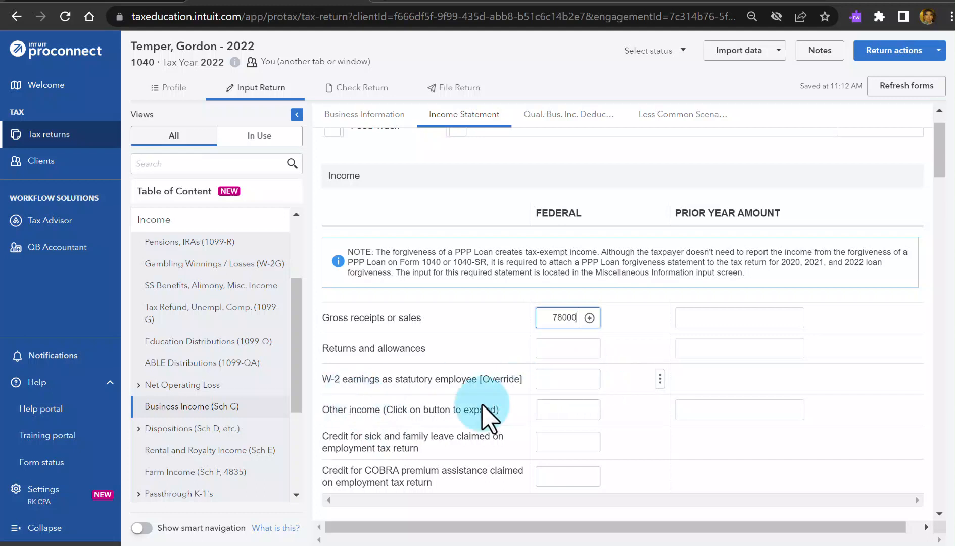
pyautogui.scroll(-1, 566, 434)
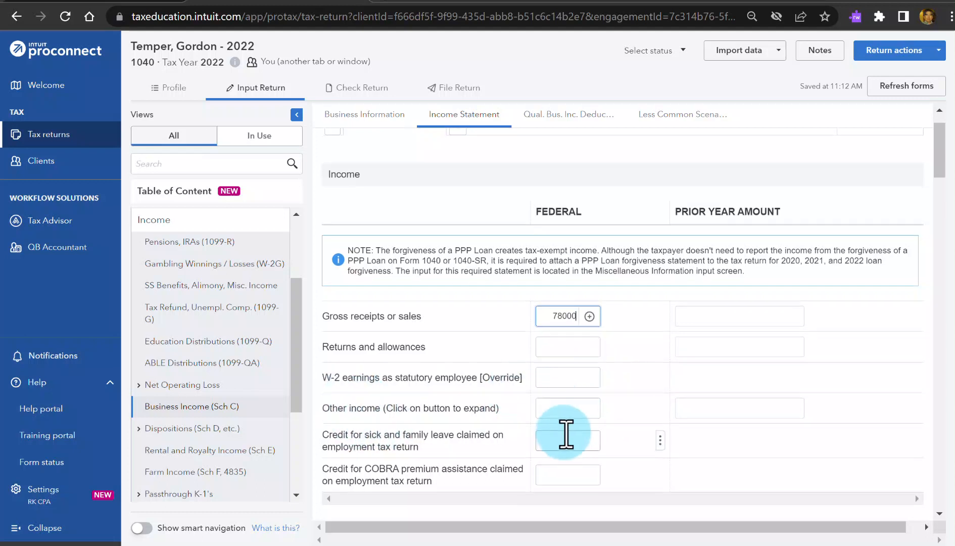
pyautogui.scroll(-4, 566, 434)
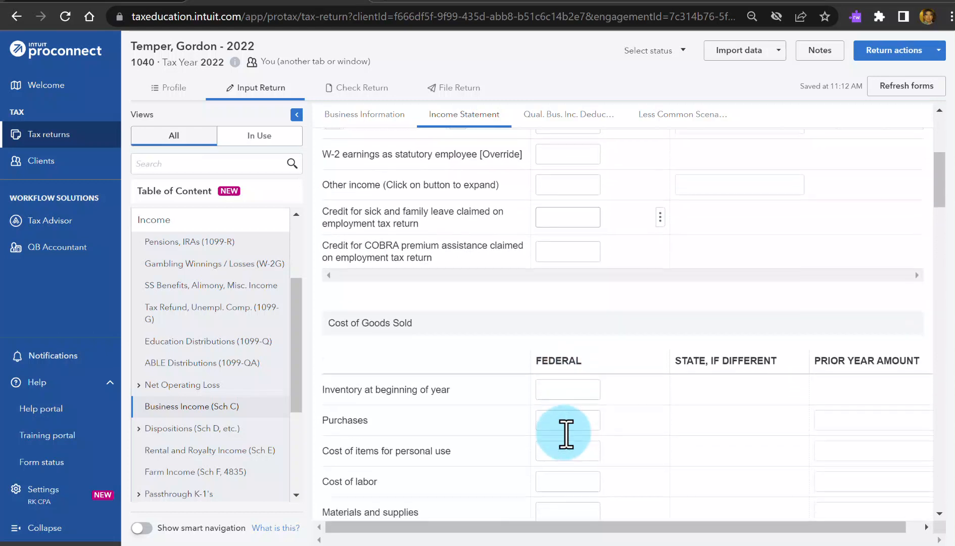
# Step: In Cost of Goods Sold, enter beginning inventory of 5600, purchases of 43000 and ending inventory of 7800
pyautogui.scroll(-1, 570, 389)
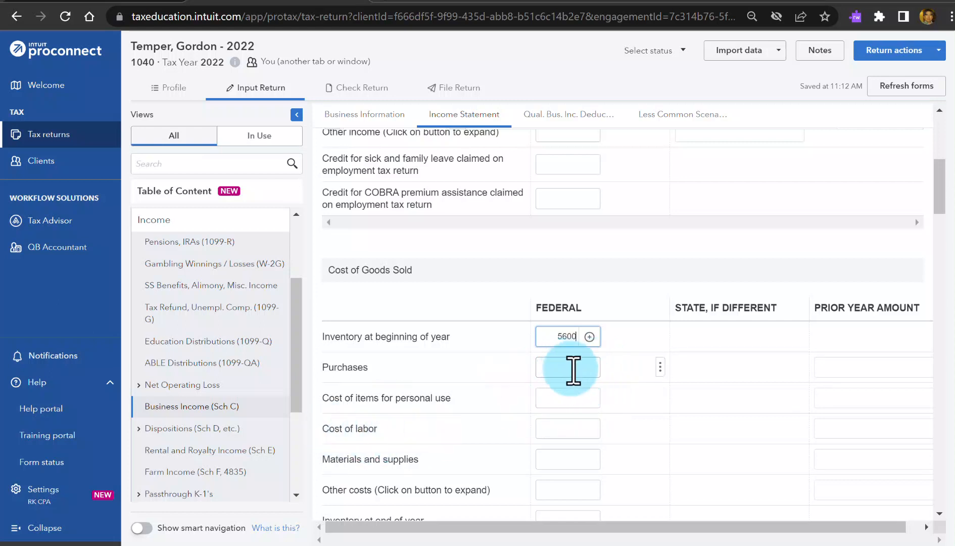
pyautogui.click(575, 368)
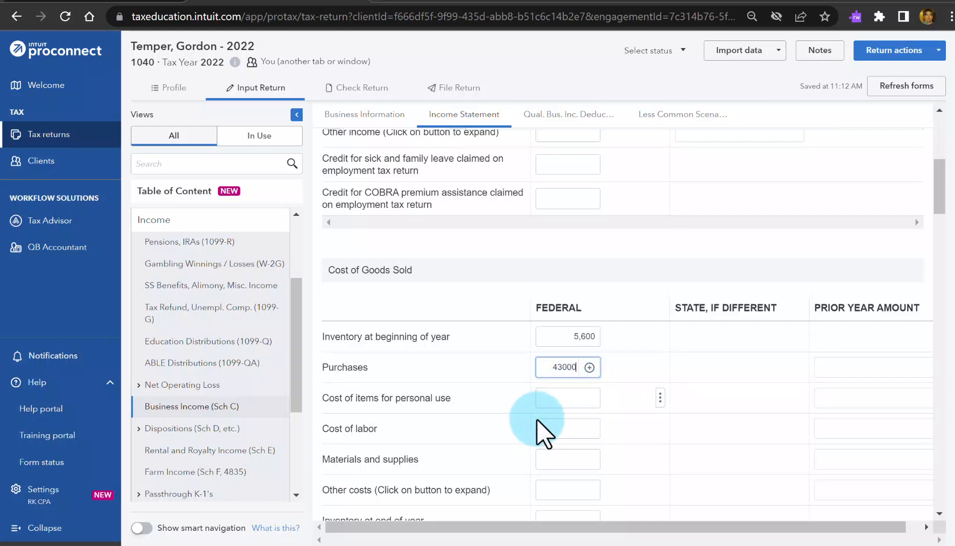
pyautogui.press('Tab')
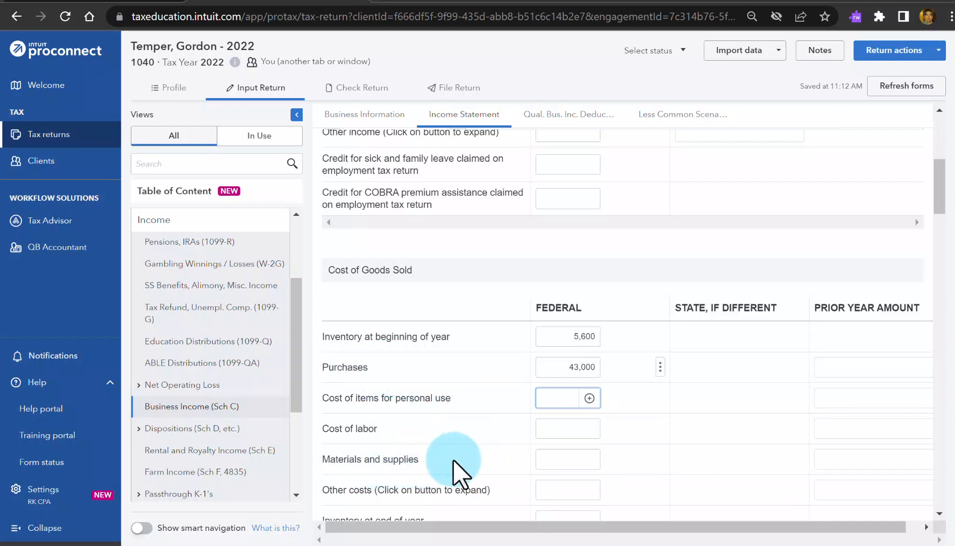
pyautogui.scroll(-1, 475, 463)
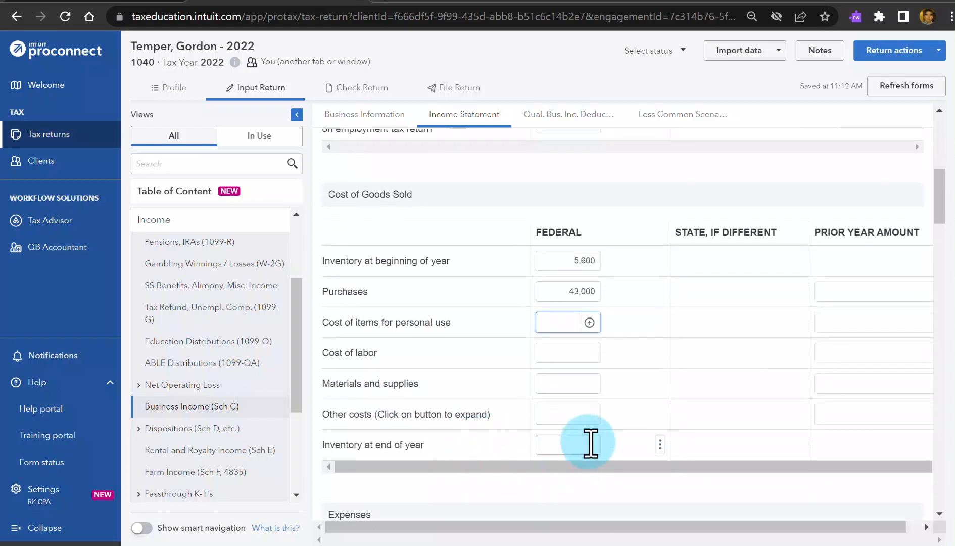
pyautogui.click(586, 443)
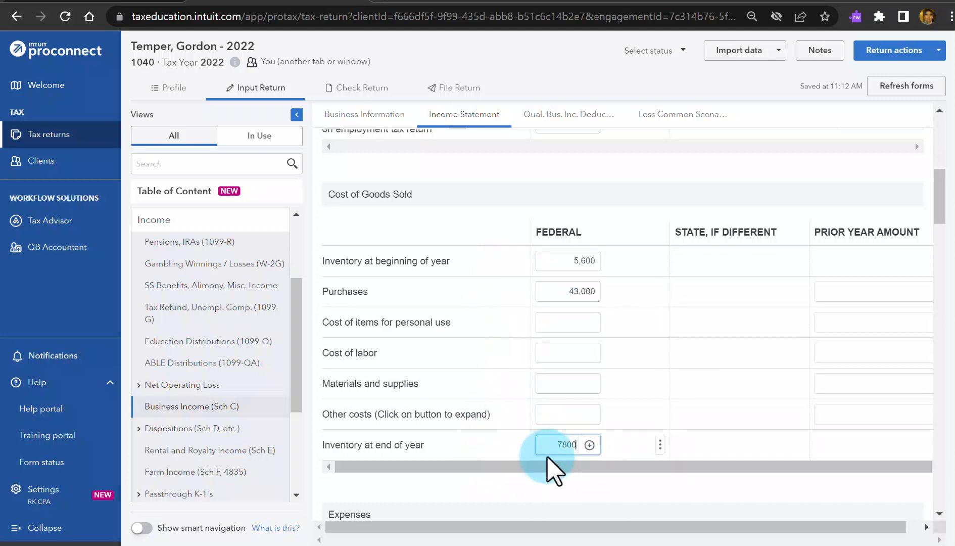
# Step: Enter federal expenses of 500 for advertising, 3000 for insurance other than health and 400 for office expense
pyautogui.scroll(-3, 540, 453)
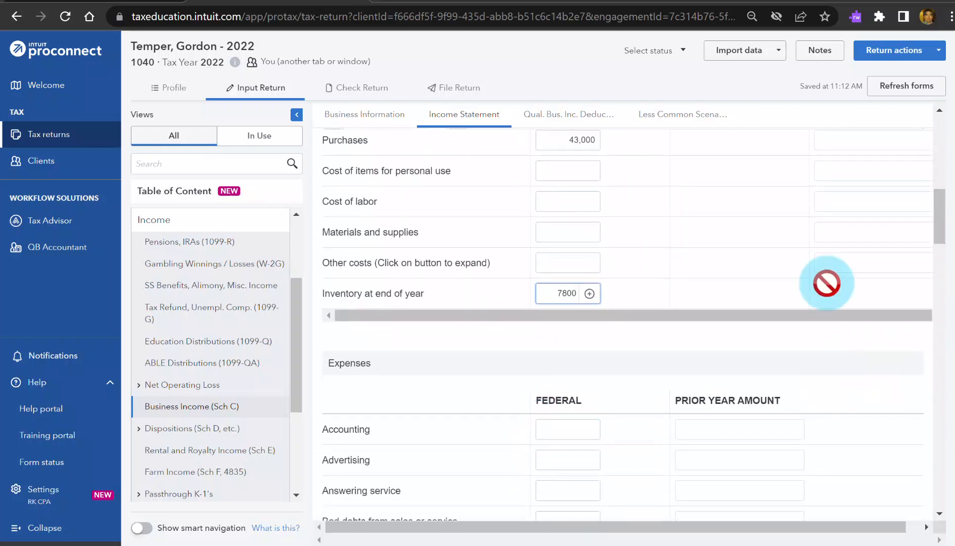
pyautogui.click(582, 458)
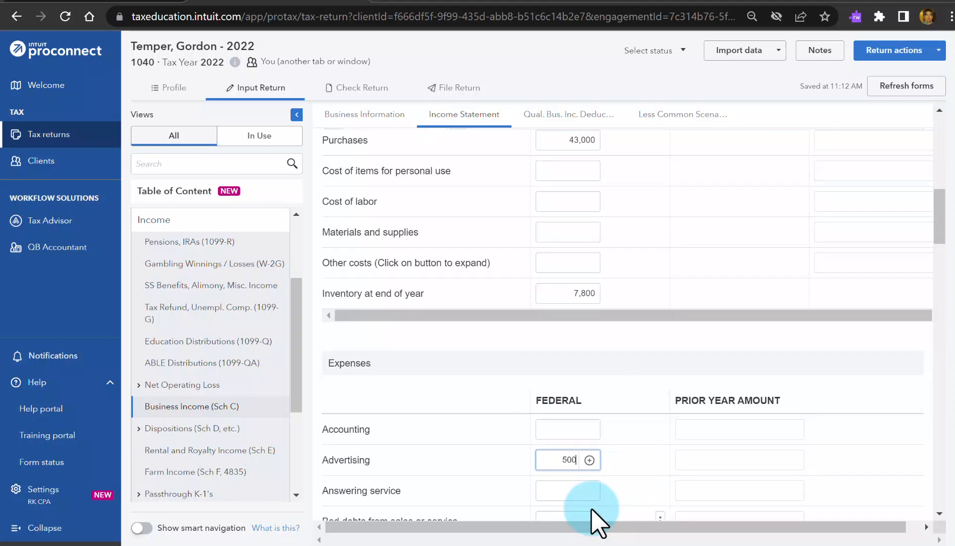
pyautogui.scroll(-4, 571, 454)
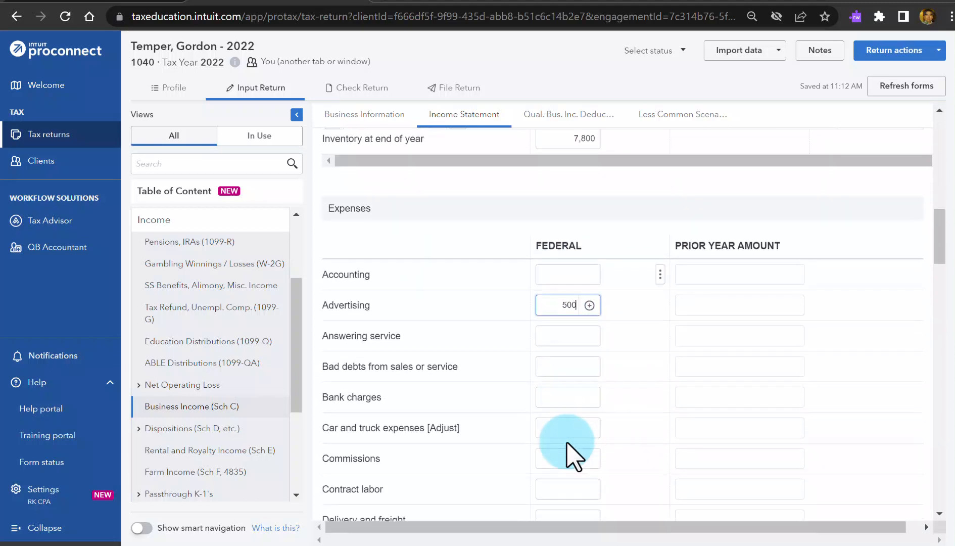
pyautogui.scroll(-3, 567, 443)
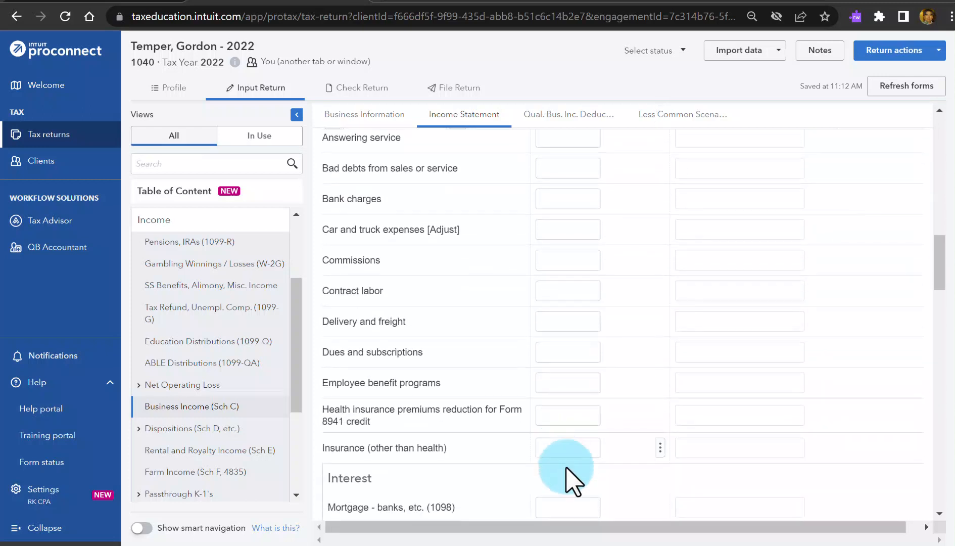
pyautogui.click(557, 448)
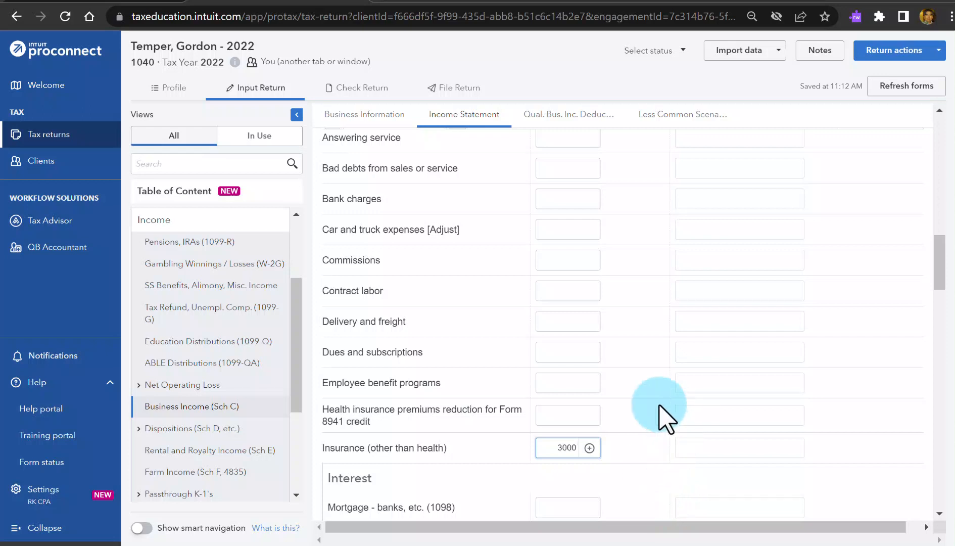
pyautogui.scroll(-2, 572, 378)
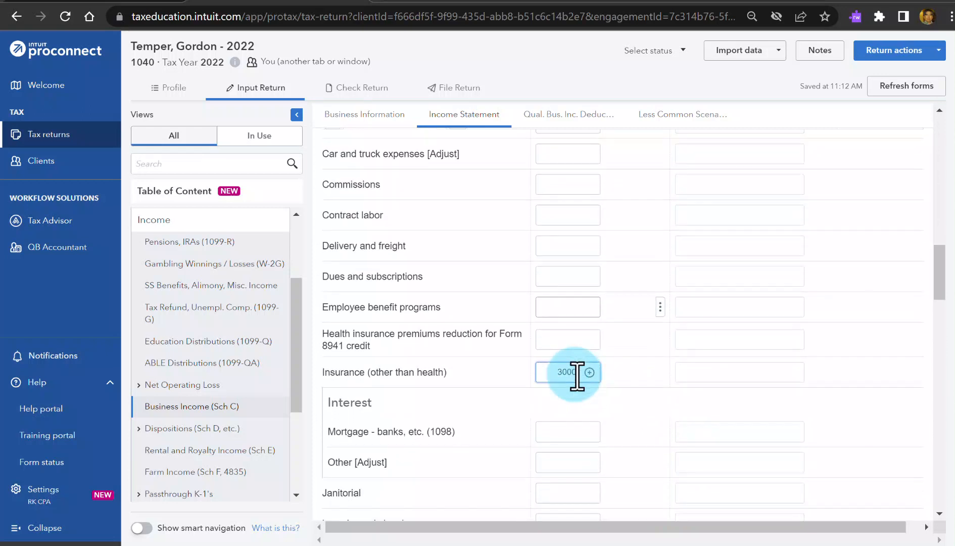
pyautogui.scroll(-5, 577, 374)
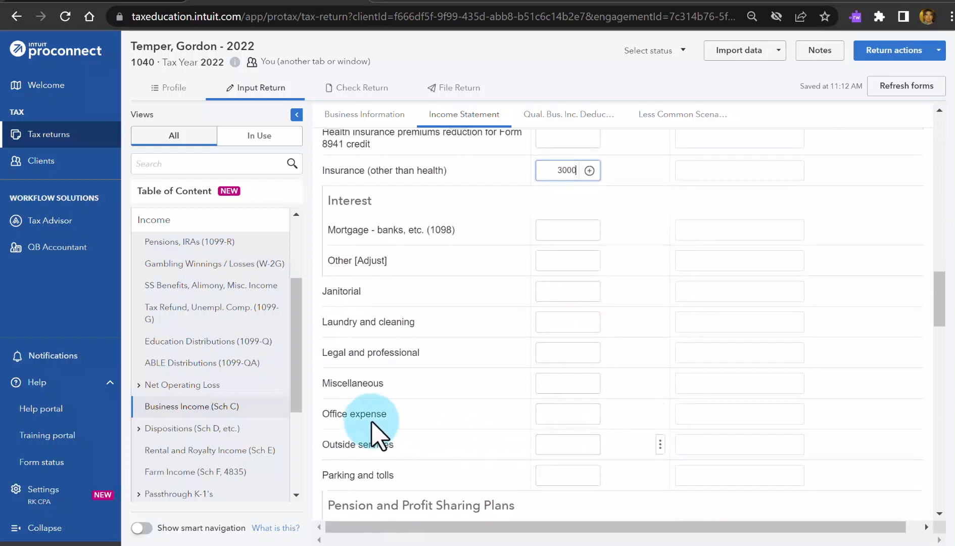
pyautogui.click(567, 412)
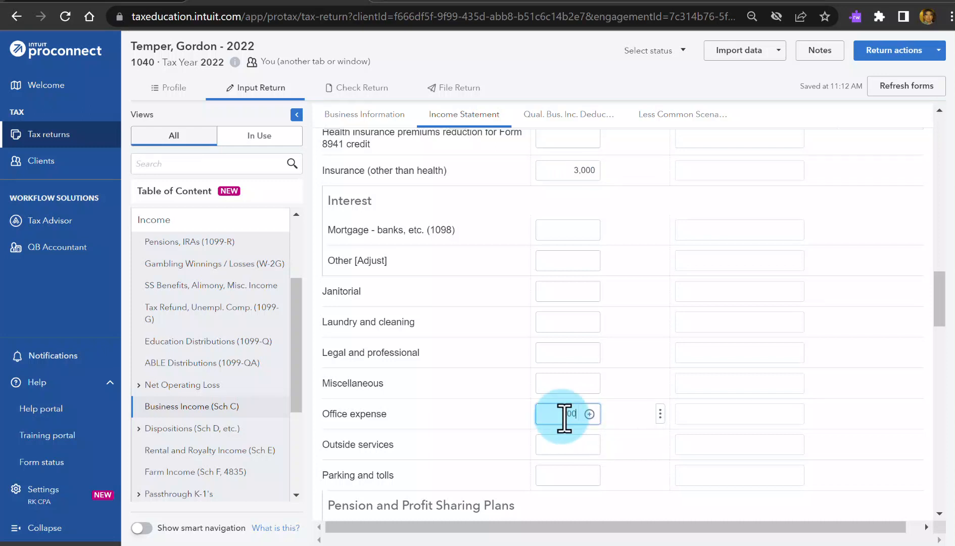
# Step: Under Rent or Lease, enter 24000 for vehicles, machinery and equipment and 8600 for other
pyautogui.scroll(-5, 565, 417)
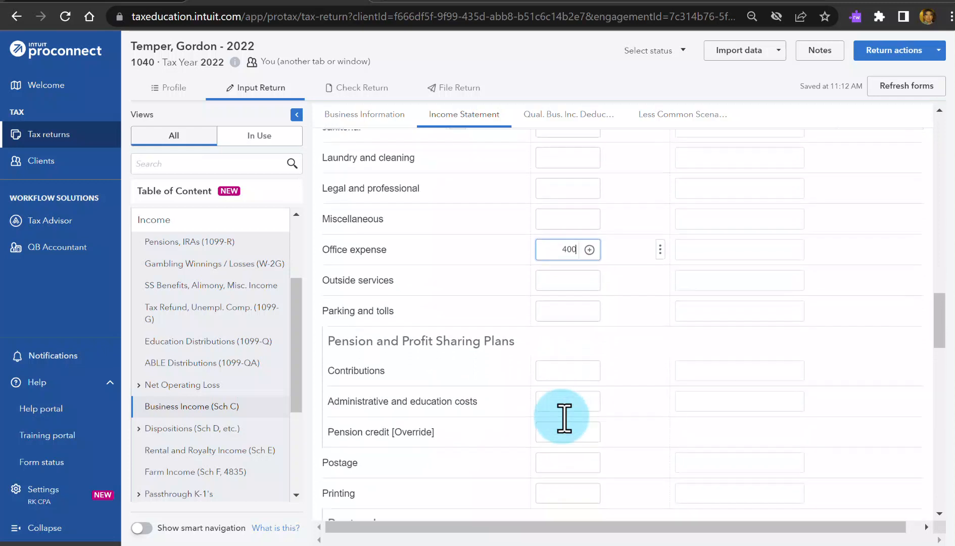
pyautogui.scroll(-2, 564, 417)
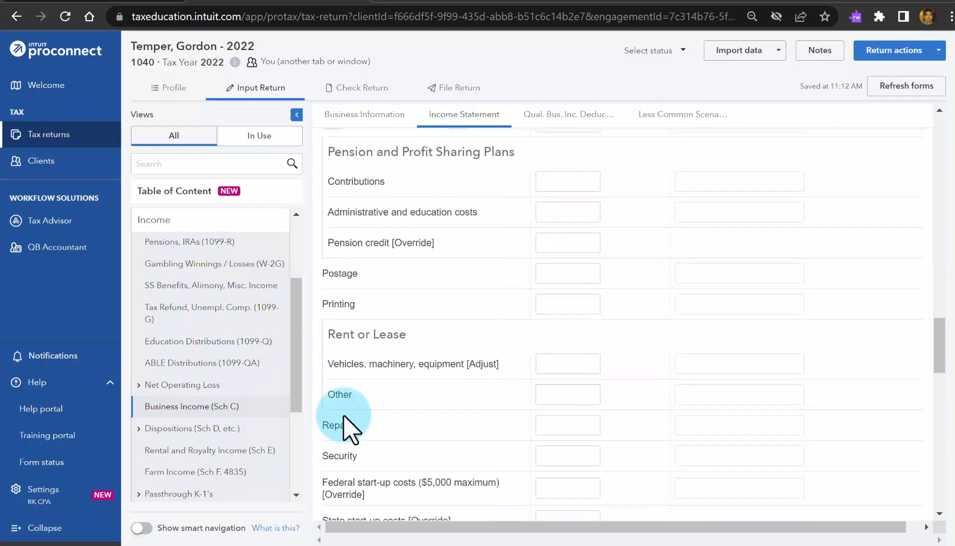
pyautogui.click(555, 363)
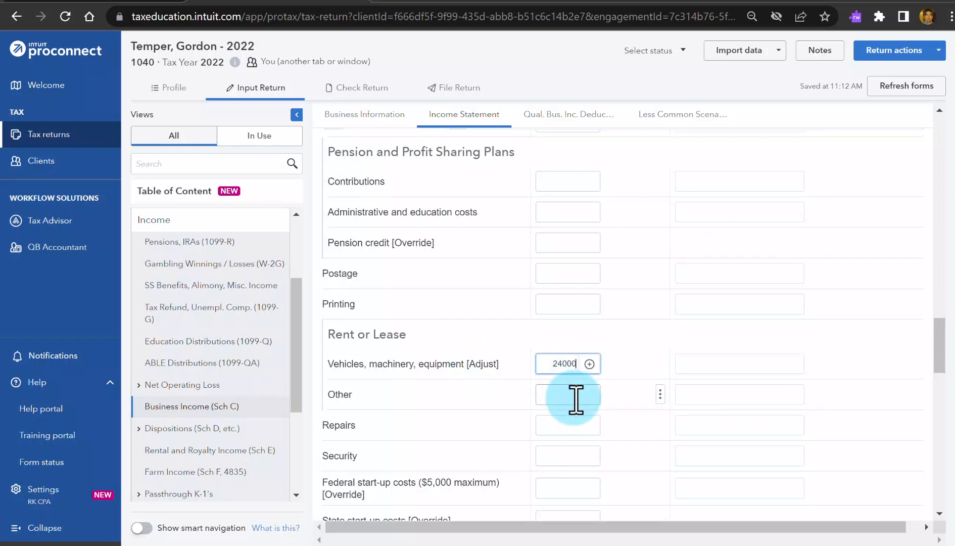
pyautogui.click(576, 396)
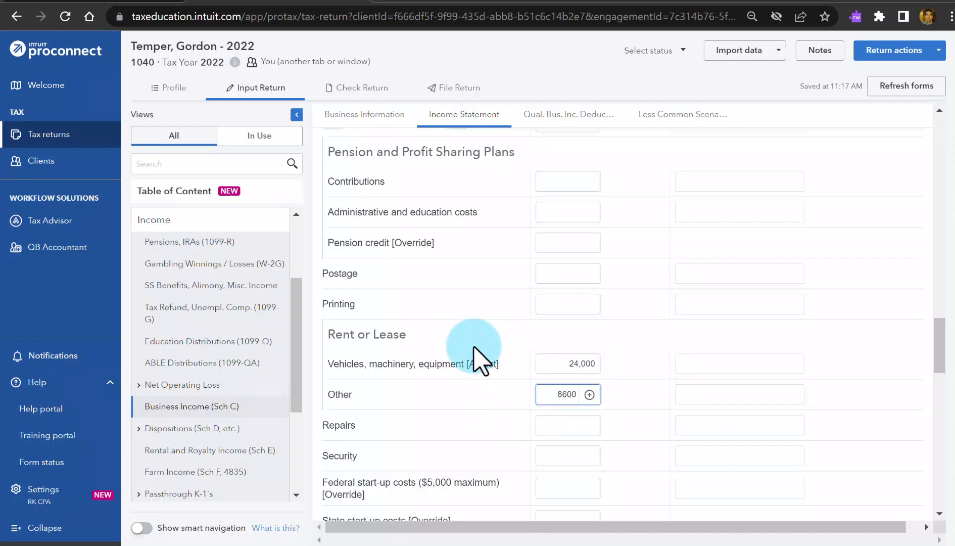
# Step: Enter federal expenses of 200 for uniforms and 100 for dues and subscriptions
pyautogui.scroll(-3, 456, 362)
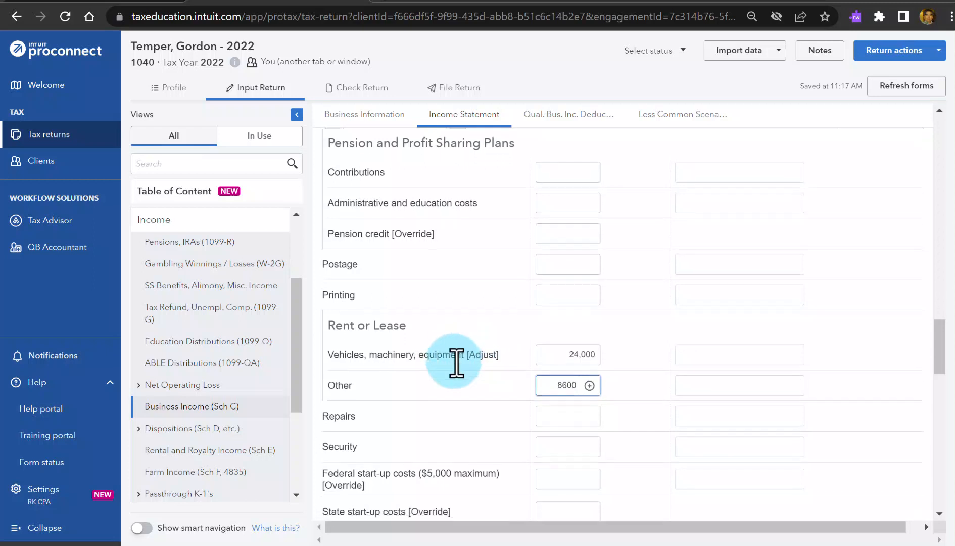
pyautogui.scroll(-5, 457, 362)
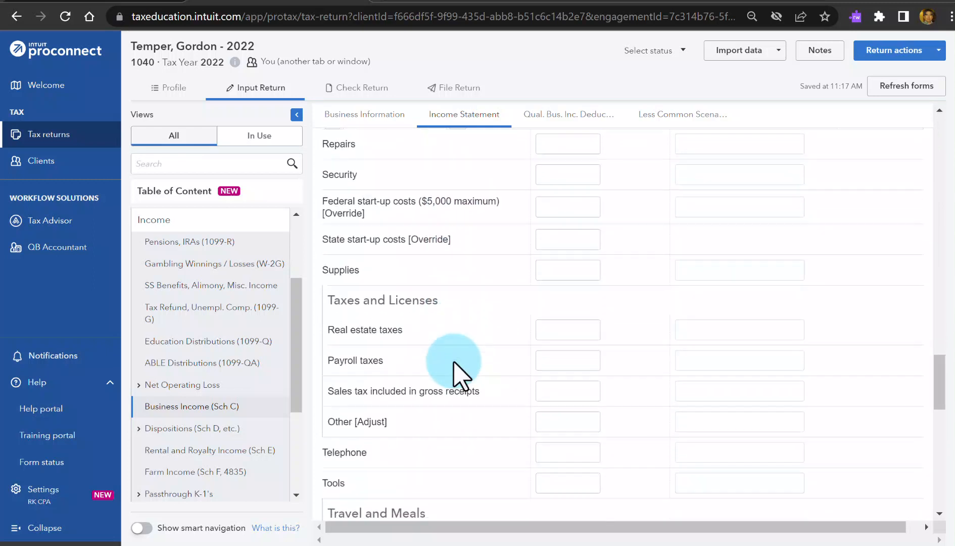
pyautogui.scroll(-2, 453, 363)
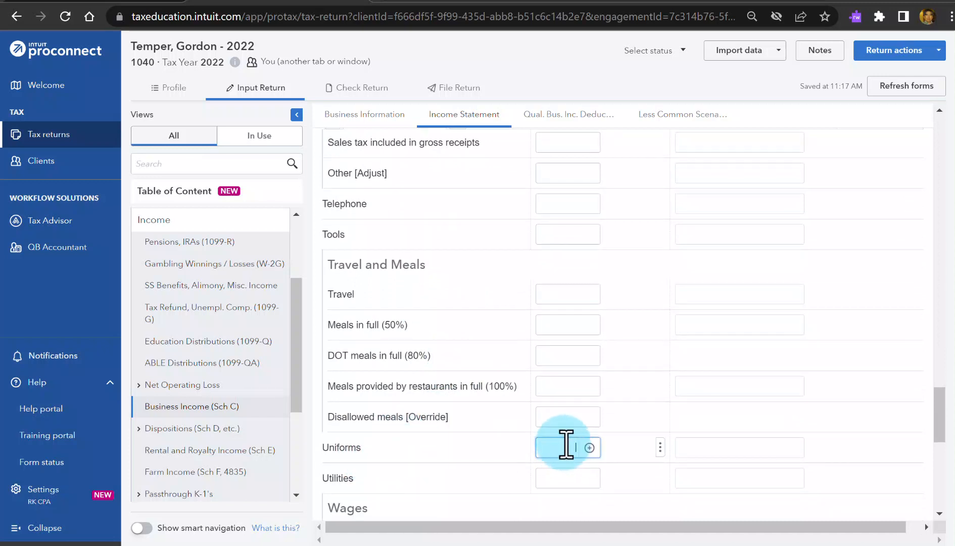
pyautogui.scroll(-3, 566, 444)
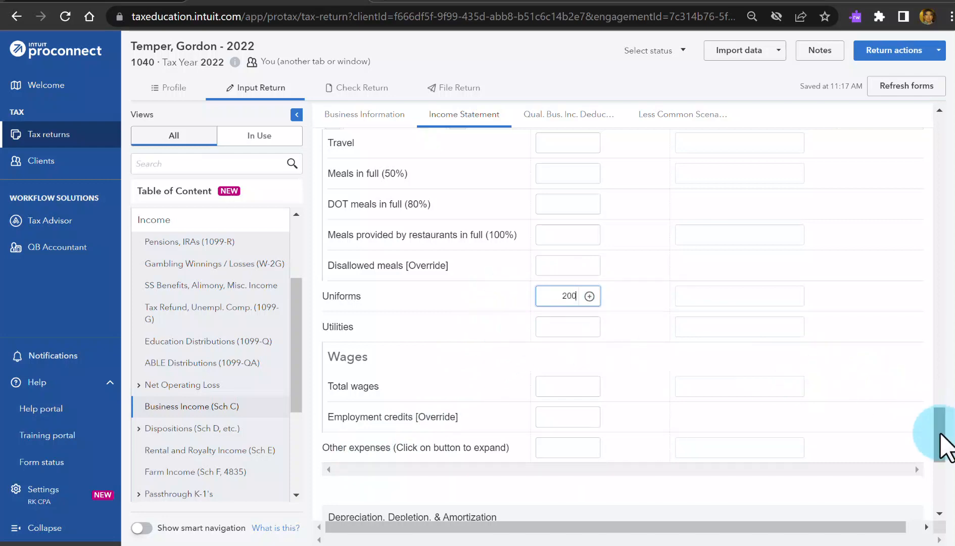
pyautogui.moveTo(938, 433); pyautogui.dragTo(916, 284)
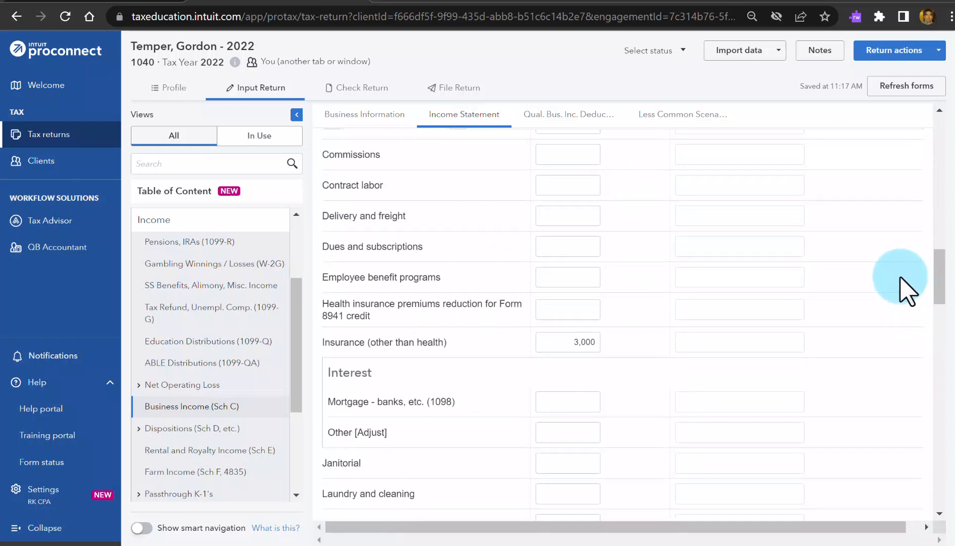
pyautogui.click(562, 251)
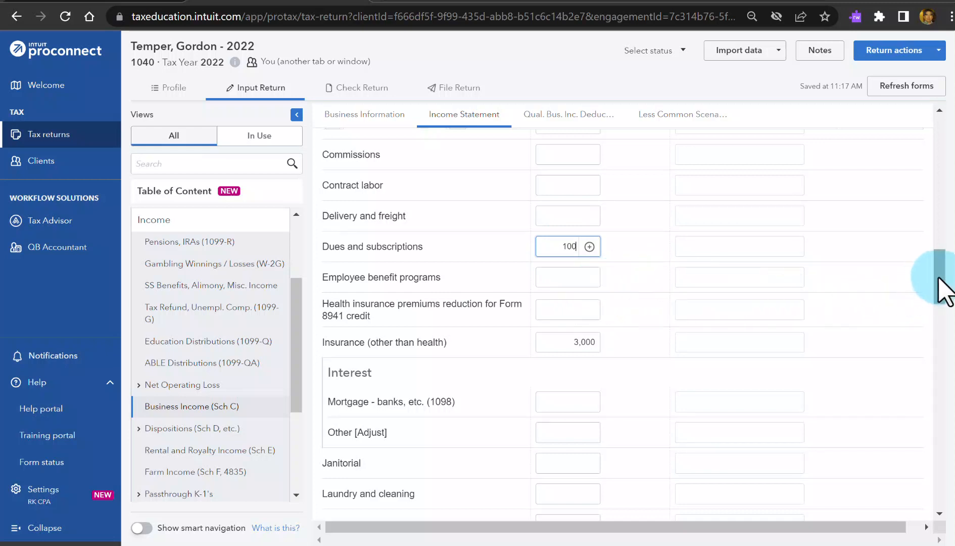
# Step: Add an other expense described as Food License with an amount of 450
pyautogui.moveTo(943, 292); pyautogui.dragTo(945, 328)
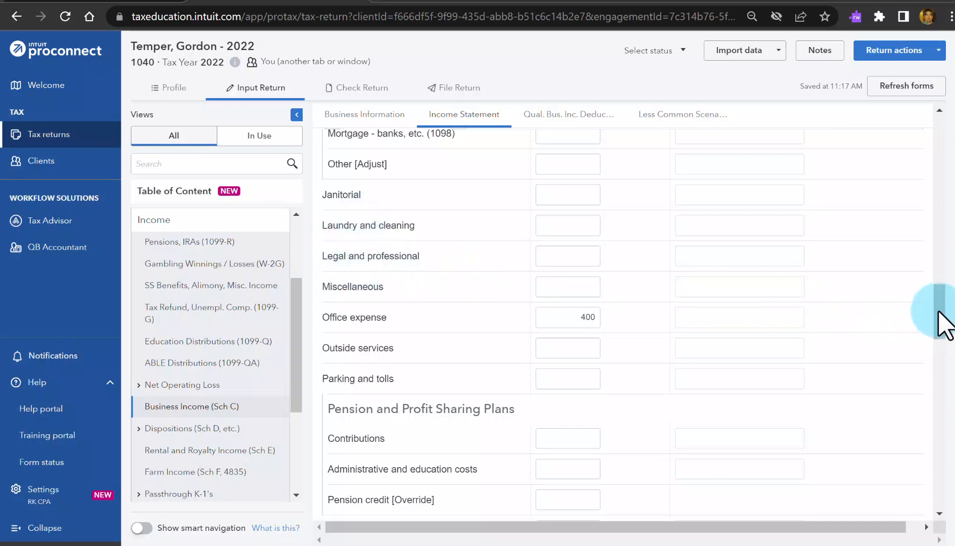
pyautogui.moveTo(940, 309); pyautogui.dragTo(921, 390)
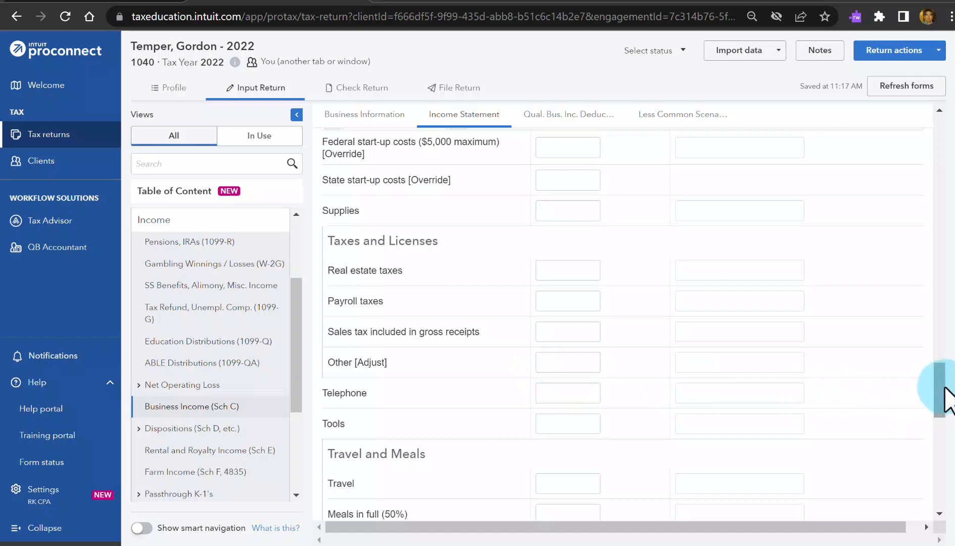
pyautogui.moveTo(939, 393); pyautogui.dragTo(934, 437)
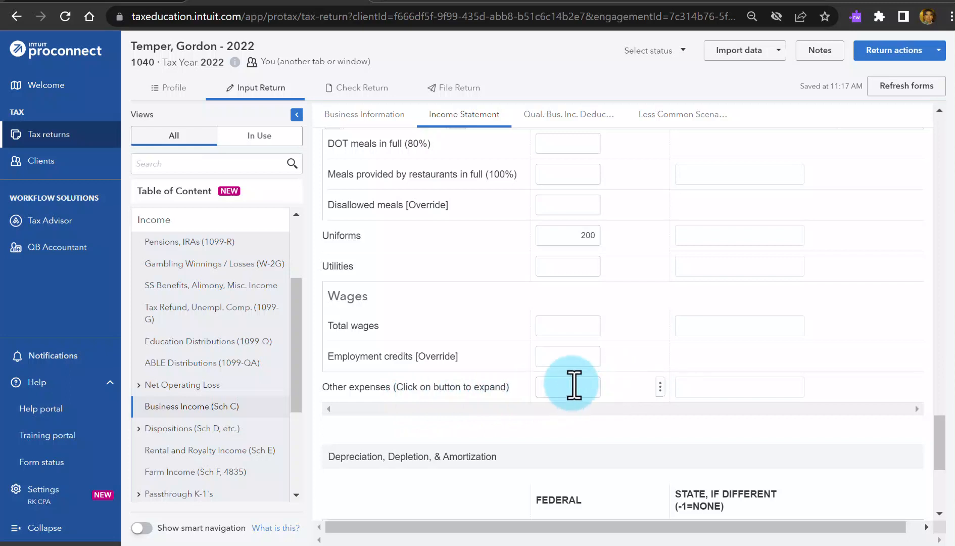
pyautogui.click(574, 385)
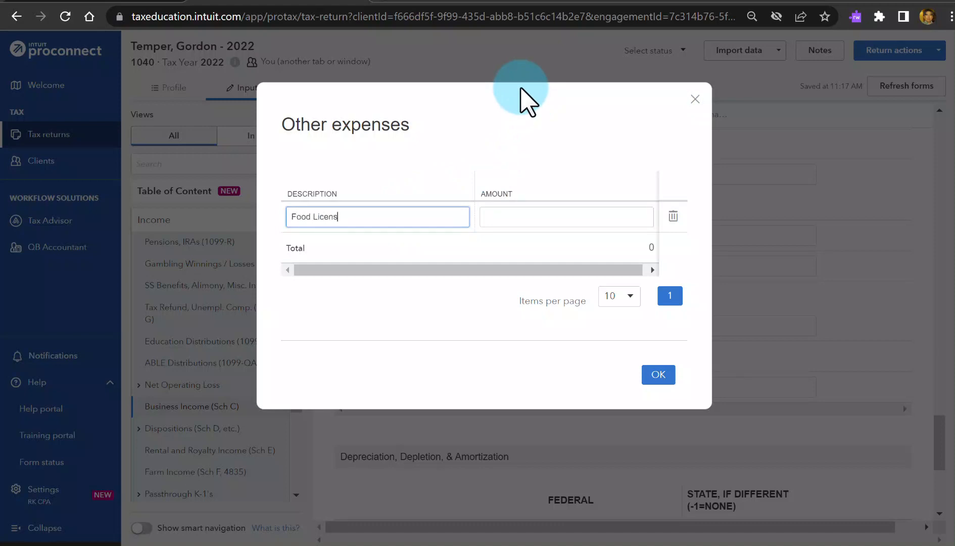
pyautogui.press('Tab')
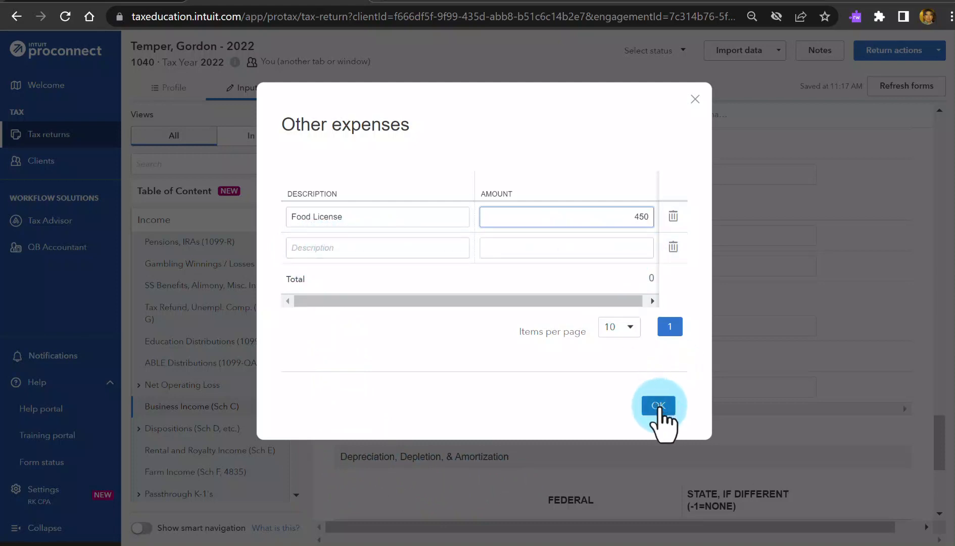
pyautogui.click(658, 406)
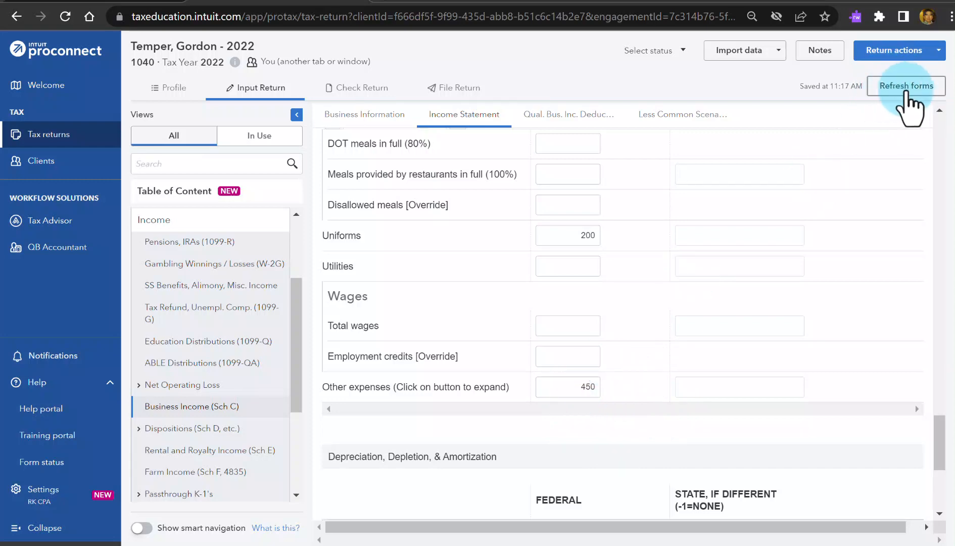
# Step: Refresh the forms and review the Food Truck Schedule C's income and expense lines
pyautogui.click(906, 86)
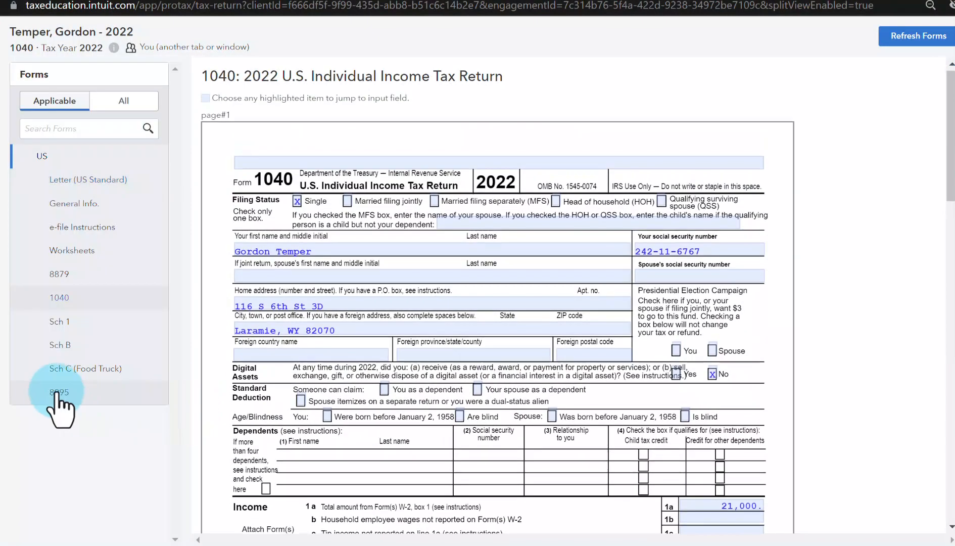
pyautogui.click(76, 369)
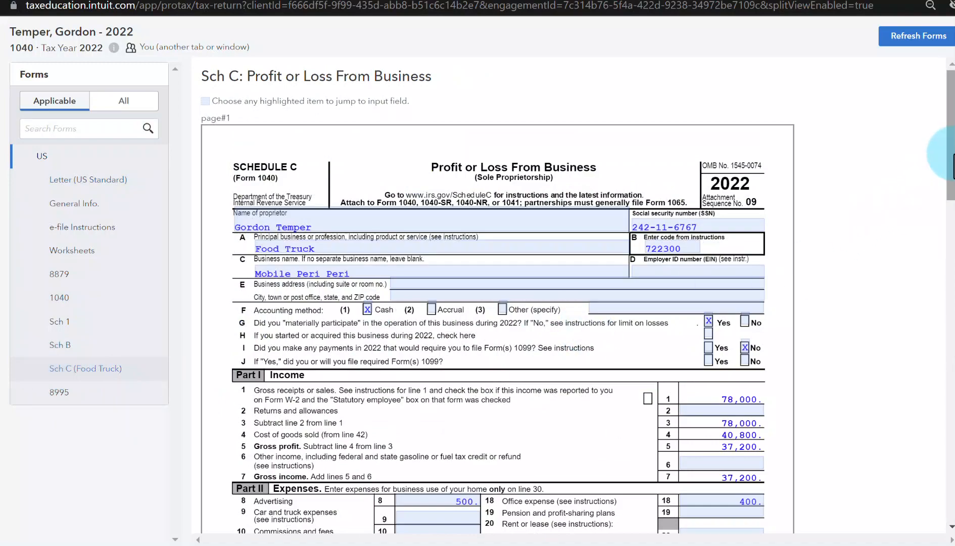
pyautogui.moveTo(950, 171); pyautogui.dragTo(930, 269)
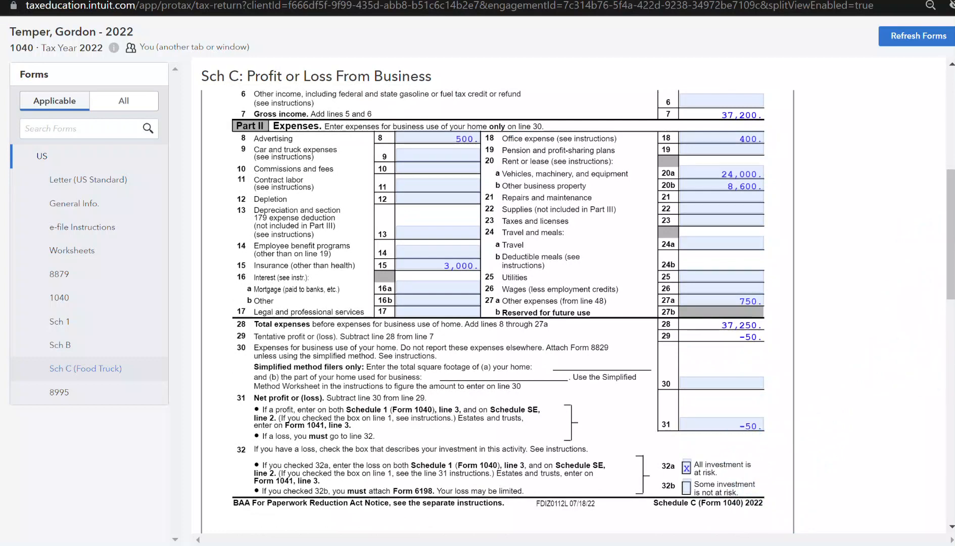
# Step: Bring the Problem CP3-1 document over the forms, enlarge its window and read the mileage, dues and travel notes
pyautogui.moveTo(954, 130); pyautogui.dragTo(613, 112)
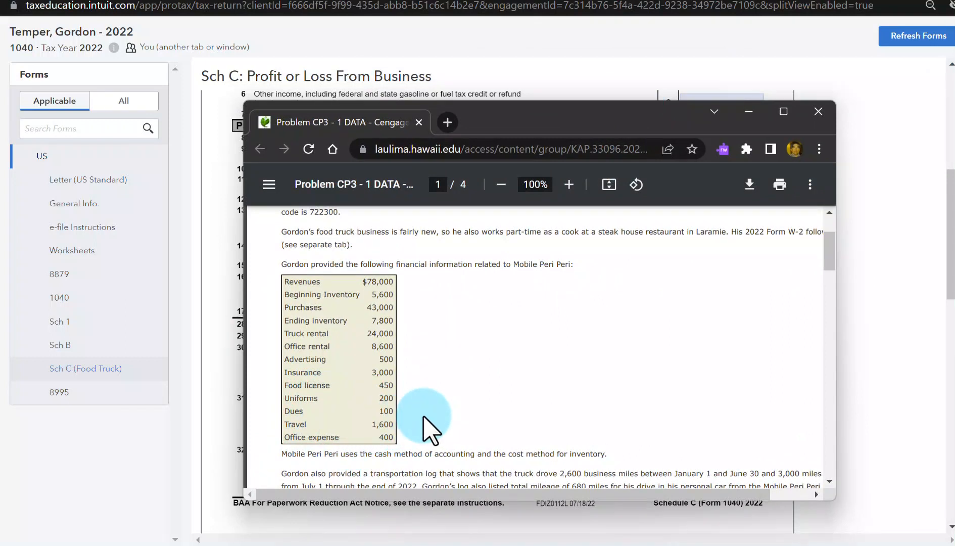
pyautogui.scroll(-3, 425, 417)
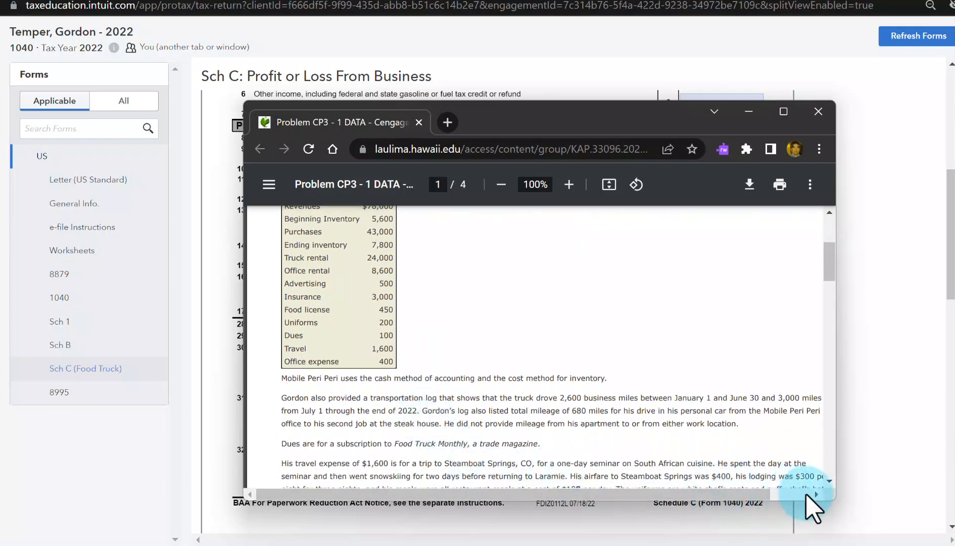
pyautogui.moveTo(838, 504); pyautogui.dragTo(916, 515)
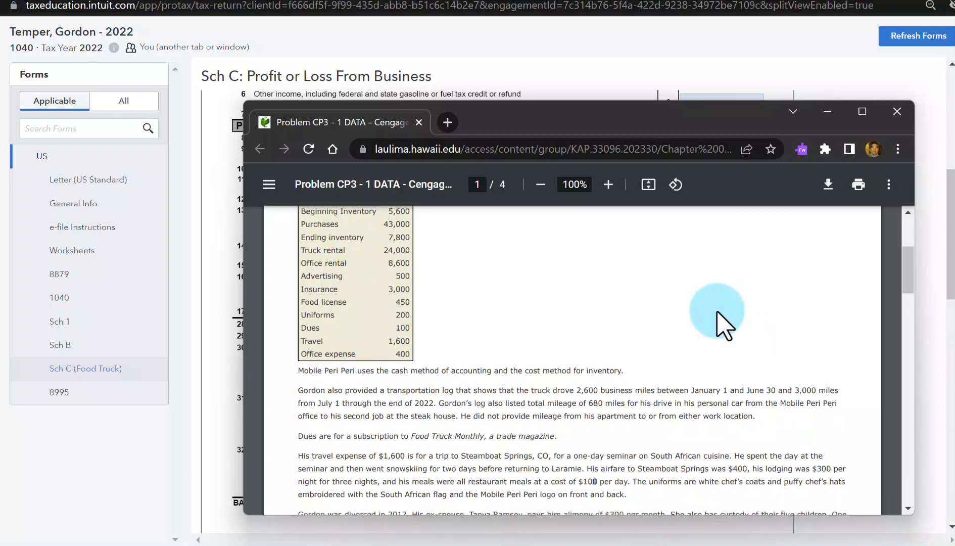
# Step: Read the problem's travel notes, then enter federal expenses of 300 for travel and 100 for meals provided by restaurants in full (100%)
pyautogui.scroll(-3, 725, 324)
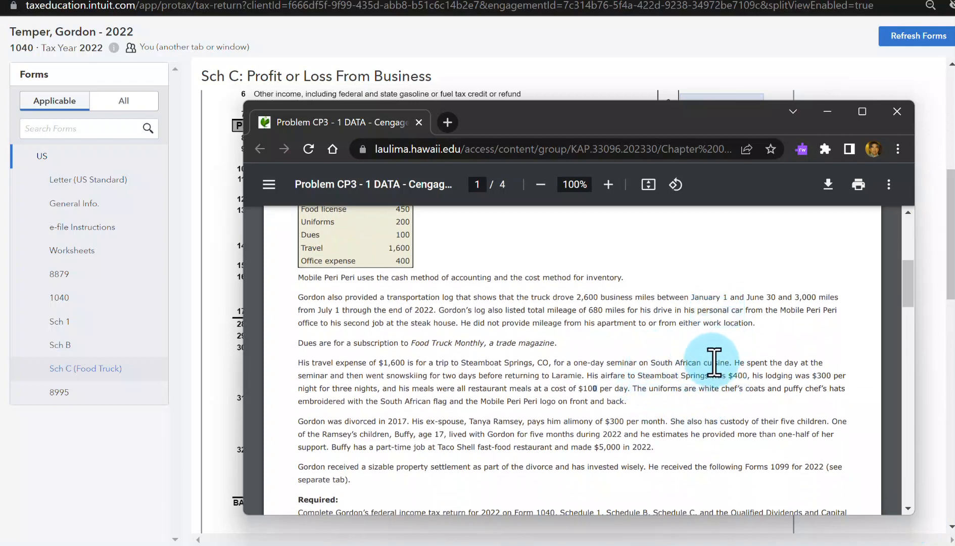
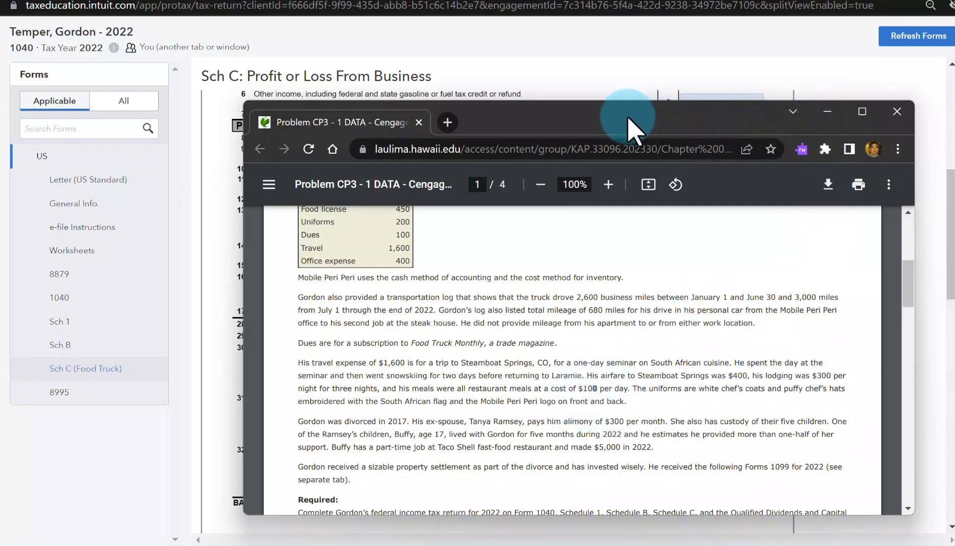
pyautogui.moveTo(628, 117); pyautogui.dragTo(954, 104)
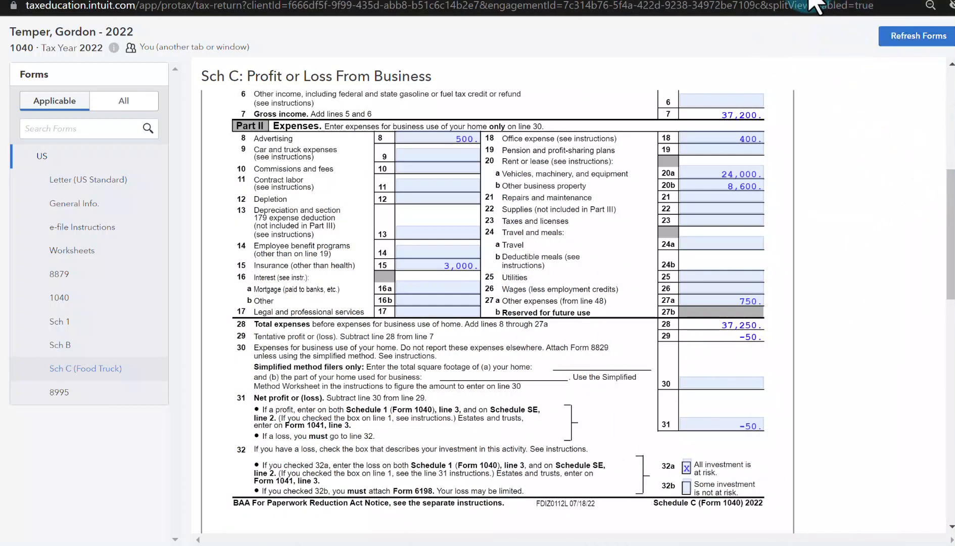
pyautogui.moveTo(808, 1); pyautogui.dragTo(762, 76)
pyautogui.click(829, 75)
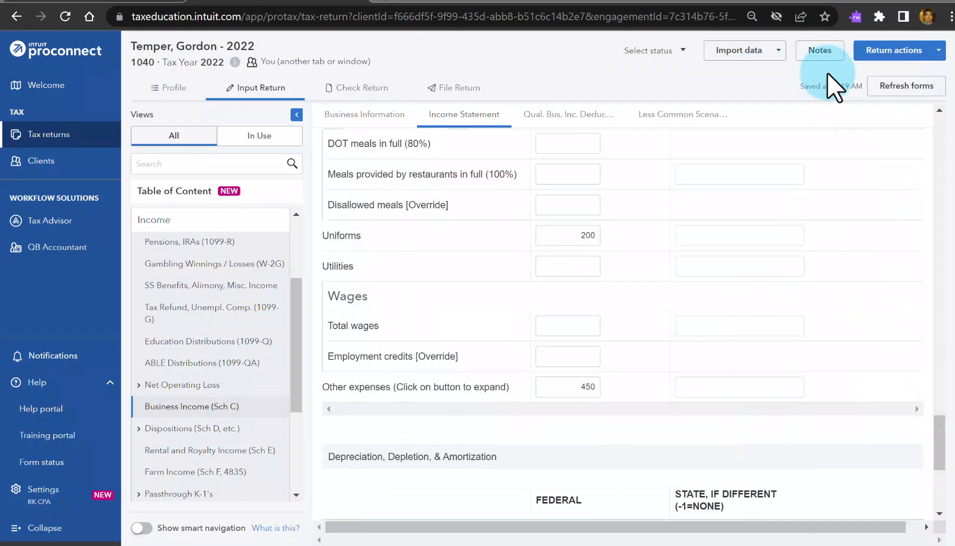
pyautogui.scroll(2, 525, 344)
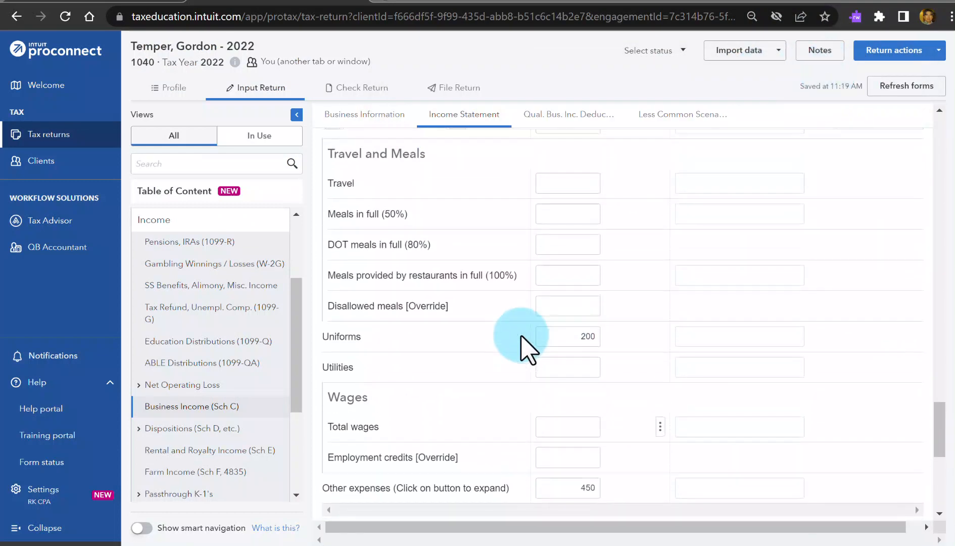
pyautogui.scroll(1, 524, 344)
pyautogui.click(560, 234)
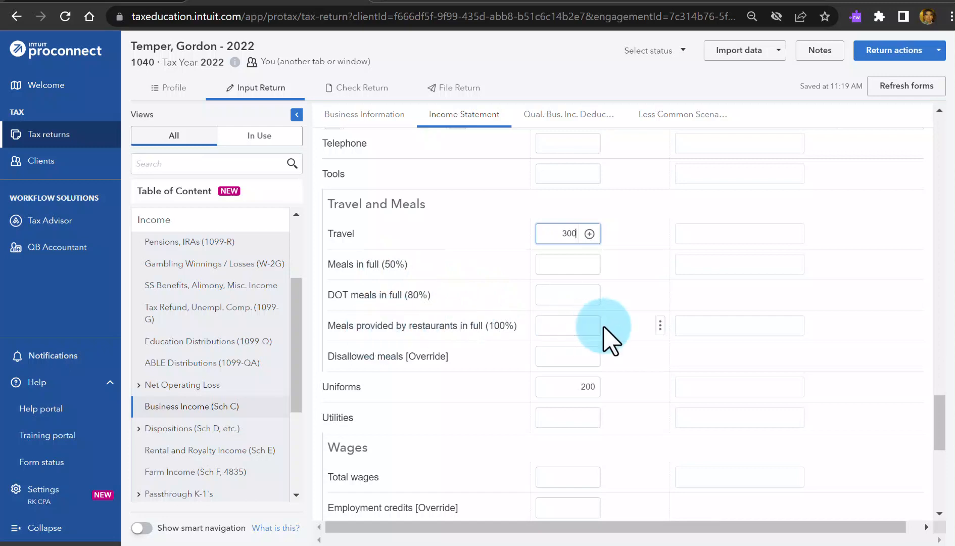
pyautogui.click(581, 328)
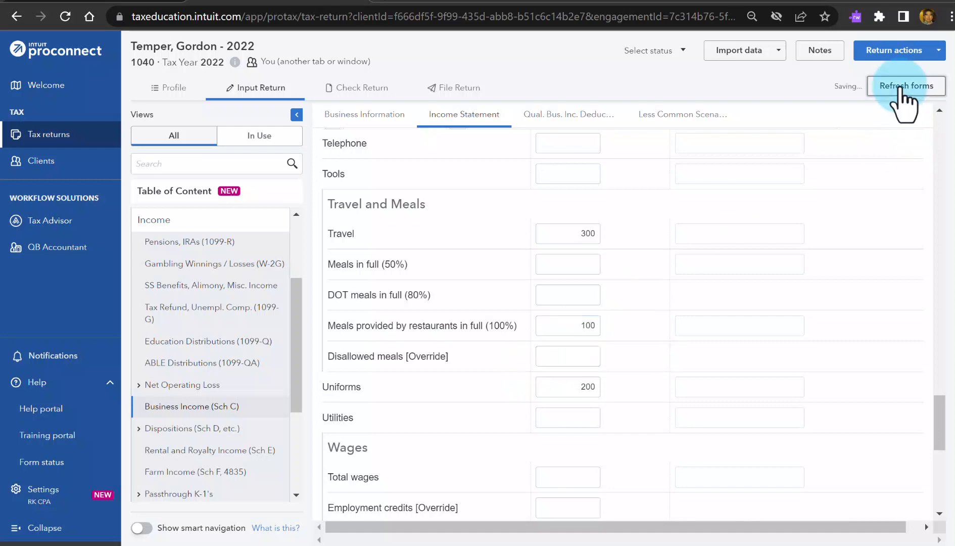
# Step: Refresh the forms and check the travel and deductible meals lines on the Food Truck Schedule C
pyautogui.scroll(-1, 461, 384)
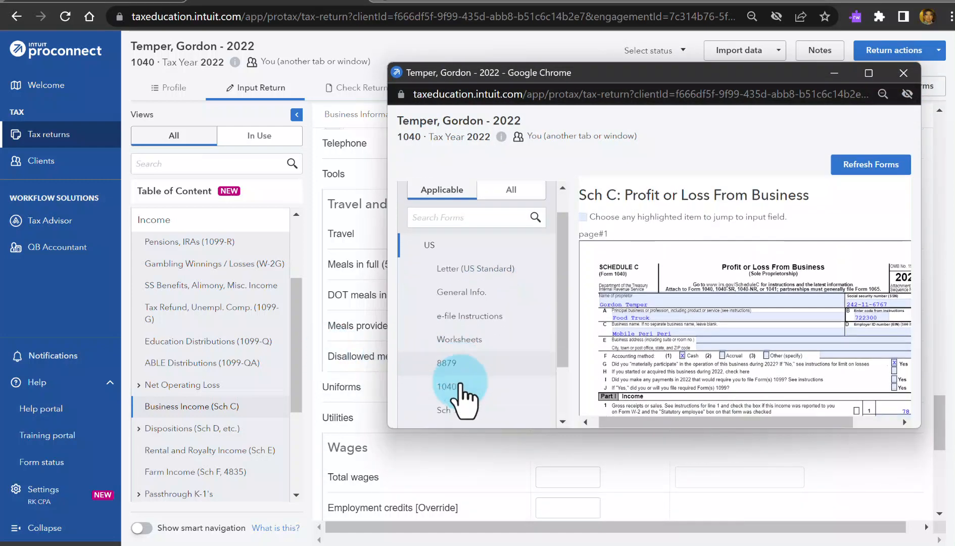
pyautogui.scroll(-3, 460, 387)
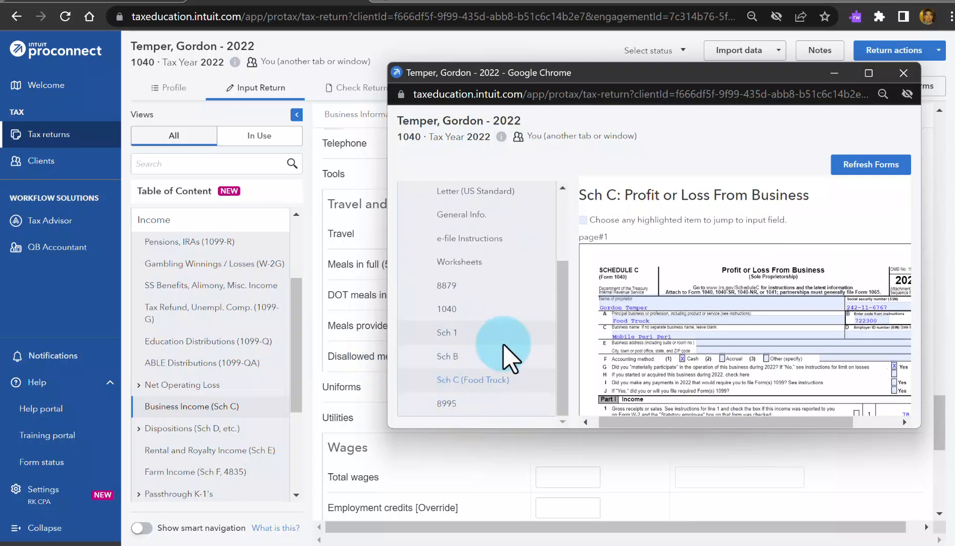
pyautogui.doubleClick(692, 75)
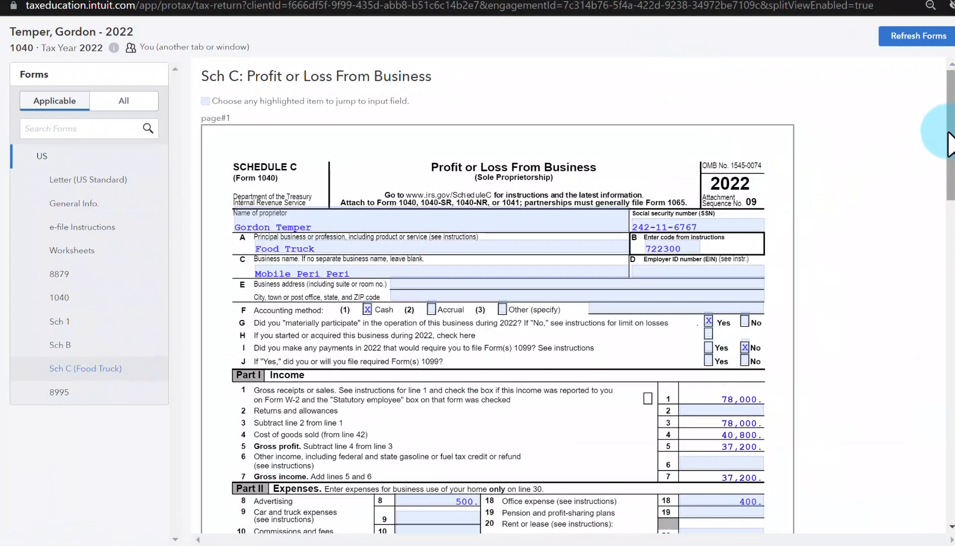
pyautogui.moveTo(949, 133); pyautogui.dragTo(952, 211)
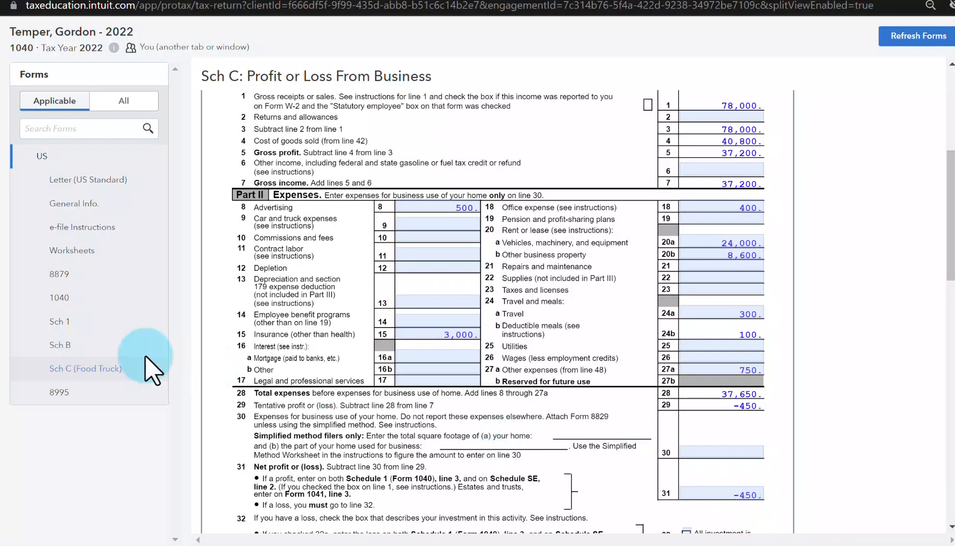
# Step: Review the additional income on Schedule 1 and the income through taxable income lines of Form 1040
pyautogui.click(63, 323)
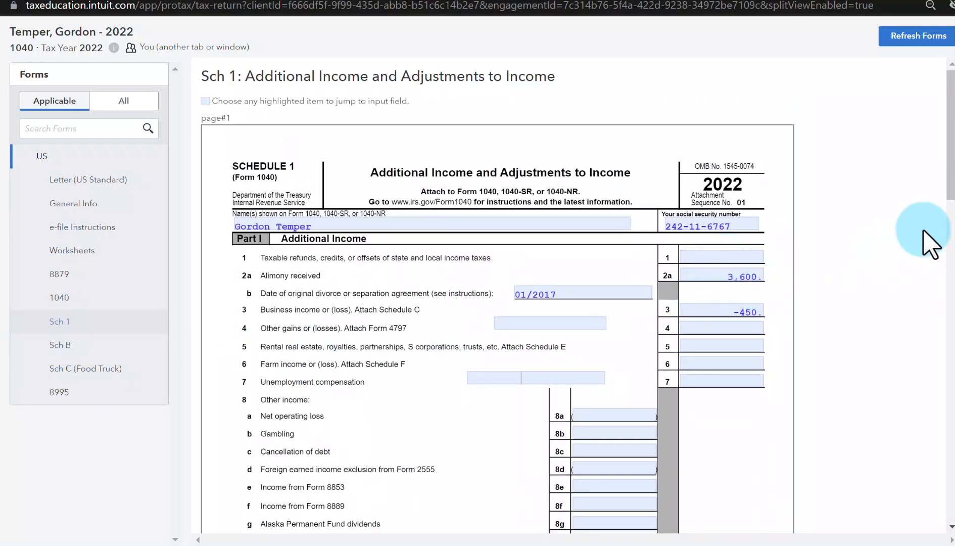
pyautogui.moveTo(949, 192); pyautogui.dragTo(936, 318)
pyautogui.click(96, 303)
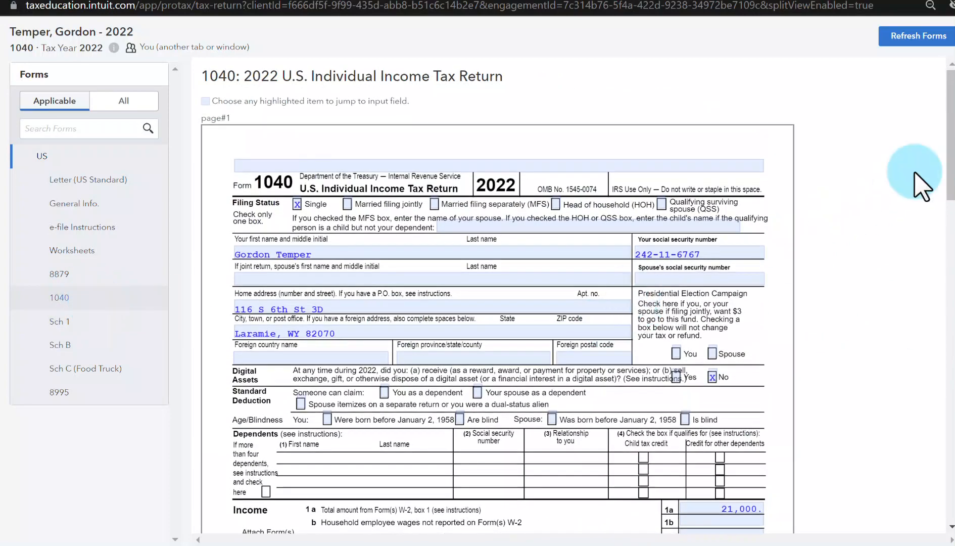
pyautogui.moveTo(950, 162); pyautogui.dragTo(933, 276)
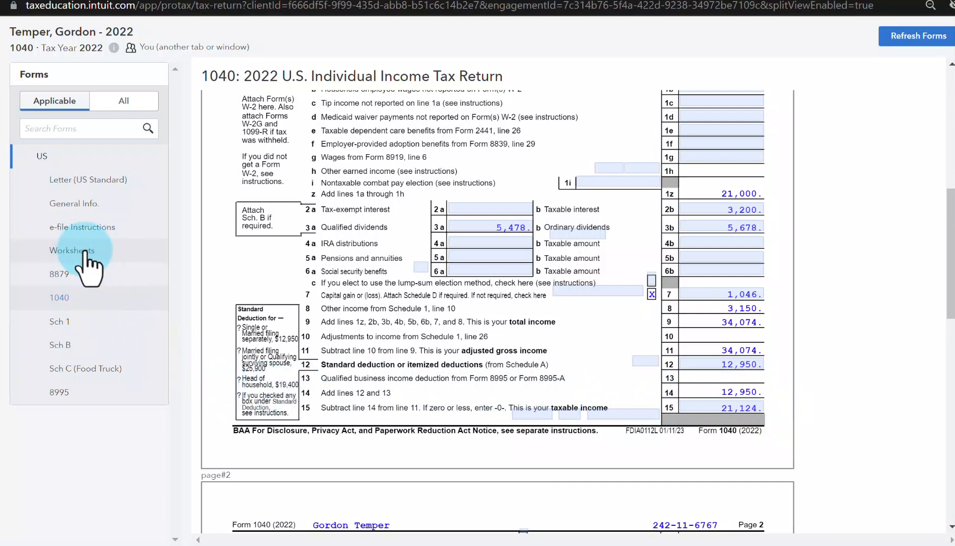
# Step: Examine the Qualified Dividends and Capital Gain Tax Worksheet in the federal worksheets through its line 25
pyautogui.click(142, 249)
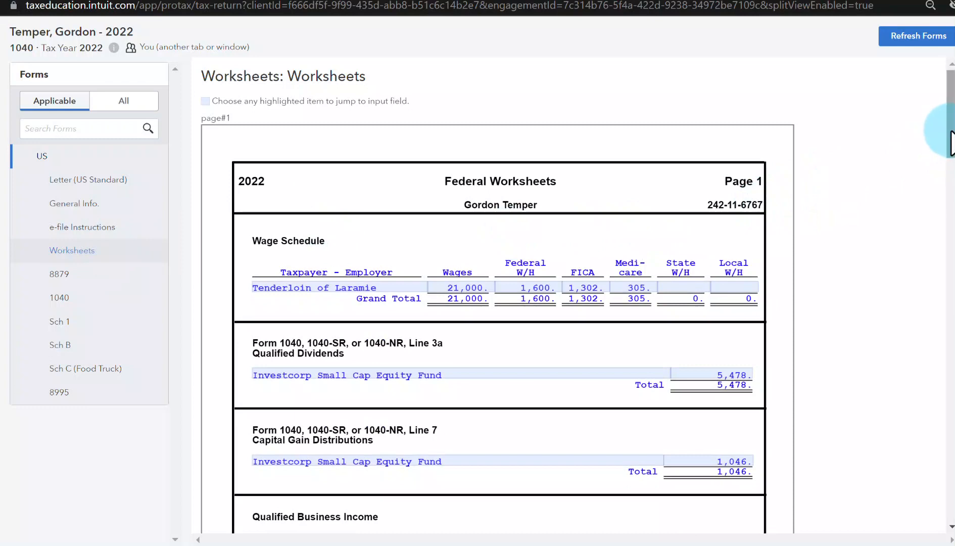
pyautogui.moveTo(950, 144); pyautogui.dragTo(951, 298)
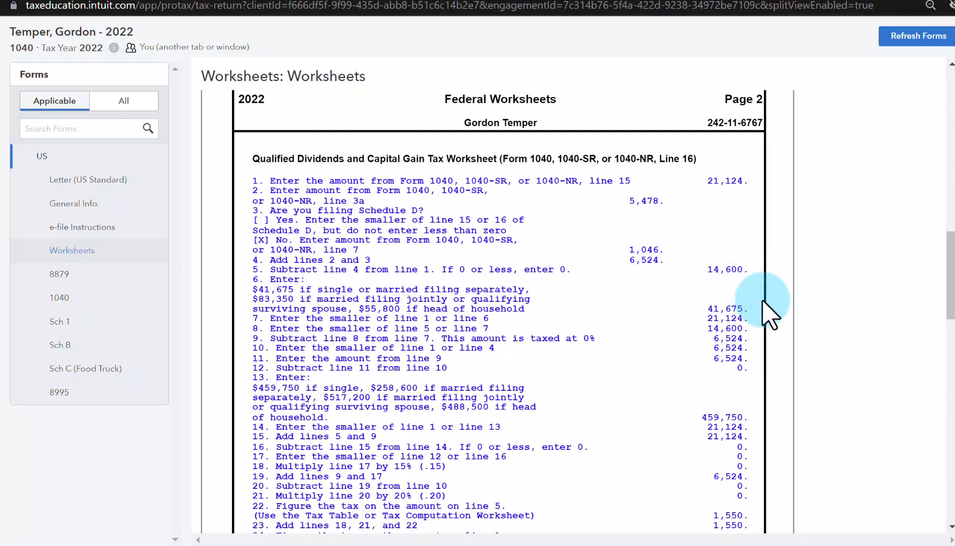
pyautogui.scroll(-2, 587, 303)
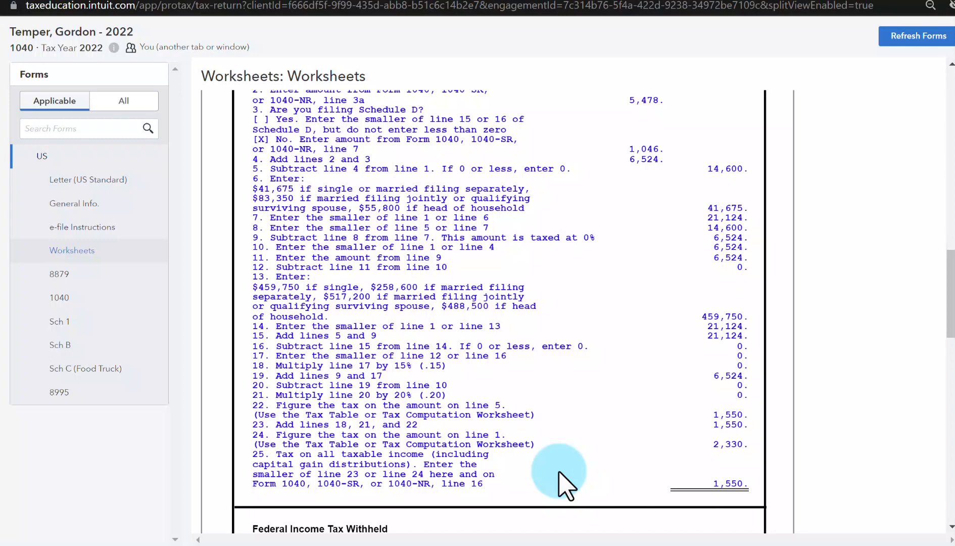
pyautogui.scroll(2, 565, 485)
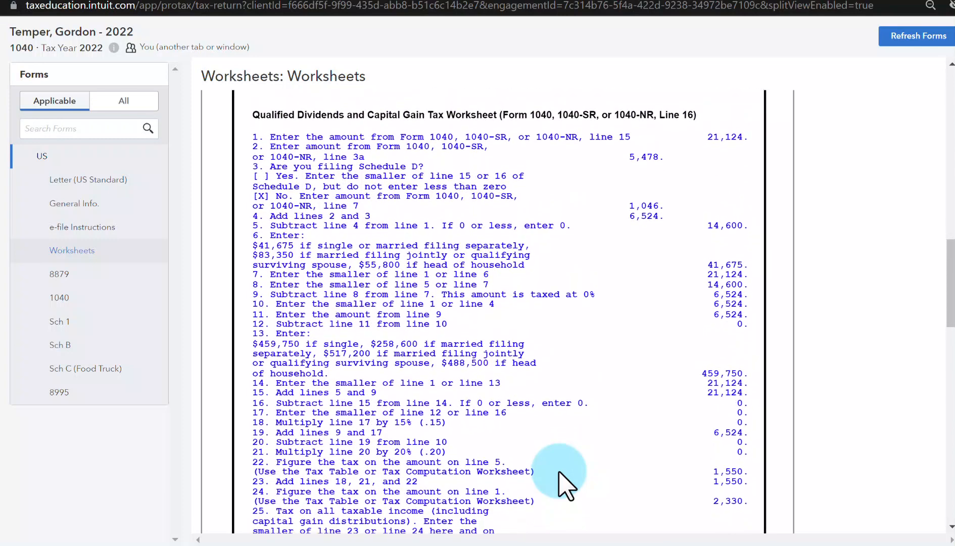
pyautogui.scroll(-1, 559, 472)
pyautogui.scroll(-3, 565, 485)
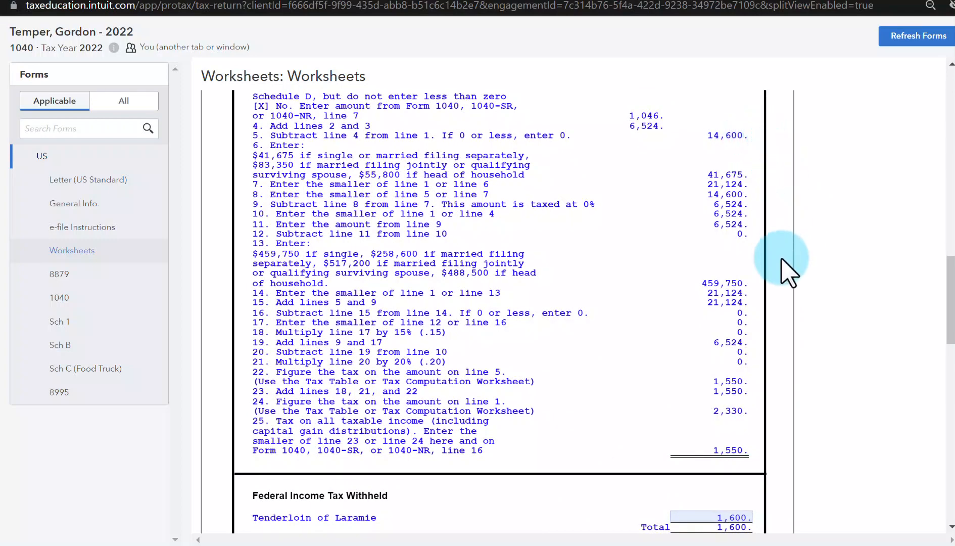
# Step: Review the tax, payments and refund lines on page 2 of Form 1040, then return to the input screen
pyautogui.click(81, 298)
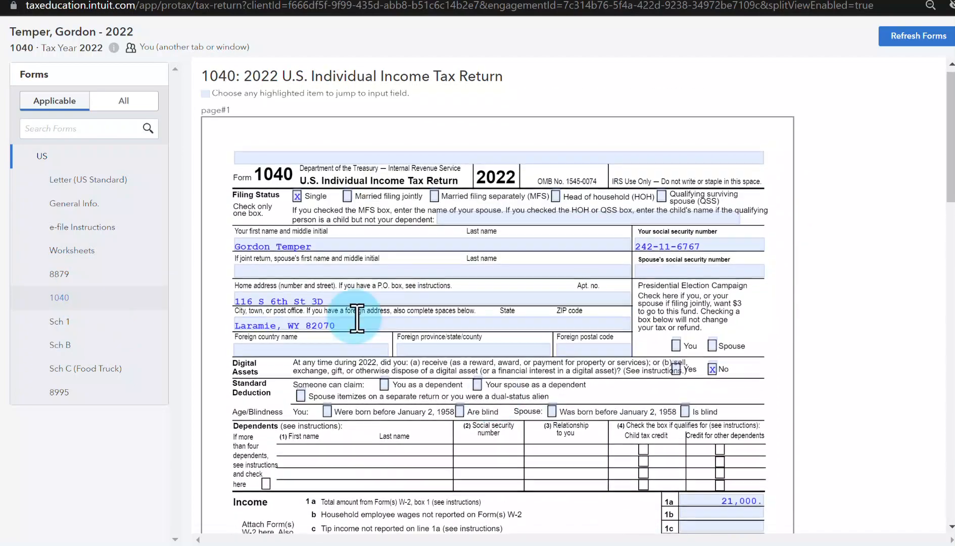
pyautogui.scroll(-10, 495, 400)
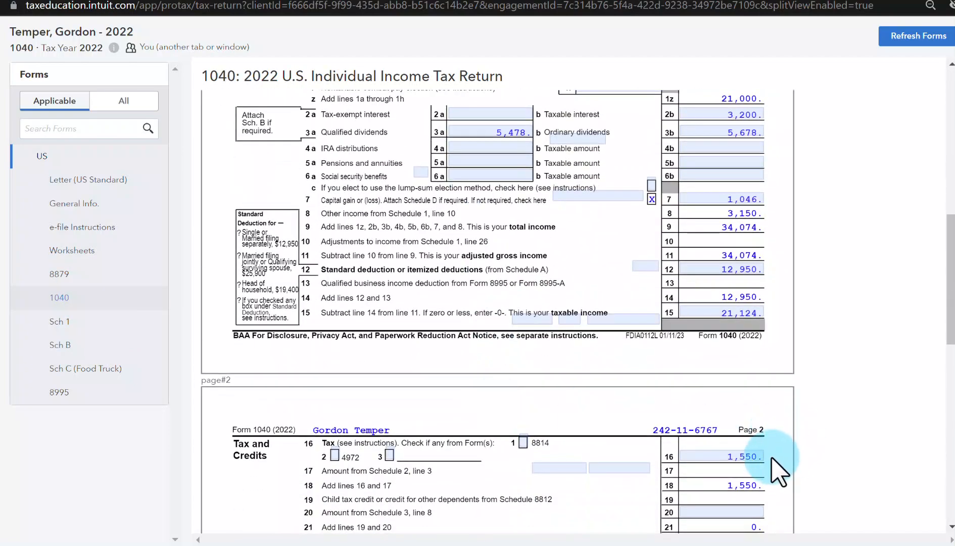
pyautogui.scroll(-3, 778, 456)
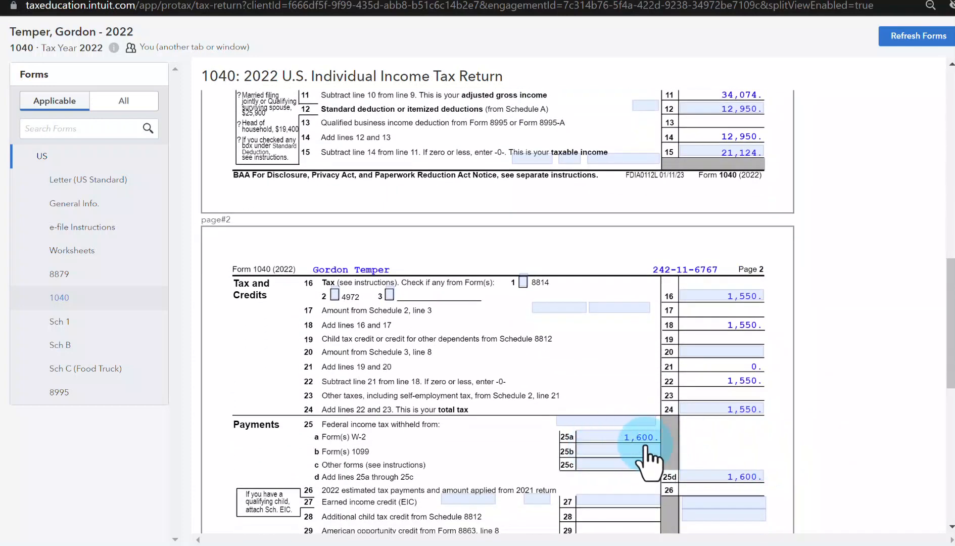
pyautogui.scroll(-3, 649, 457)
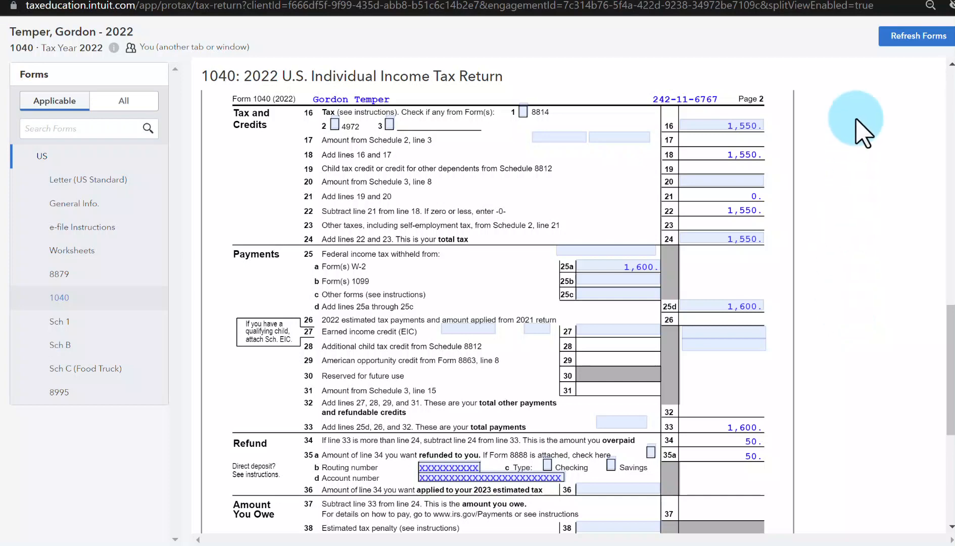
pyautogui.click(894, 6)
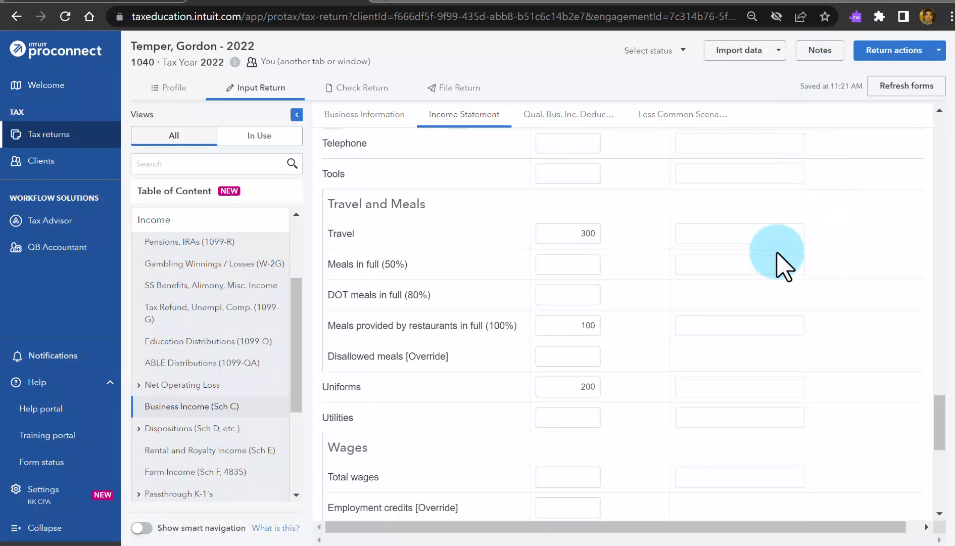
# Step: Check the return and resolve the critical diagnostic about the missing taxpayer occupation by setting the occupation to chef
pyautogui.click(360, 89)
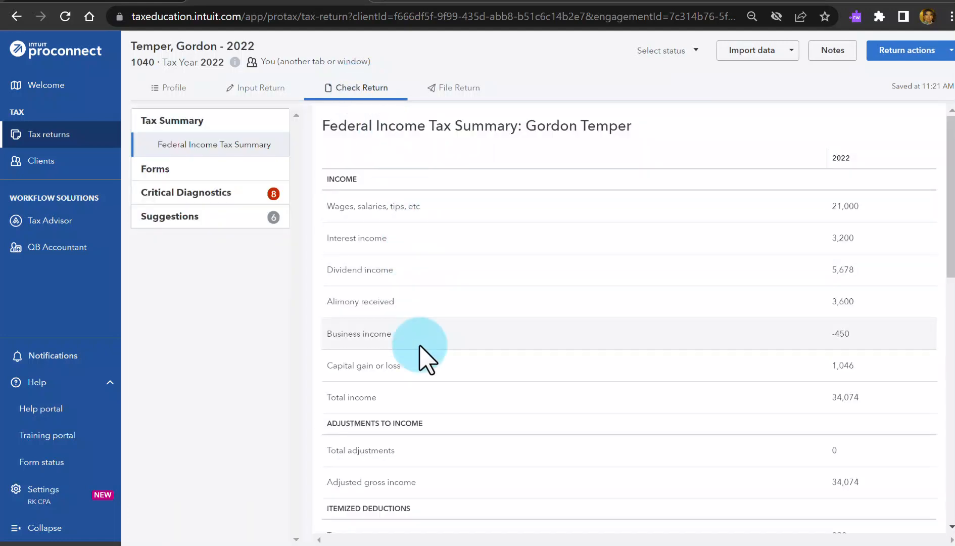
pyautogui.click(205, 194)
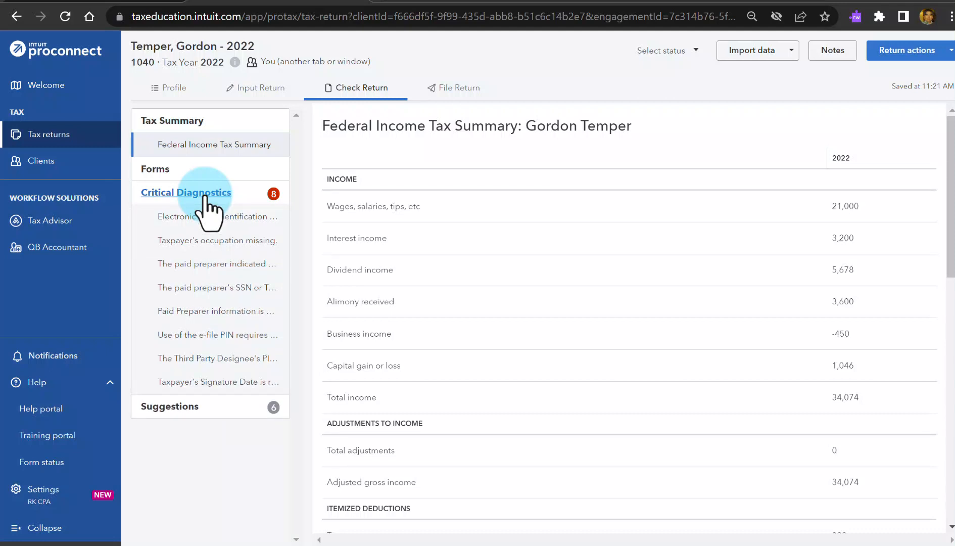
pyautogui.click(196, 244)
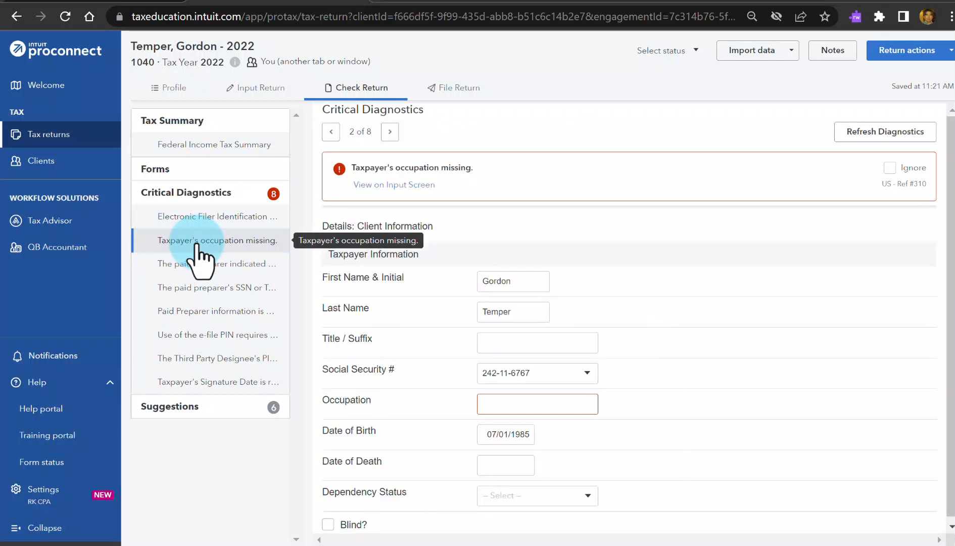
pyautogui.click(555, 407)
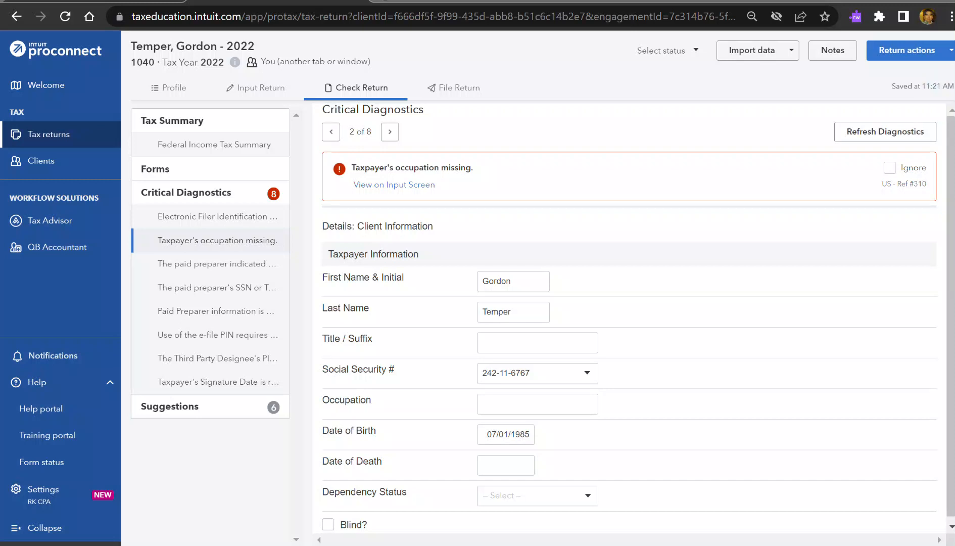
pyautogui.click(506, 405)
pyautogui.click(506, 404)
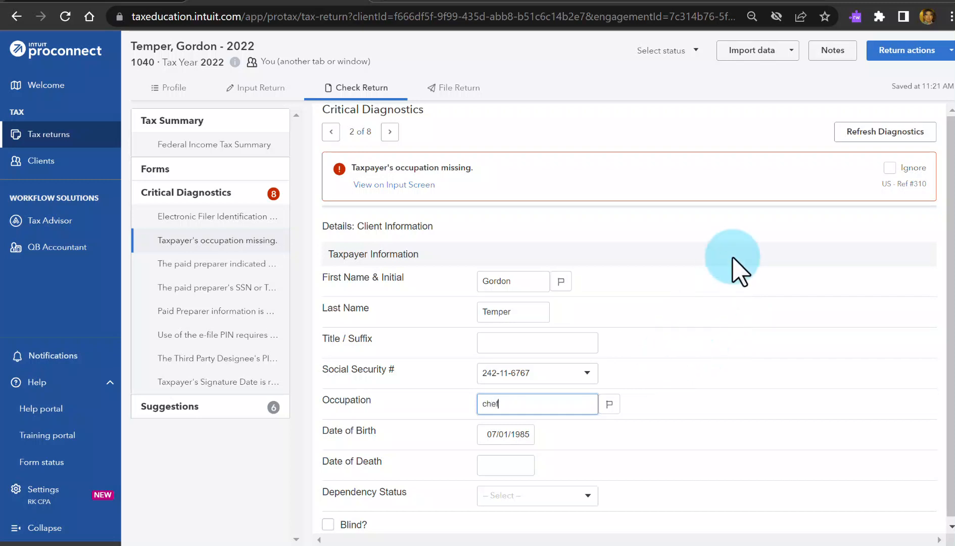
pyautogui.click(872, 136)
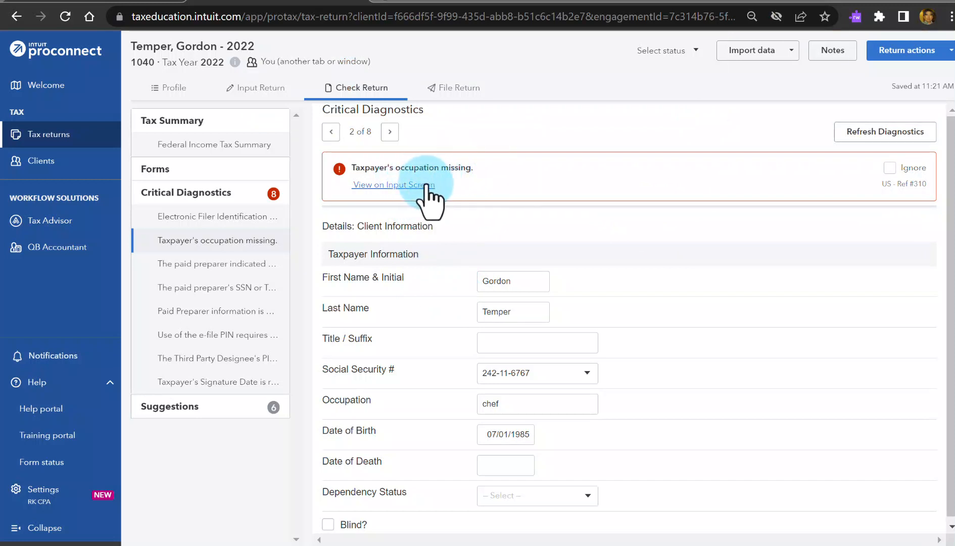
pyautogui.click(393, 185)
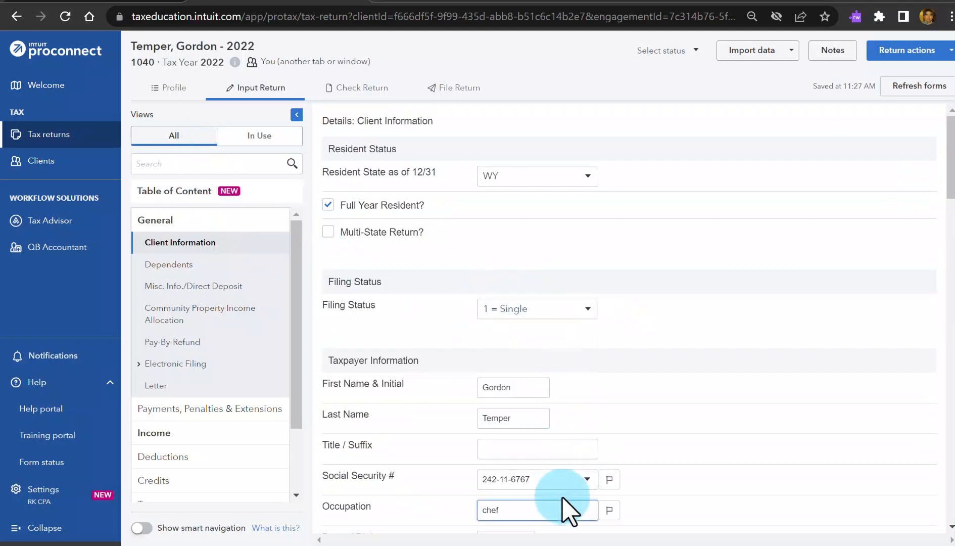
pyautogui.press('Tab')
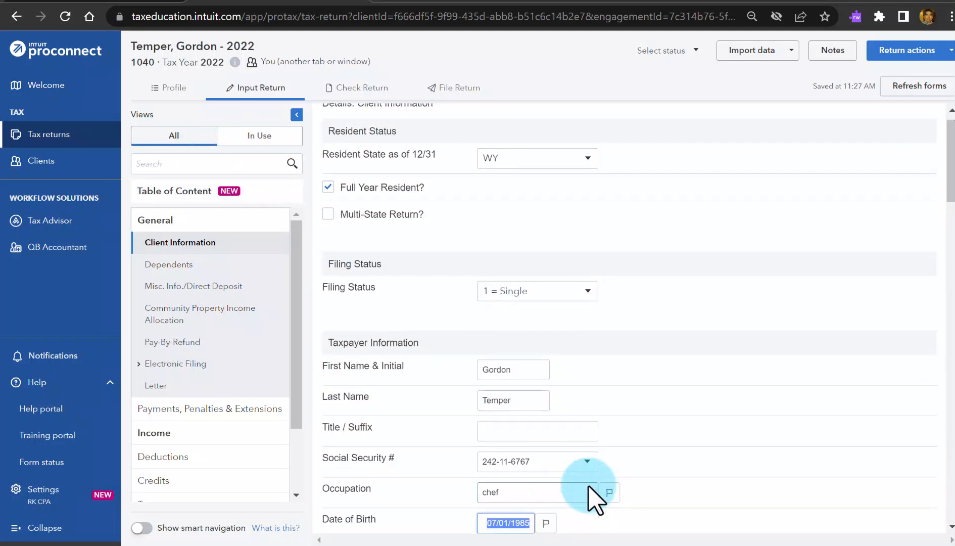
# Step: Check the return again and examine the remaining critical diagnostics, including the one about the paid preparer's SSN or PTIN
pyautogui.click(371, 99)
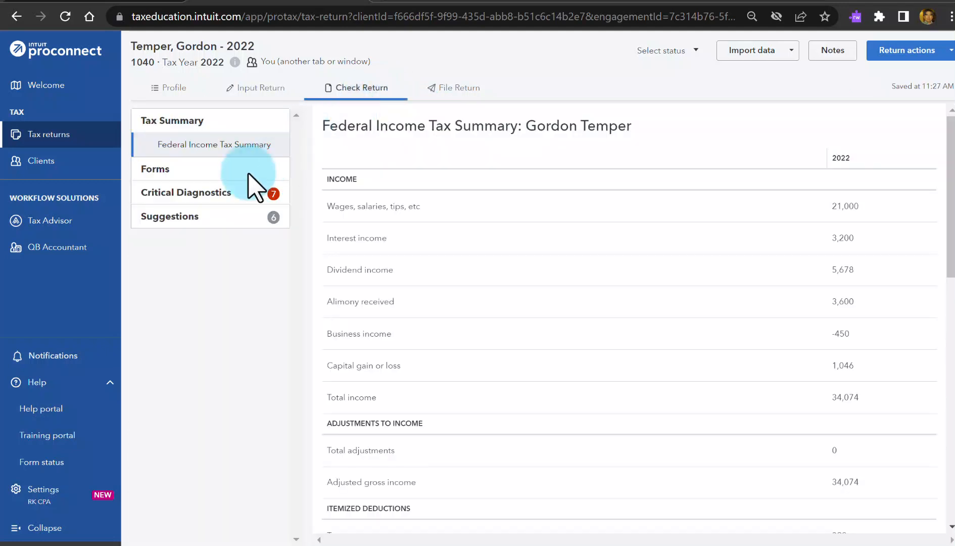
pyautogui.click(218, 195)
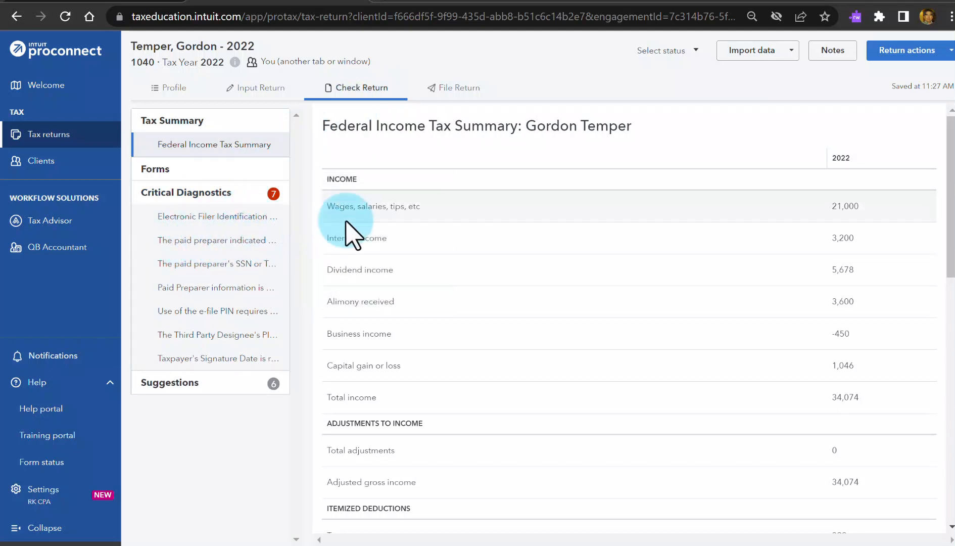
pyautogui.click(222, 265)
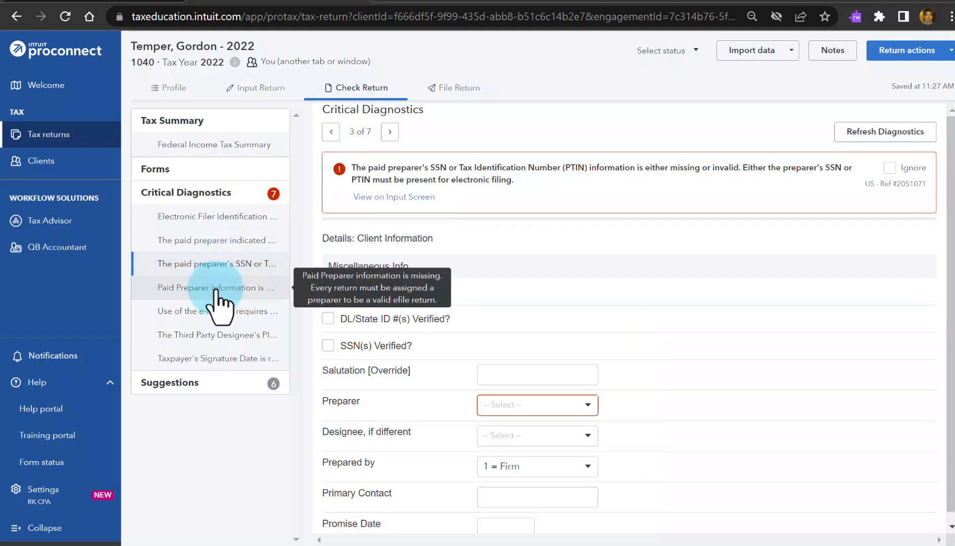
# Step: Examine the remaining critical diagnostics about the missing paid preparer, e-file PIN, third party designee's PIN and taxpayer's signature date
pyautogui.click(216, 292)
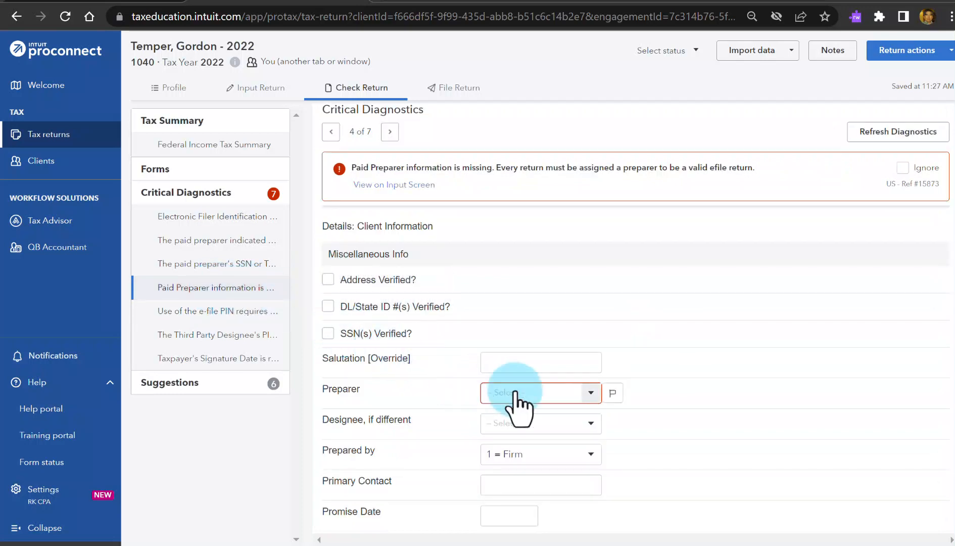
pyautogui.click(597, 398)
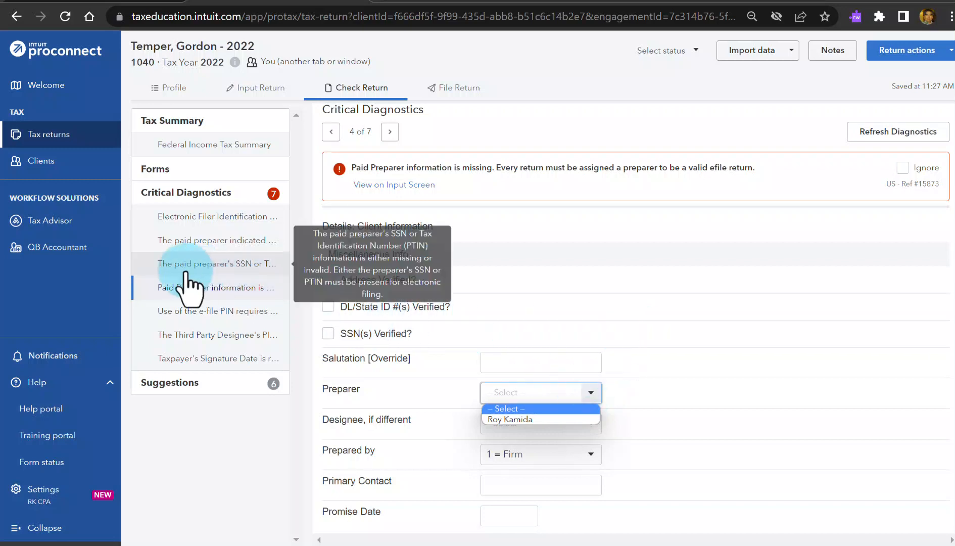
pyautogui.click(210, 318)
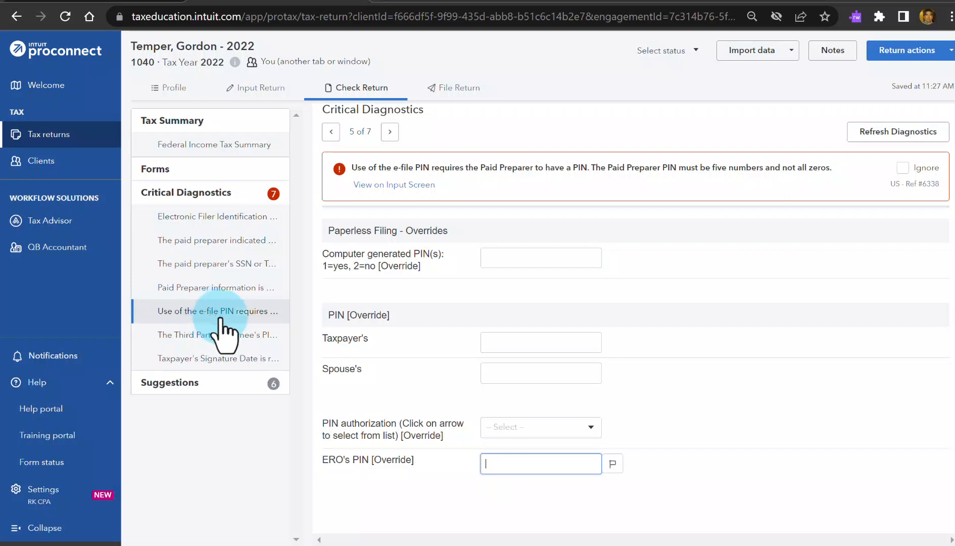
pyautogui.click(372, 456)
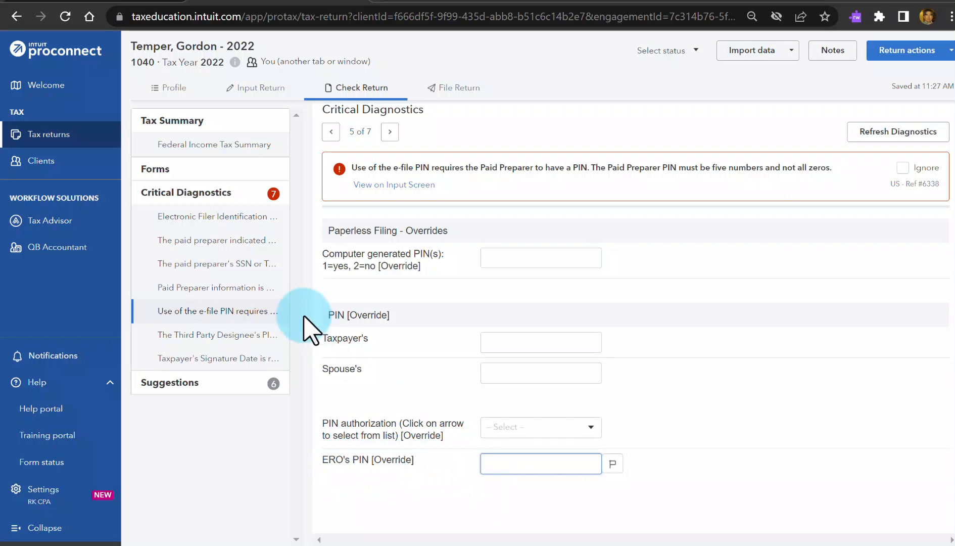
pyautogui.click(219, 334)
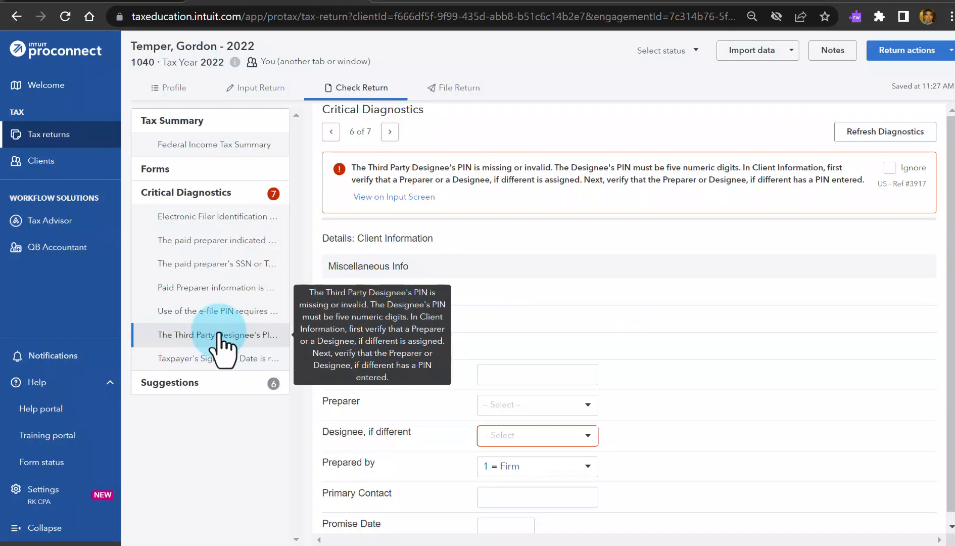
pyautogui.click(204, 384)
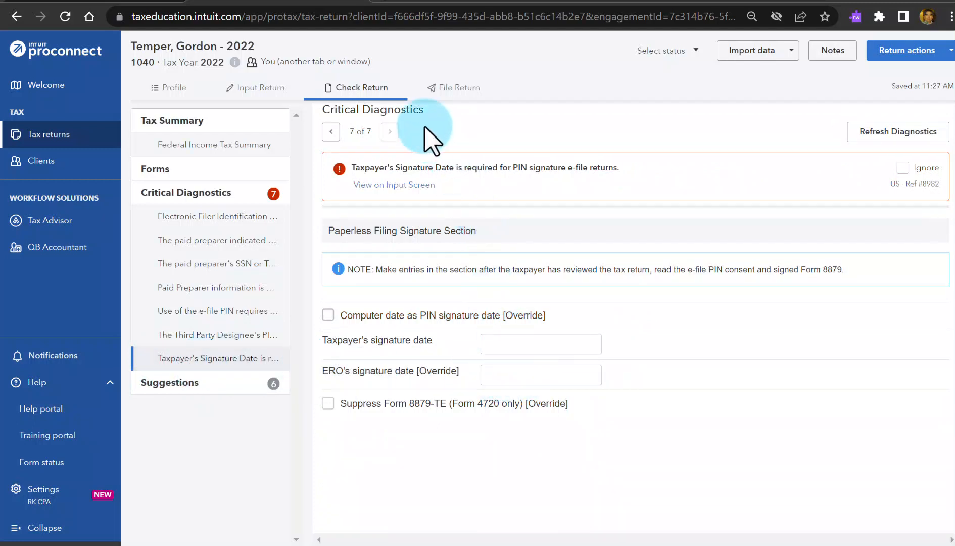
# Step: Create a PDF of the complete return with the print complete return option and open the generated file
pyautogui.click(459, 89)
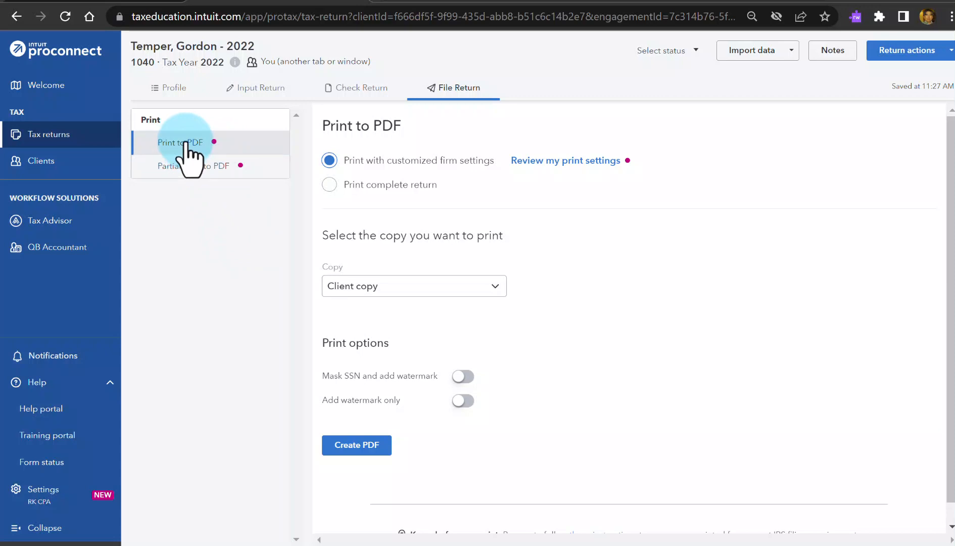
pyautogui.moveTo(318, 335); pyautogui.dragTo(318, 319)
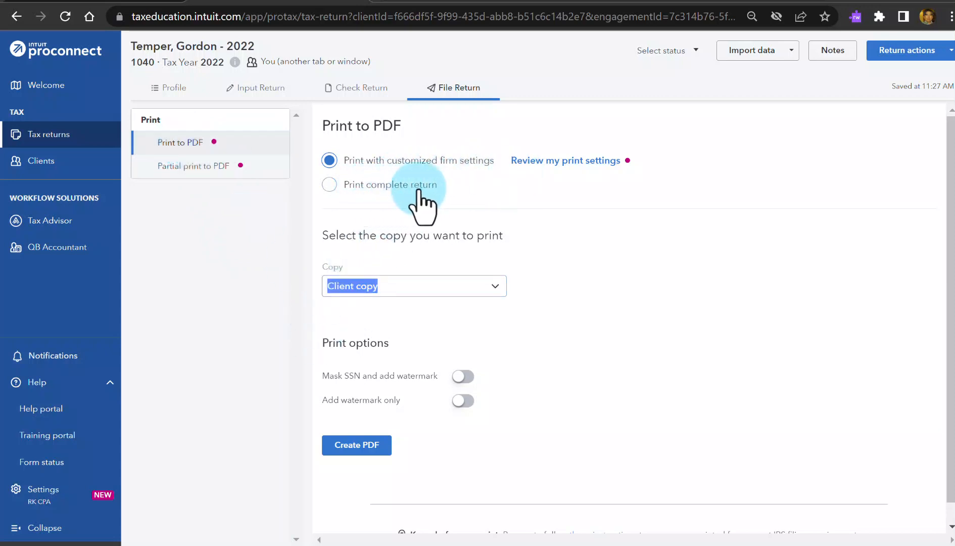
pyautogui.click(329, 185)
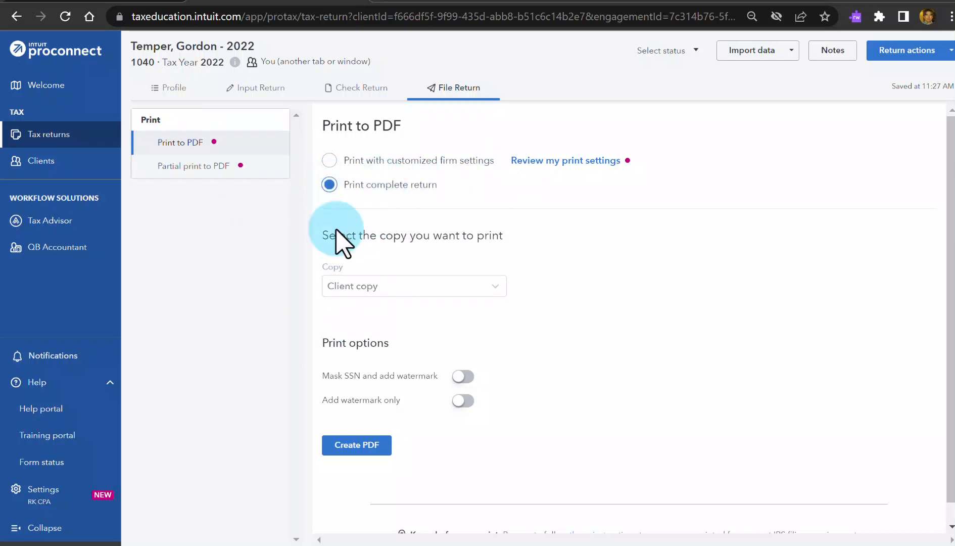
pyautogui.click(365, 451)
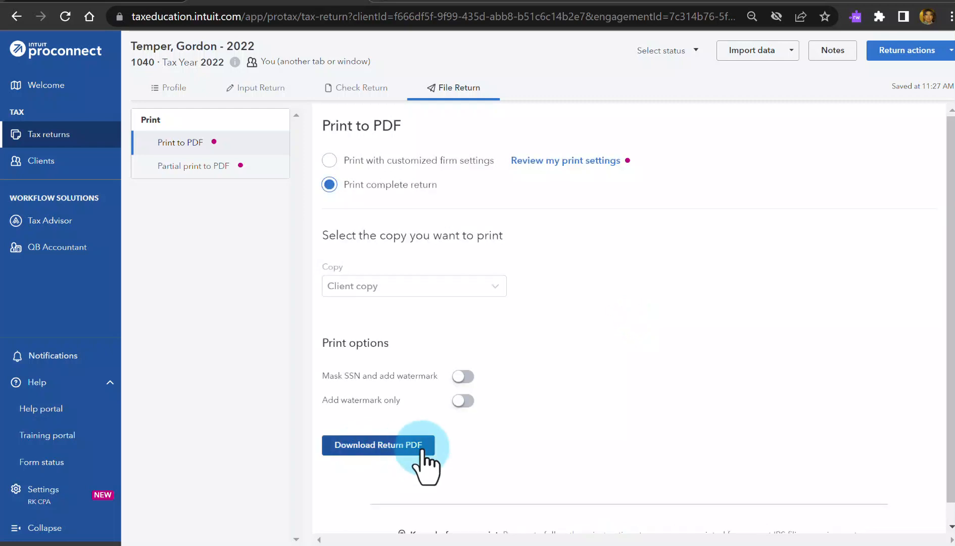
pyautogui.click(375, 445)
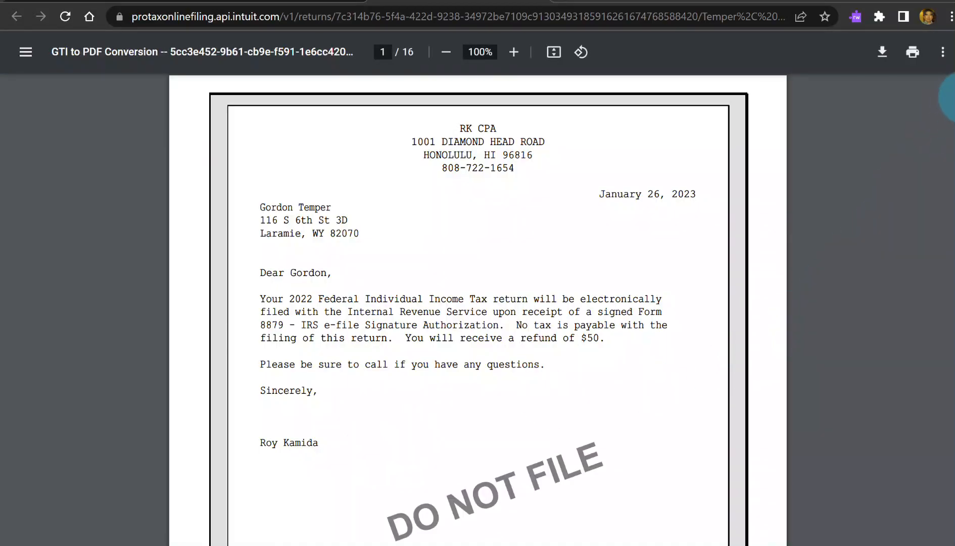
# Step: Review page 1 of Form 1040 in the return PDF, from the wages line through taxable income
pyautogui.moveTo(951, 97); pyautogui.dragTo(944, 323)
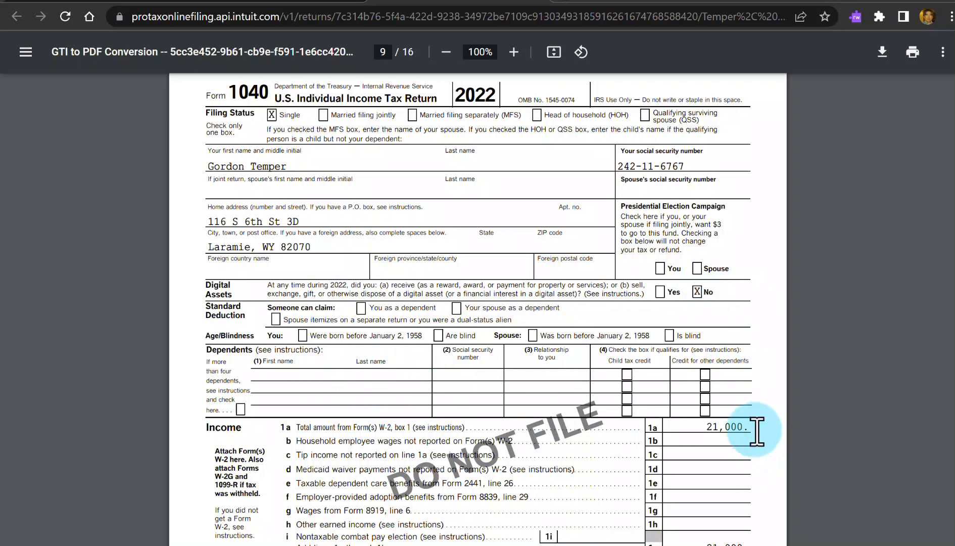
pyautogui.scroll(-1, 755, 429)
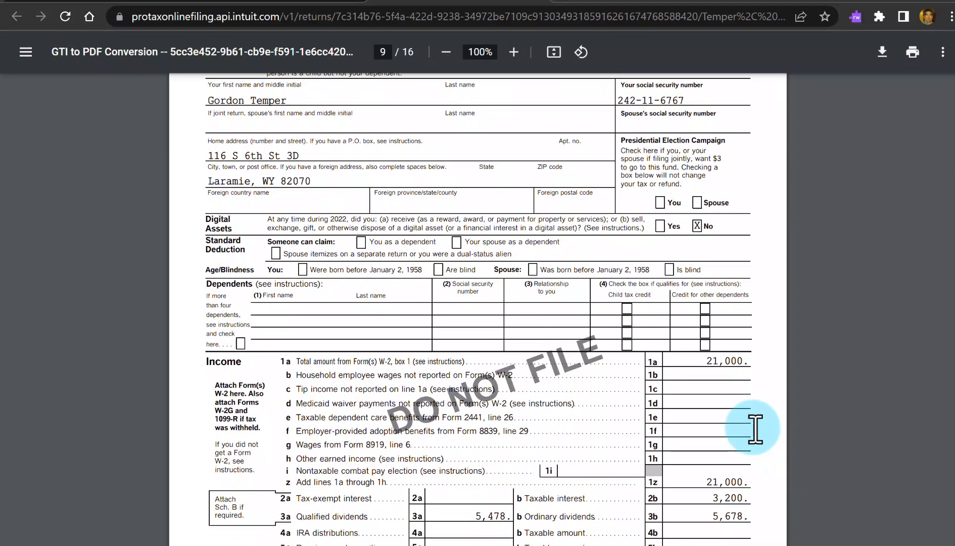
pyautogui.scroll(-2, 759, 509)
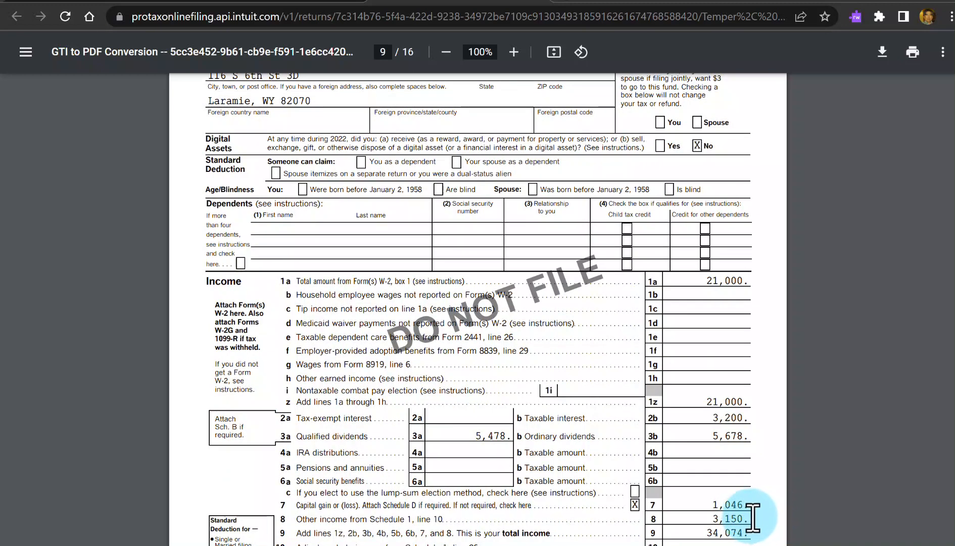
pyautogui.scroll(-2, 758, 515)
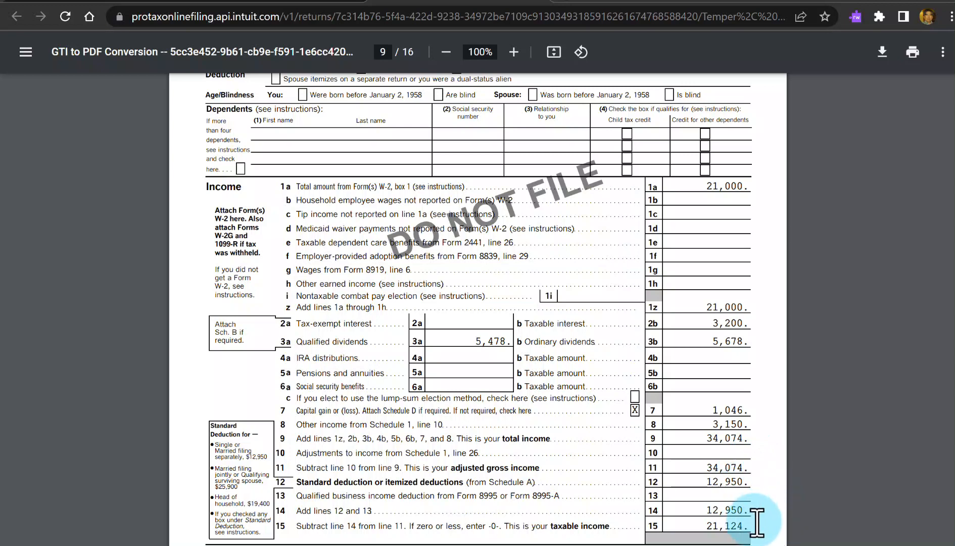
pyautogui.scroll(-1, 756, 520)
pyautogui.scroll(-3, 756, 520)
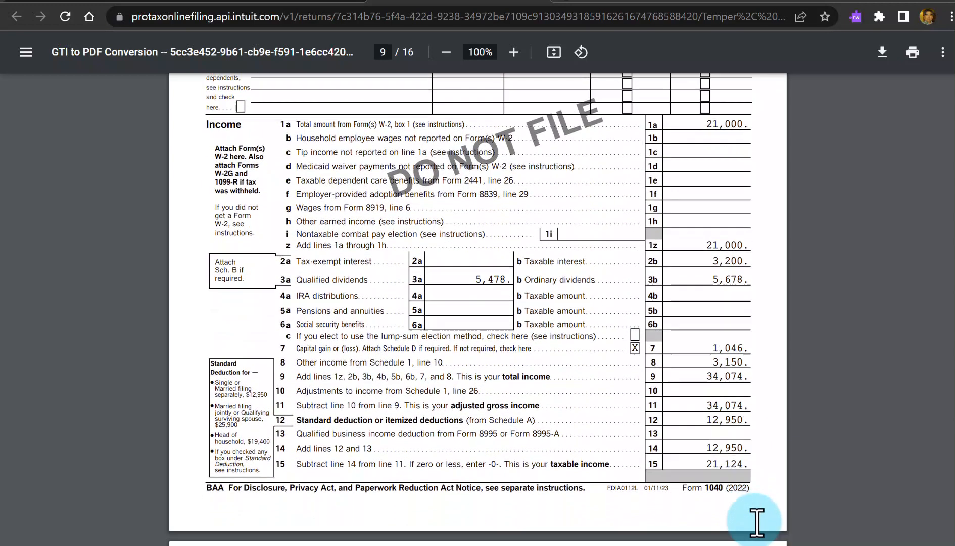
# Step: Review page 2 of Form 1040 in the PDF, covering tax, payments, refund, third party designee and paid preparer sections
pyautogui.scroll(-3, 756, 520)
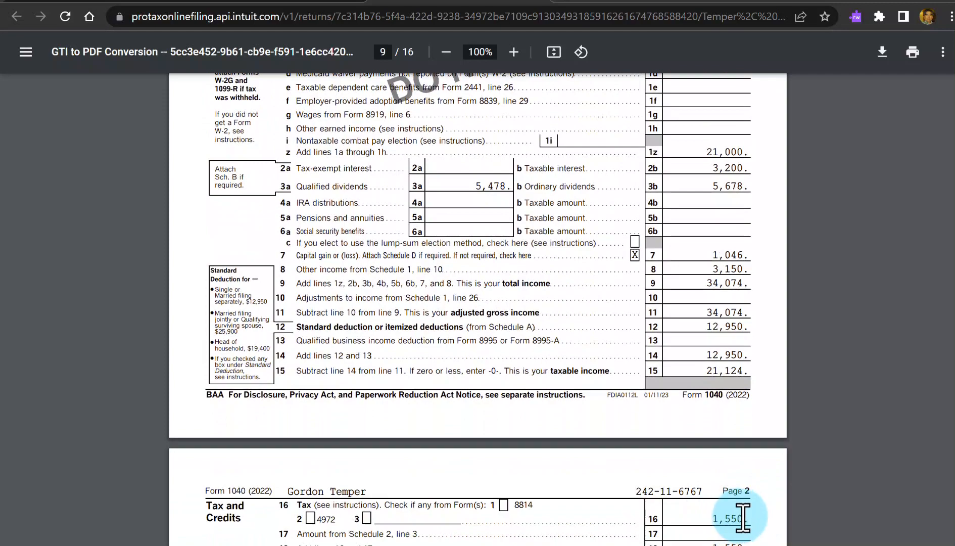
pyautogui.scroll(-1, 743, 517)
pyautogui.scroll(-6, 741, 513)
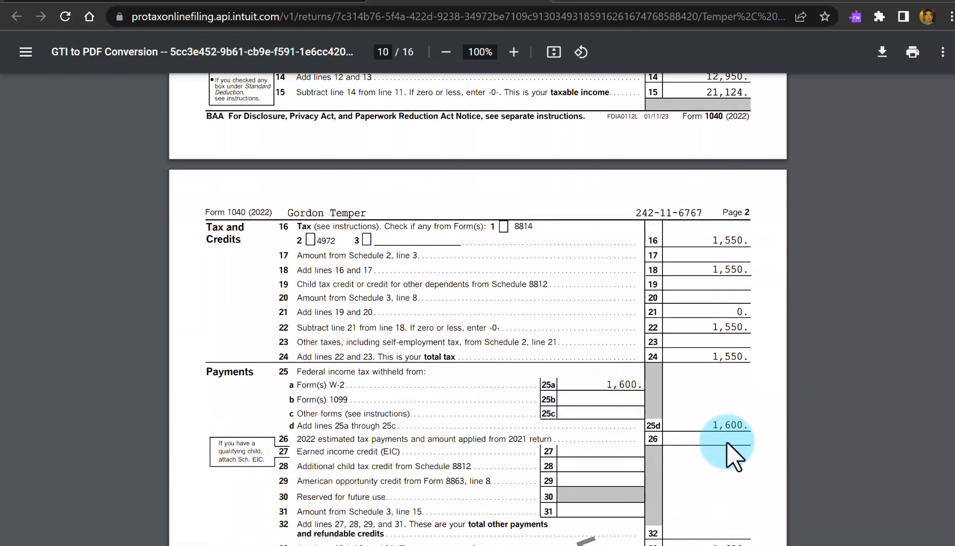
pyautogui.scroll(-3, 732, 454)
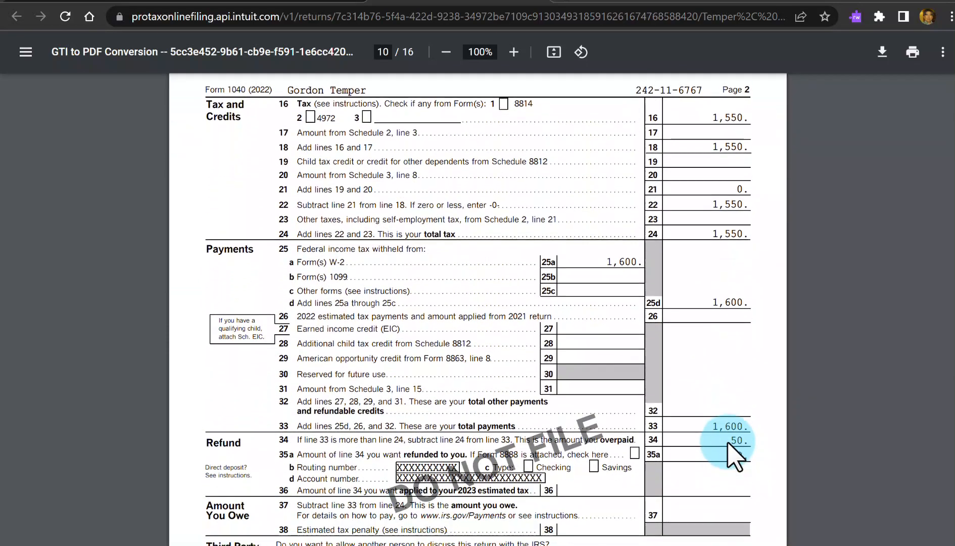
pyautogui.scroll(-3, 478, 310)
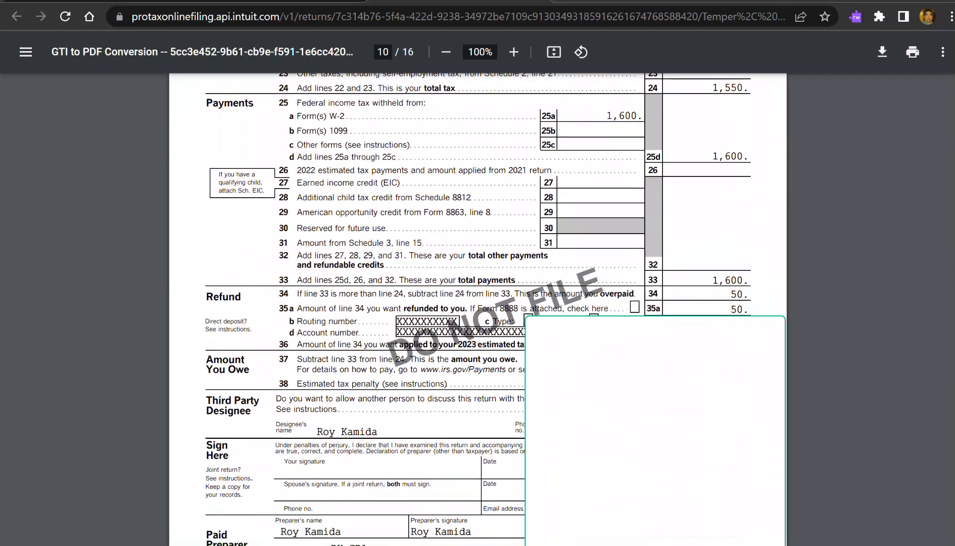
pyautogui.scroll(-2, 478, 309)
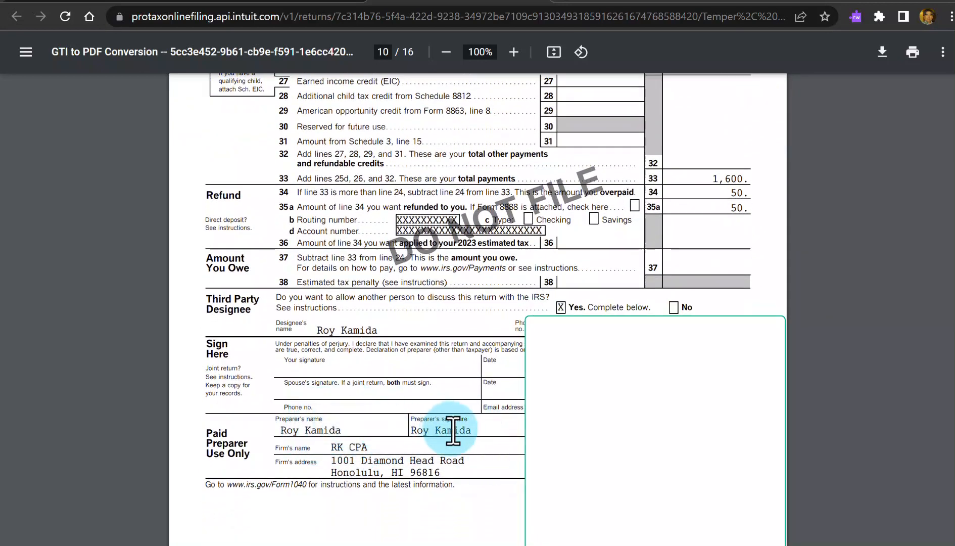
pyautogui.scroll(1, 485, 343)
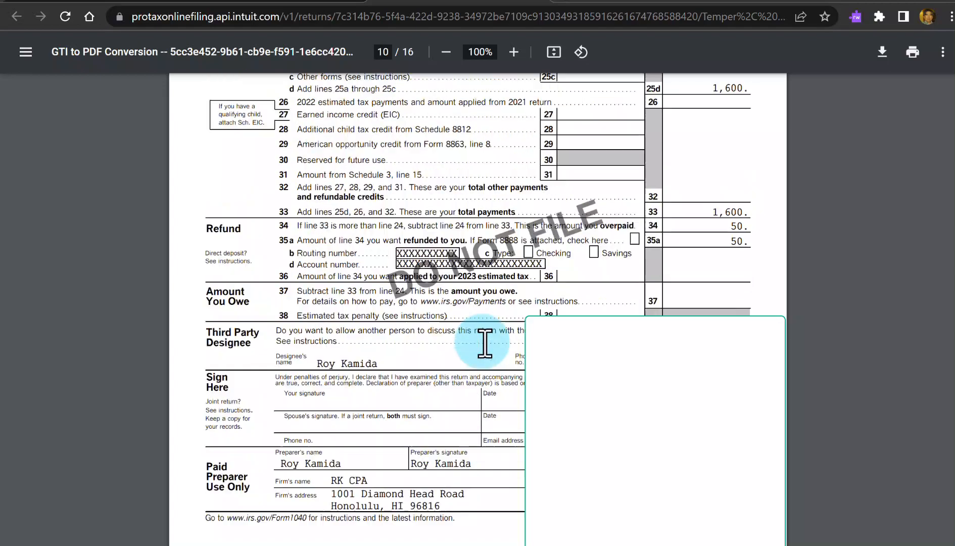
# Step: Look over Form 8879, both Form 1040 pages and the start of Schedule 1 in the return PDF
pyautogui.scroll(10, 484, 344)
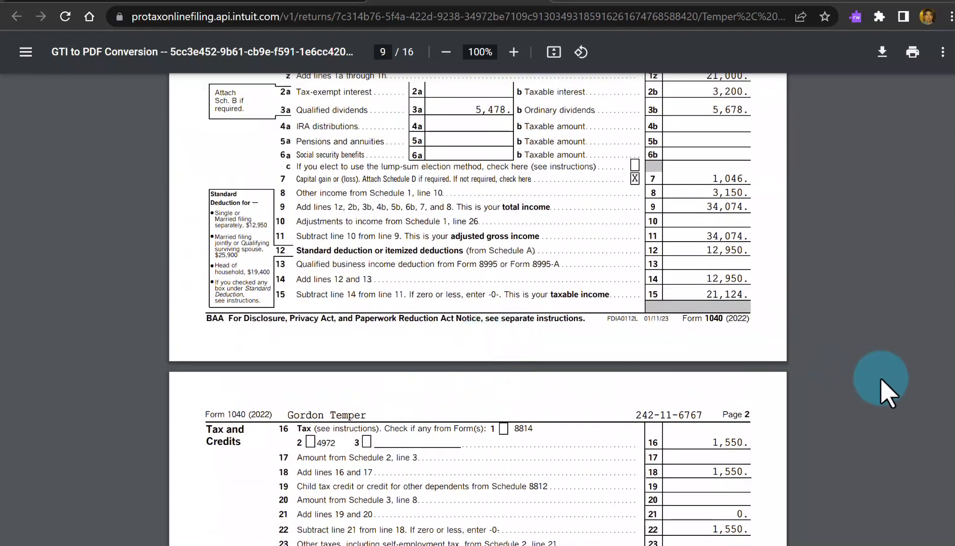
pyautogui.scroll(-15, 947, 334)
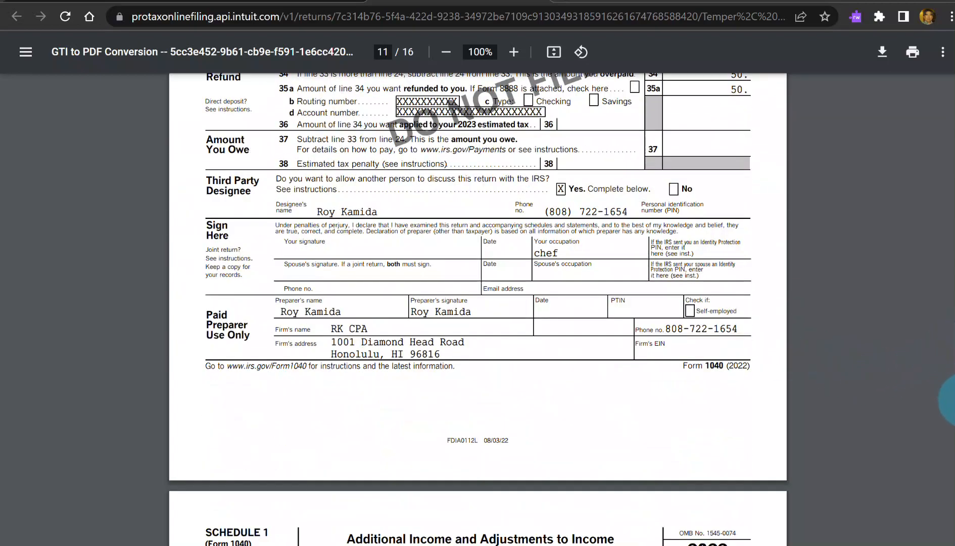
pyautogui.moveTo(950, 400); pyautogui.dragTo(952, 290)
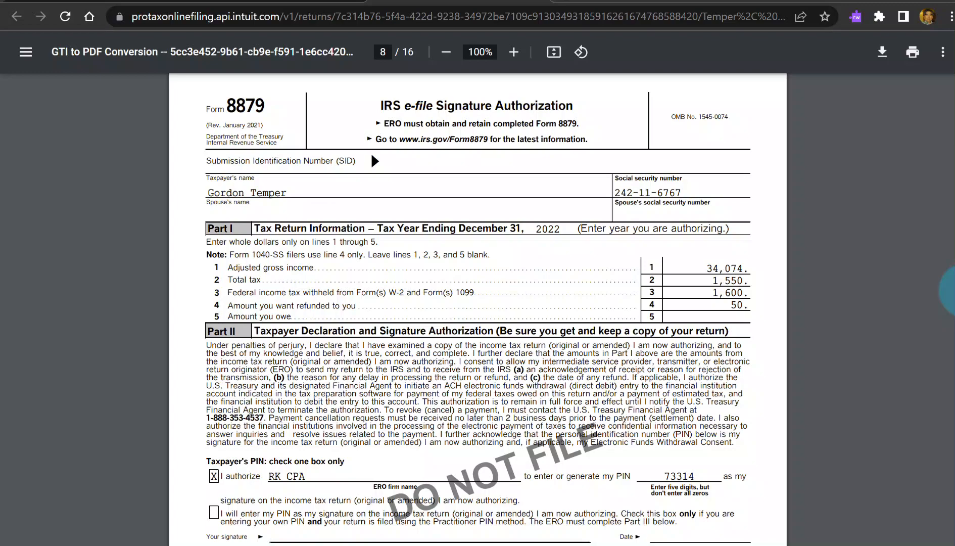
pyautogui.scroll(-15, 371, 152)
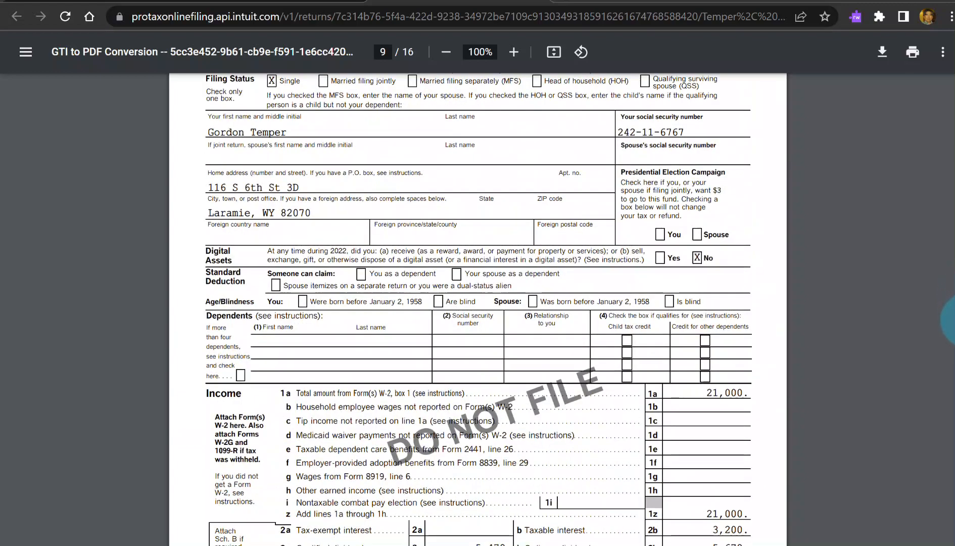
pyautogui.scroll(-2, 371, 86)
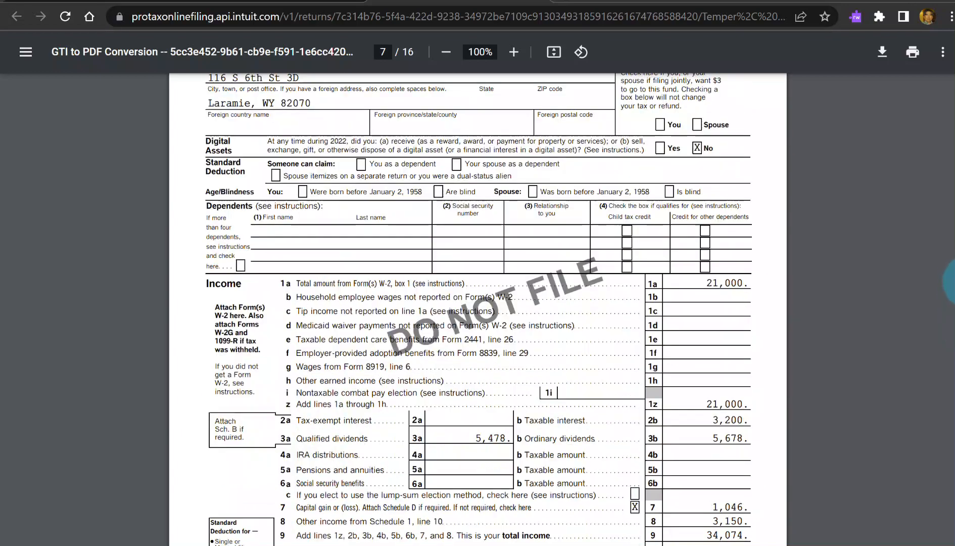
pyautogui.scroll(15, 371, 87)
pyautogui.scroll(-1, 370, 87)
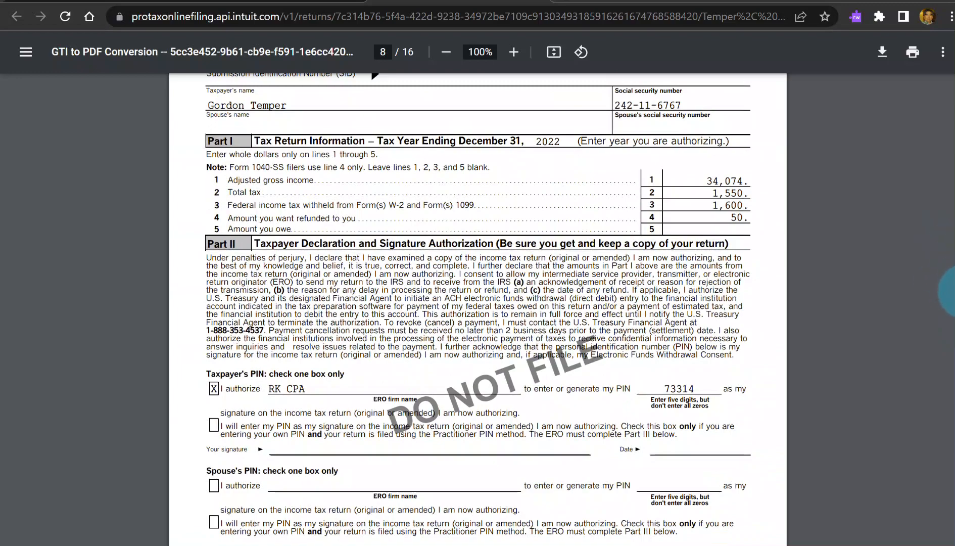
pyautogui.scroll(-15, 478, 309)
pyautogui.scroll(-20, 478, 309)
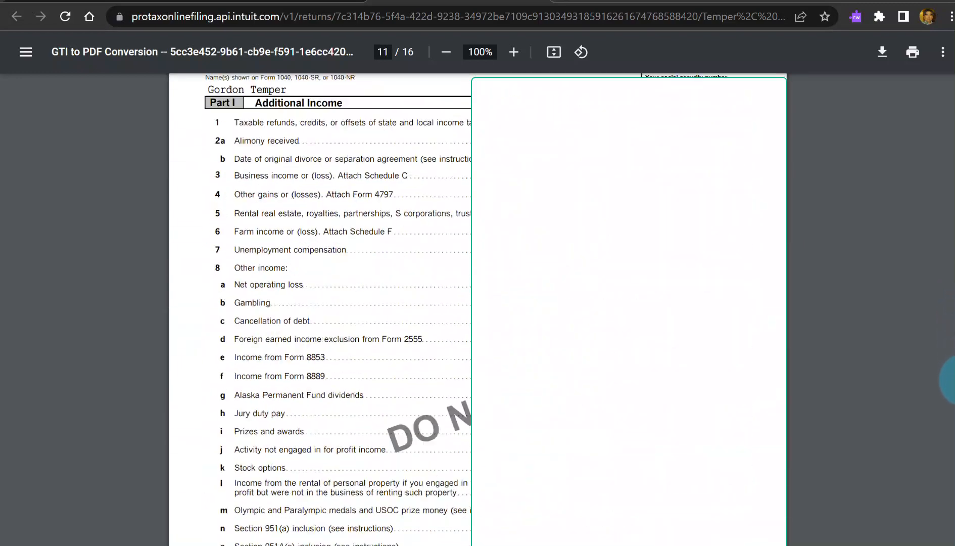
pyautogui.scroll(20, 477, 308)
pyautogui.scroll(-4, 478, 308)
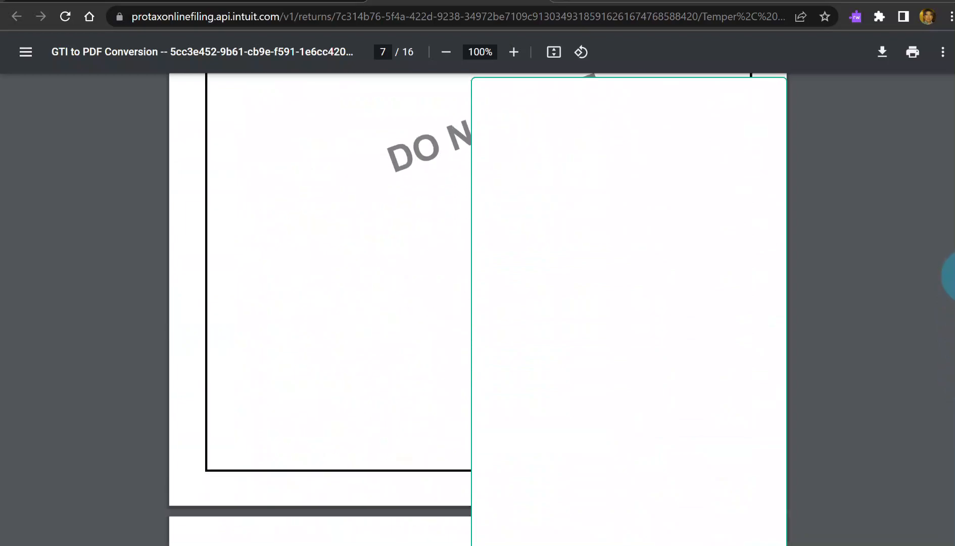
pyautogui.scroll(-20, 477, 309)
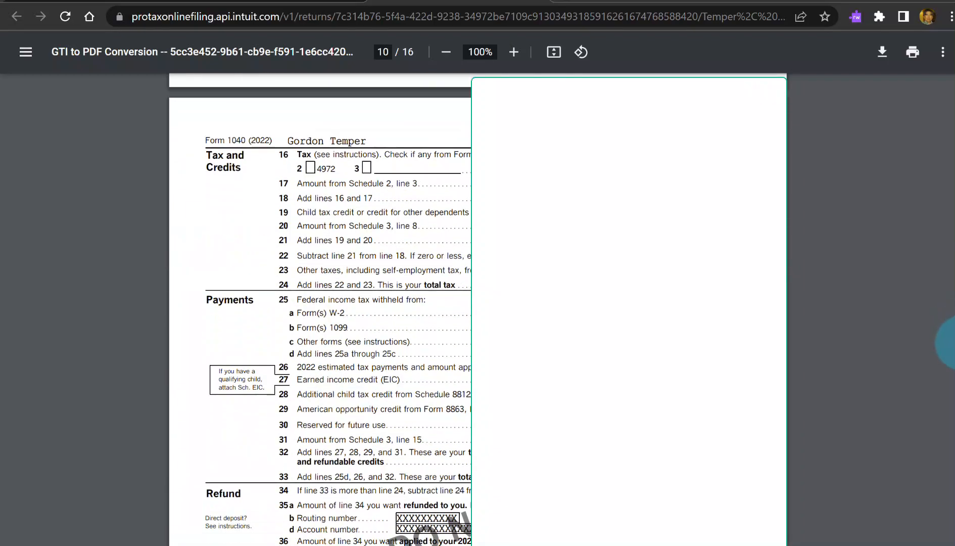
# Step: Look at the food truck's Schedule C and examine the qualified business income deduction computation on Form 8995
pyautogui.moveTo(953, 373); pyautogui.dragTo(954, 454)
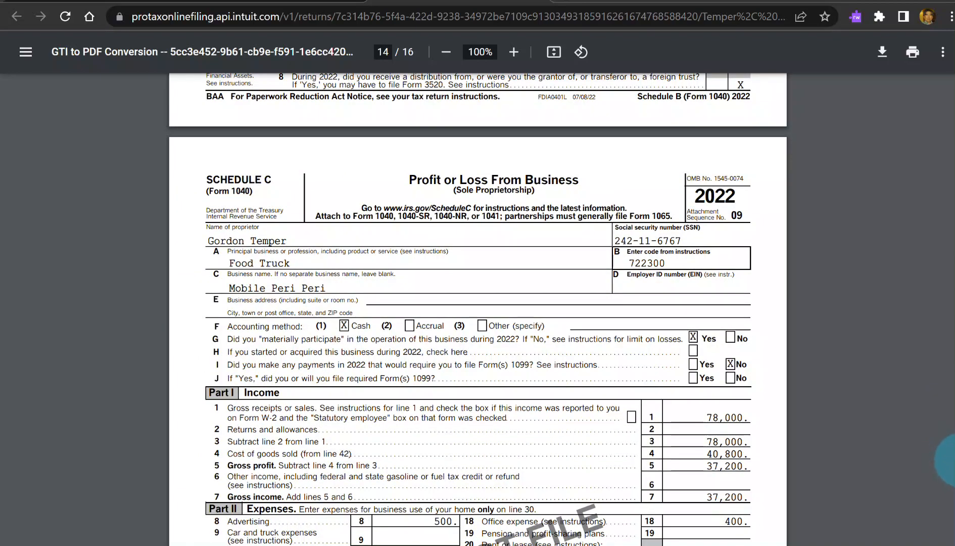
pyautogui.moveTo(954, 460); pyautogui.dragTo(954, 520)
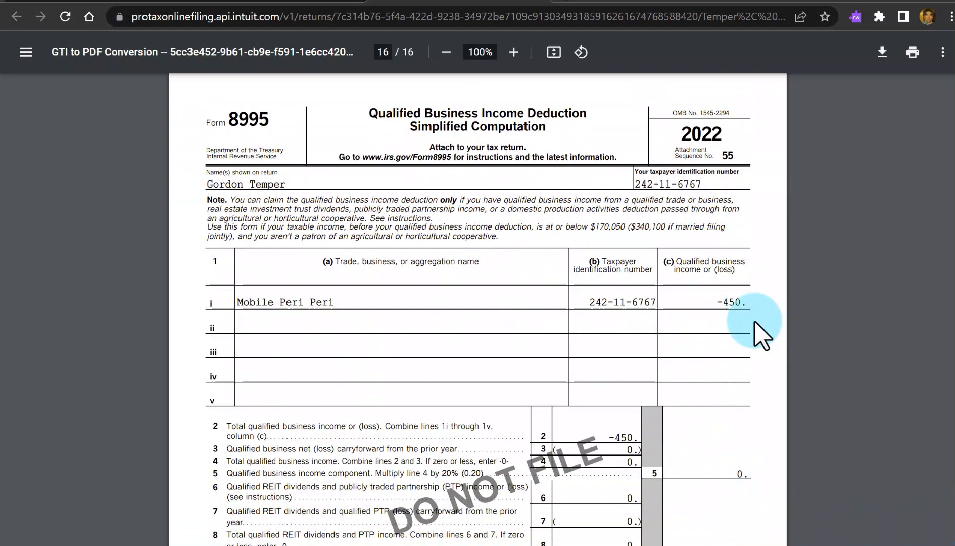
pyautogui.scroll(-3, 755, 323)
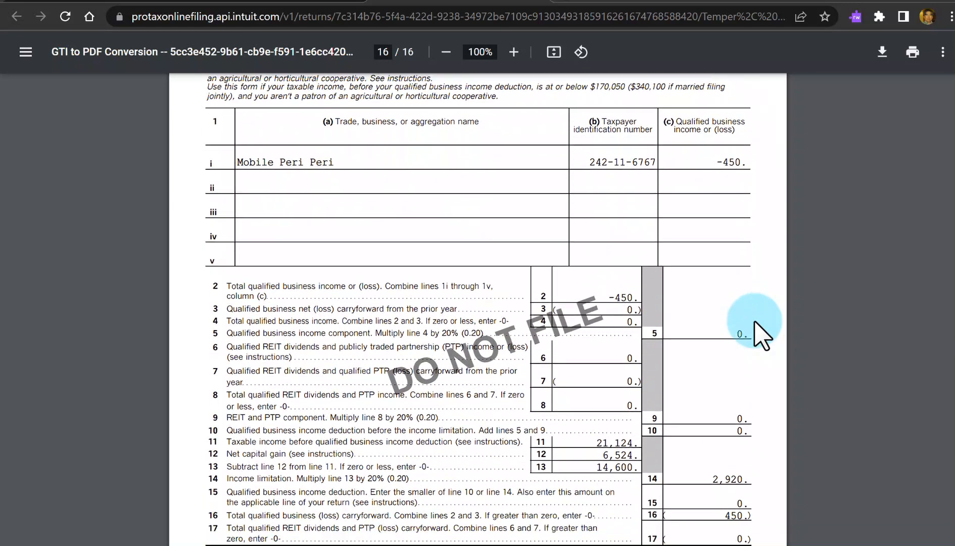
pyautogui.scroll(-2, 755, 322)
pyautogui.scroll(5, 755, 322)
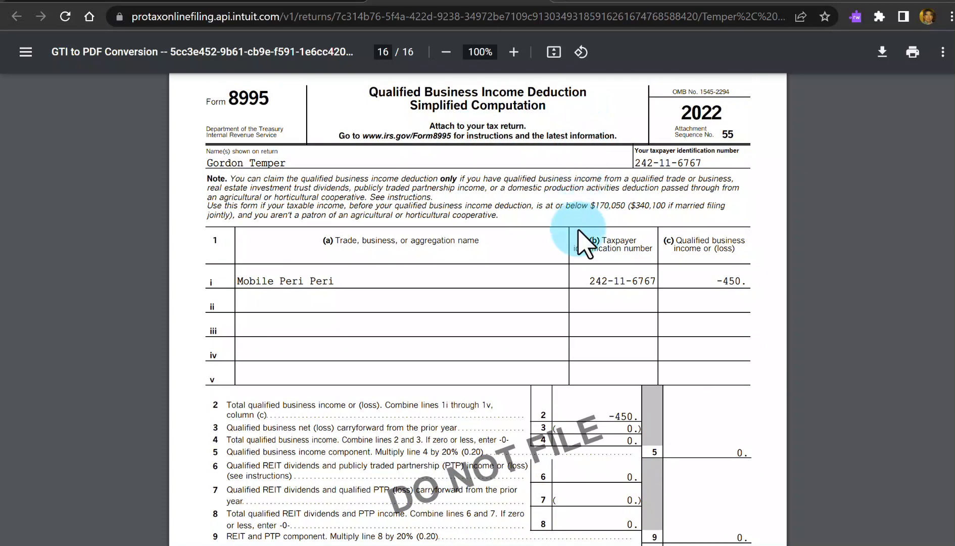
pyautogui.scroll(-2, 576, 248)
pyautogui.scroll(-2, 576, 248)
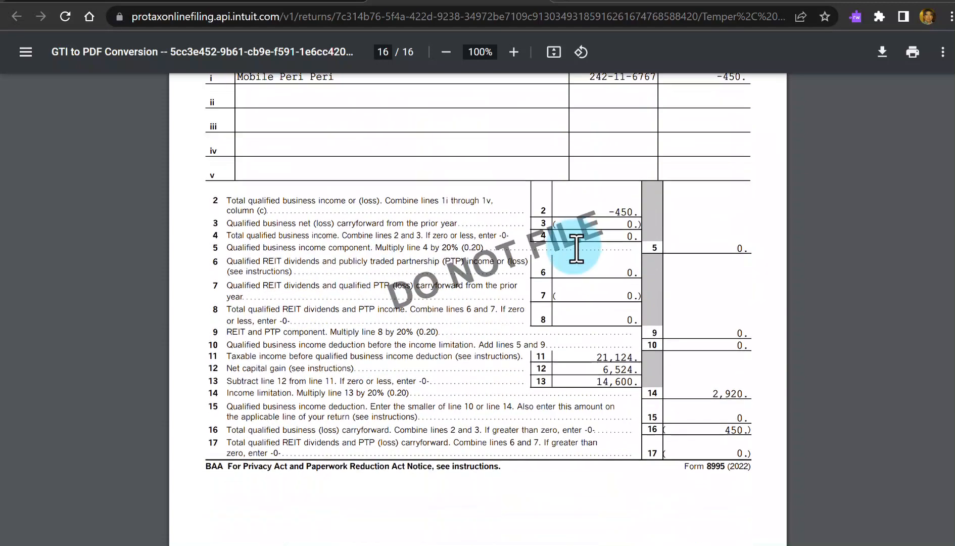
pyautogui.scroll(-5, 576, 248)
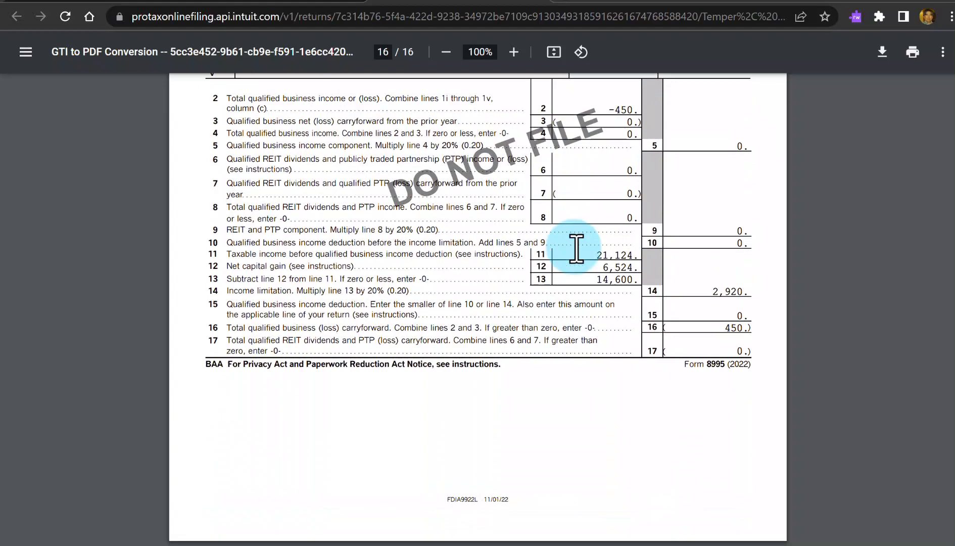
# Step: Go back to Form 8879, open the save dialog for the return PDF and close it without saving
pyautogui.moveTo(949, 520); pyautogui.dragTo(949, 294)
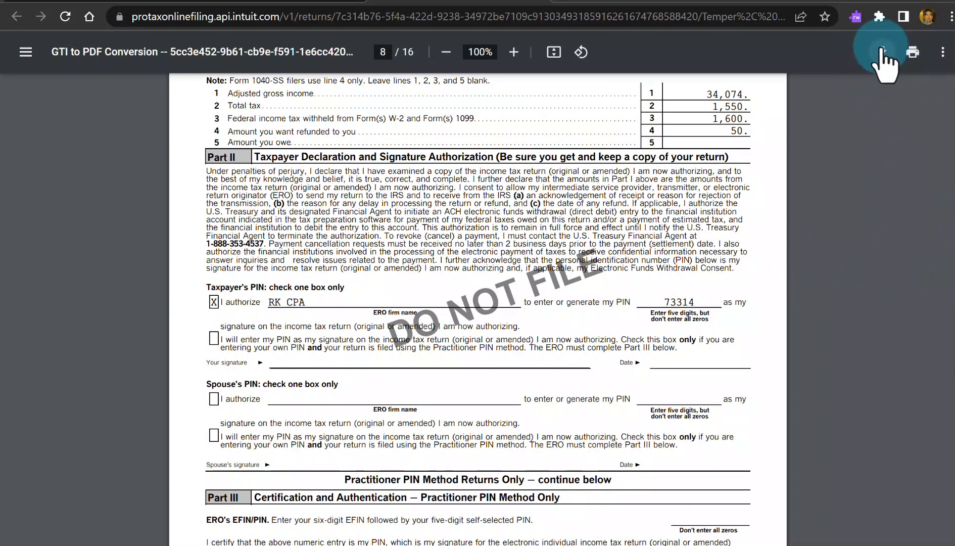
pyautogui.click(882, 52)
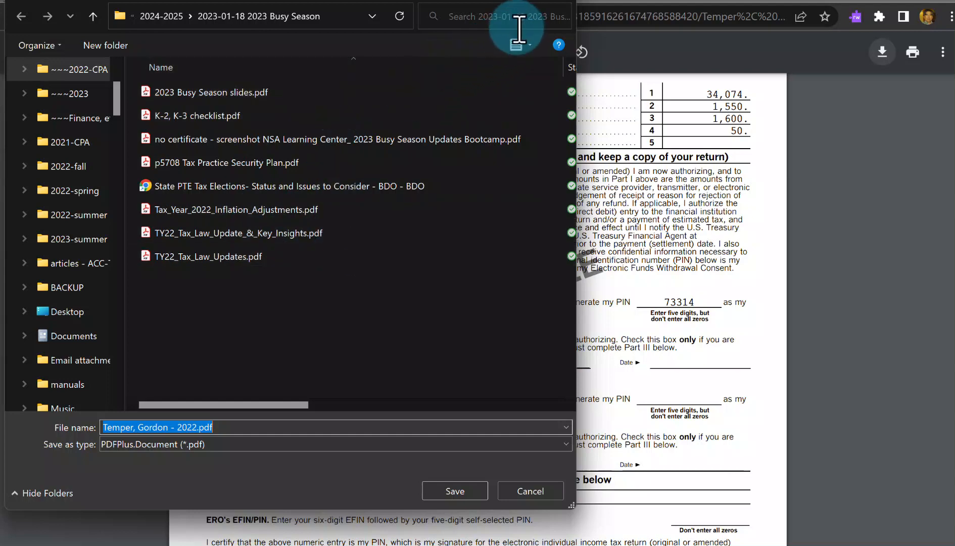
pyautogui.click(568, 1)
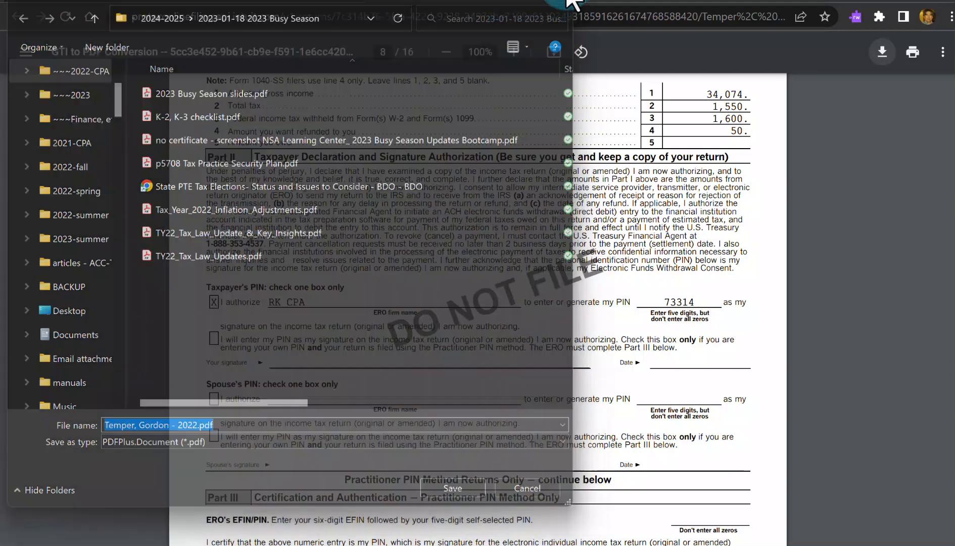